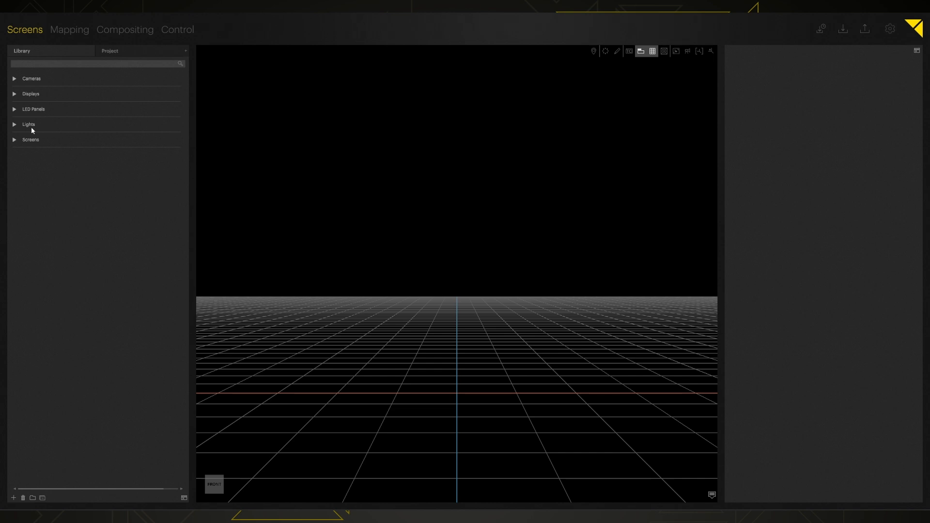
- Expand the Library's Screens and Generic folders to list Generic Flat Screen through Generic Dome 90
{"action": "left_click", "coordinate": [15, 140]}
{"action": "left_click", "coordinate": [23, 171]}
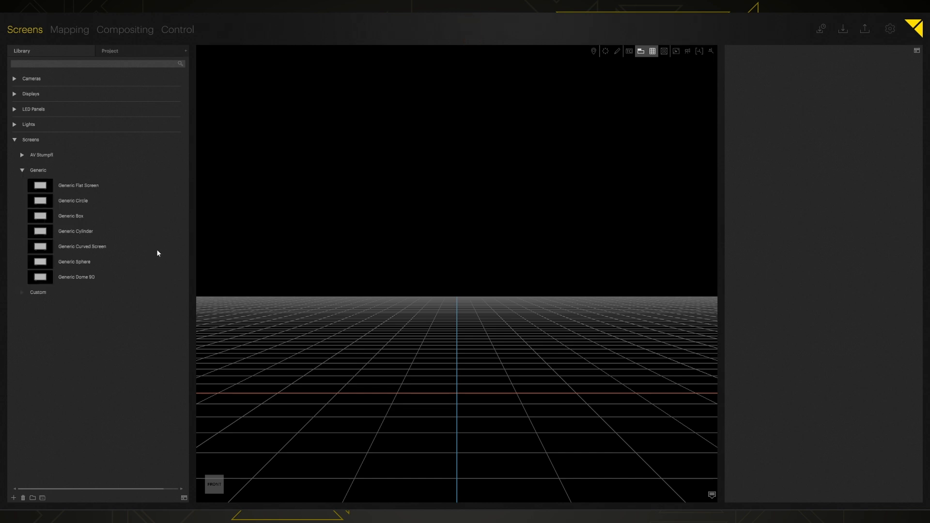
- Add a Generic Flat Screen and a Generic Circle screen to the scene
{"action": "left_click_drag", "start_coordinate": [57, 186], "coordinate": [428, 164]}
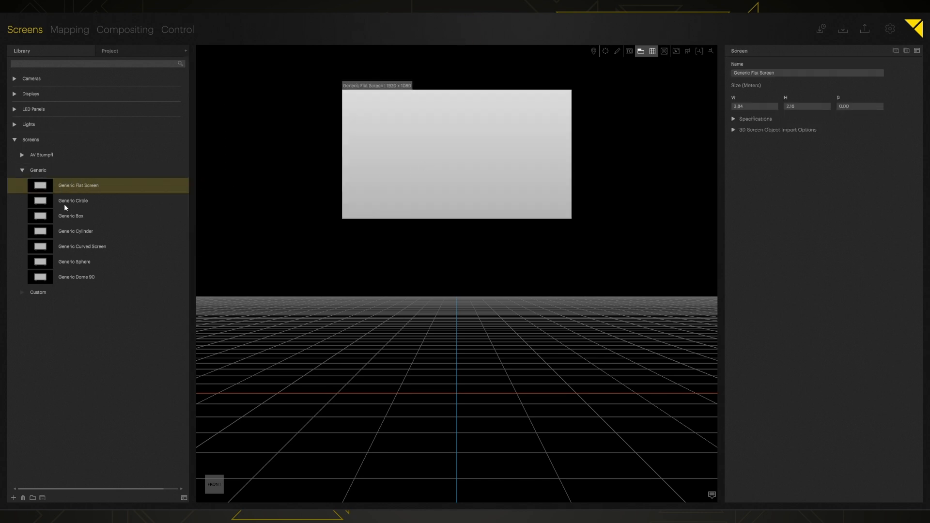
{"action": "left_click_drag", "start_coordinate": [70, 205], "coordinate": [378, 318]}
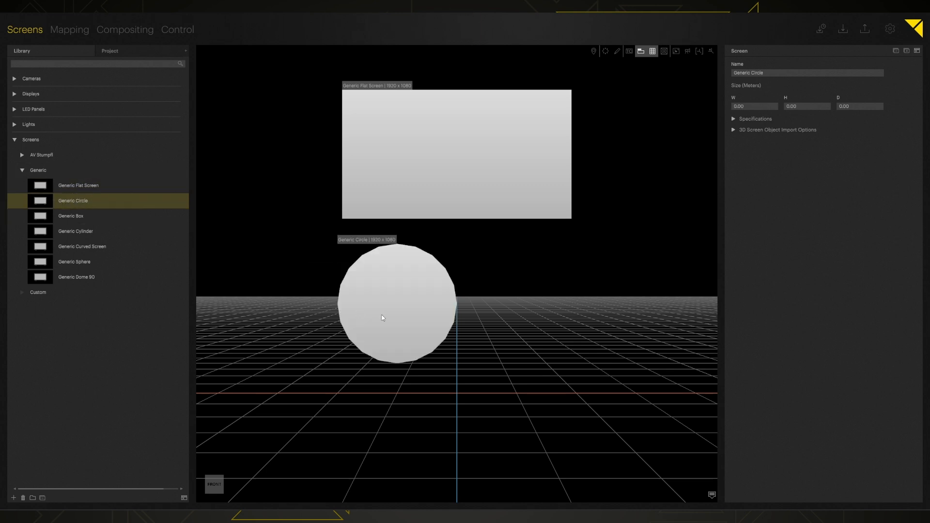
{"action": "left_click", "coordinate": [402, 313]}
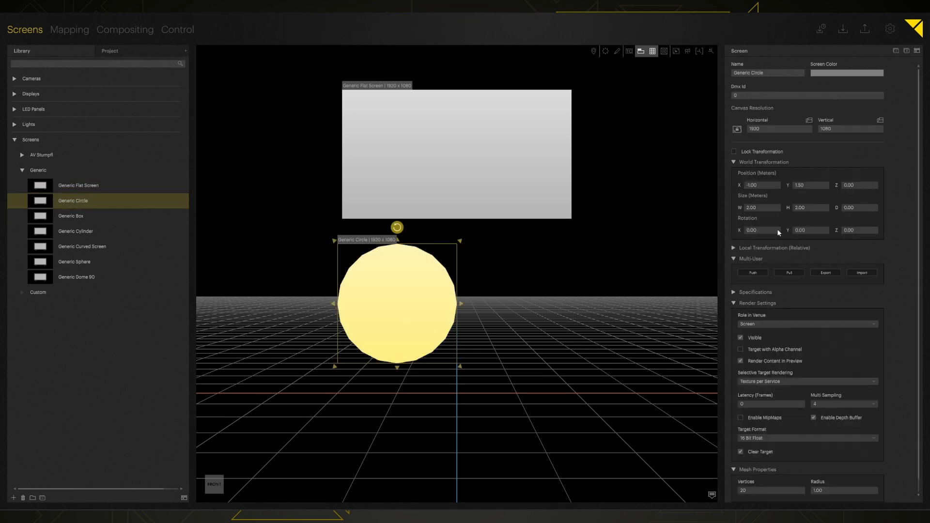
{"action": "scroll", "coordinate": [769, 236], "scroll_direction": "down", "scroll_amount": 1}
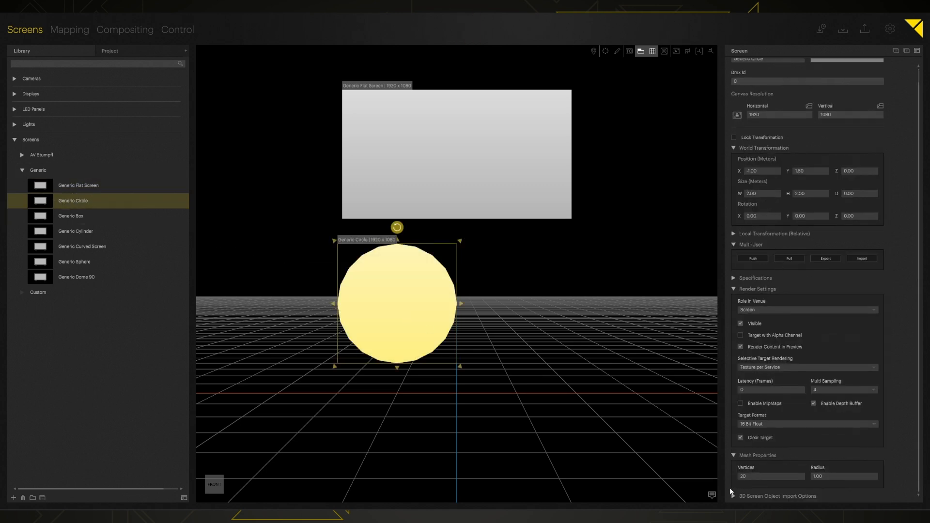
- Set the circle's vertices to 3, then 5, delete the pentagon, and select the flat screen
{"action": "left_click", "coordinate": [757, 472]}
{"action": "type", "text": "3"}
{"action": "key", "text": "Return"}
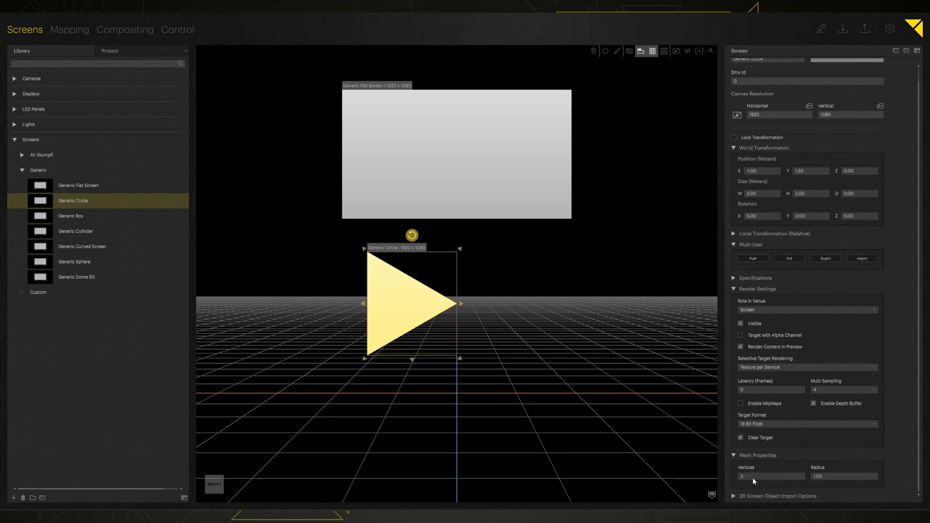
{"action": "left_click", "coordinate": [751, 477]}
{"action": "type", "text": "5"}
{"action": "key", "text": "Return"}
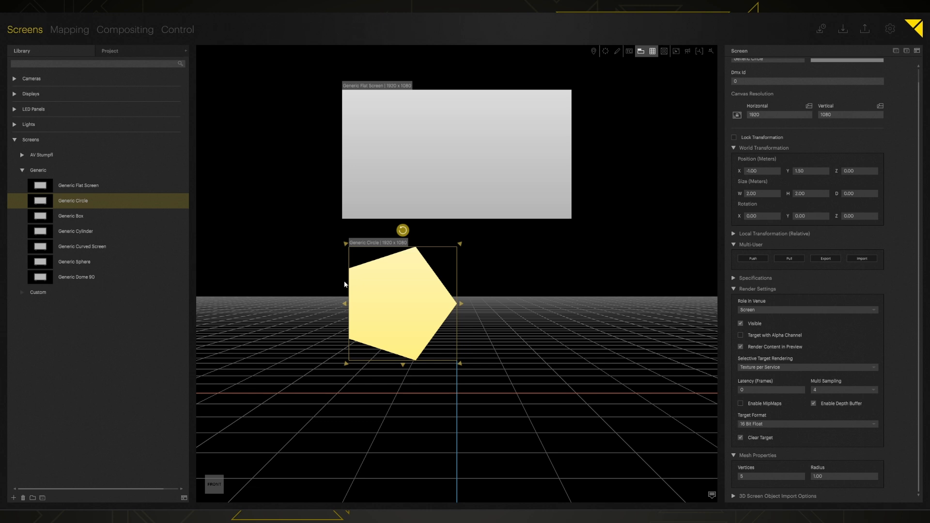
{"action": "key", "text": "Delete"}
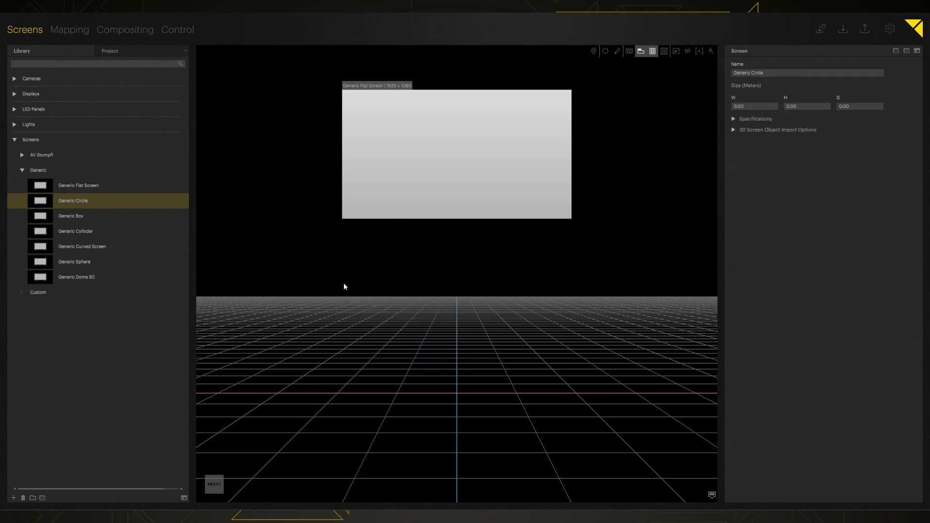
{"action": "left_click", "coordinate": [375, 183]}
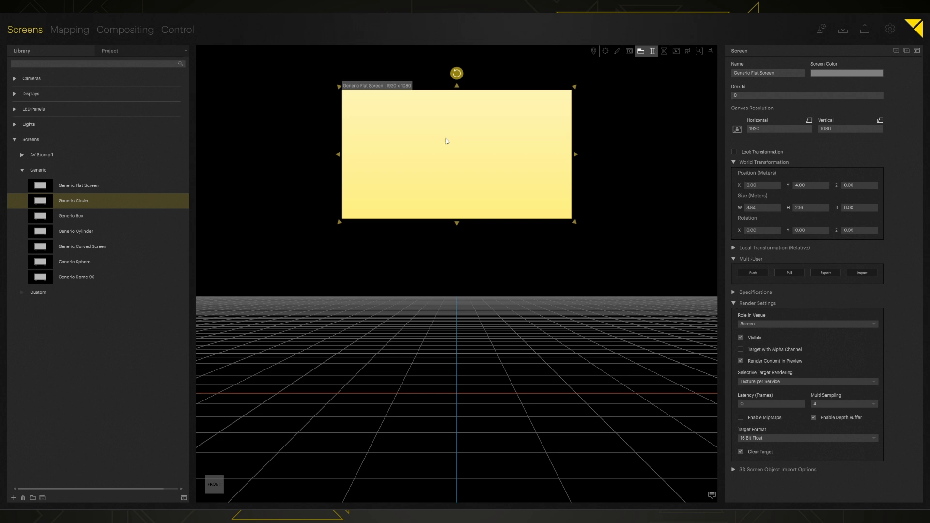
- Lower the flat screen to Y 2.113 m and name it HERO Screen
{"action": "left_click_drag", "start_coordinate": [452, 134], "coordinate": [400, 239]}
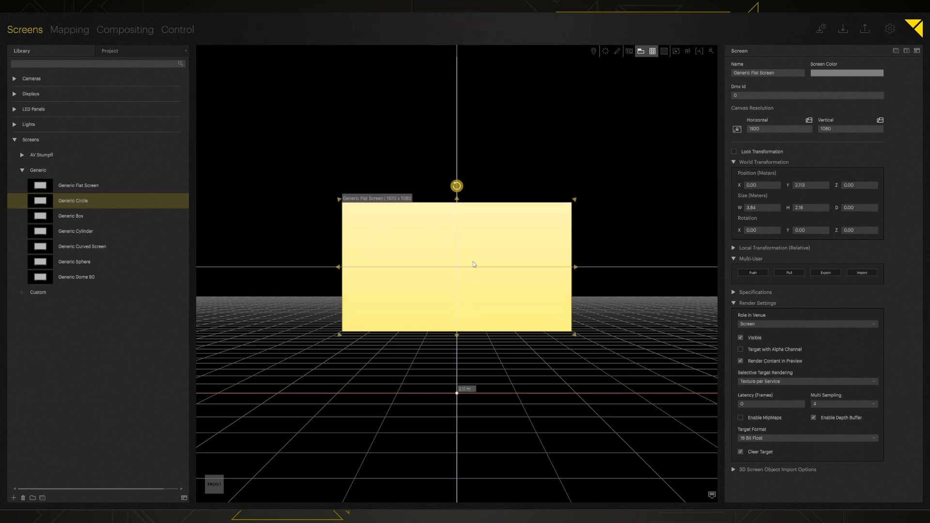
{"action": "left_click", "coordinate": [745, 76]}
{"action": "type", "text": "HERO Screen"}
{"action": "key", "text": "Return"}
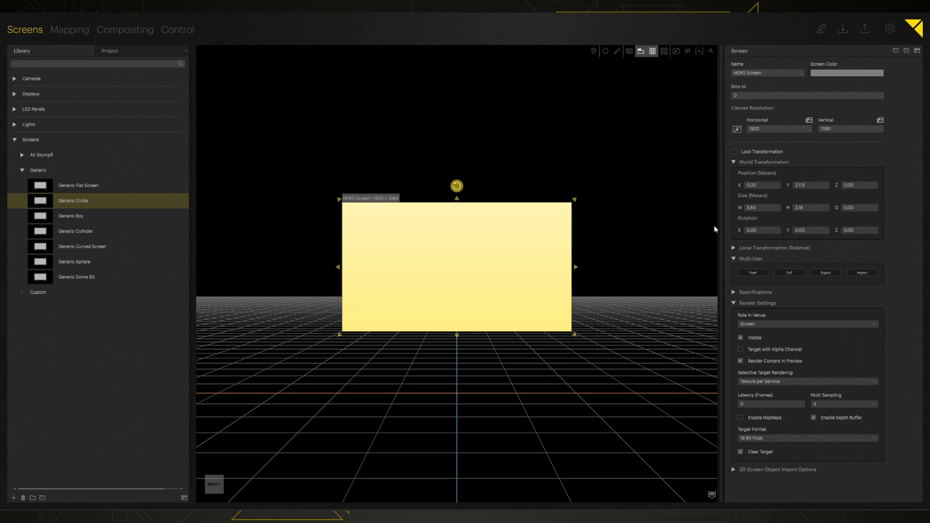
- Drag HERO Screen's right and top edges to resize it to 3.402 x 1.953 m
{"action": "mouse_move", "coordinate": [577, 265]}
{"action": "left_mouse_down"}
{"action": "mouse_move", "coordinate": [689, 267]}
{"action": "mouse_move", "coordinate": [581, 266]}
{"action": "left_mouse_up"}
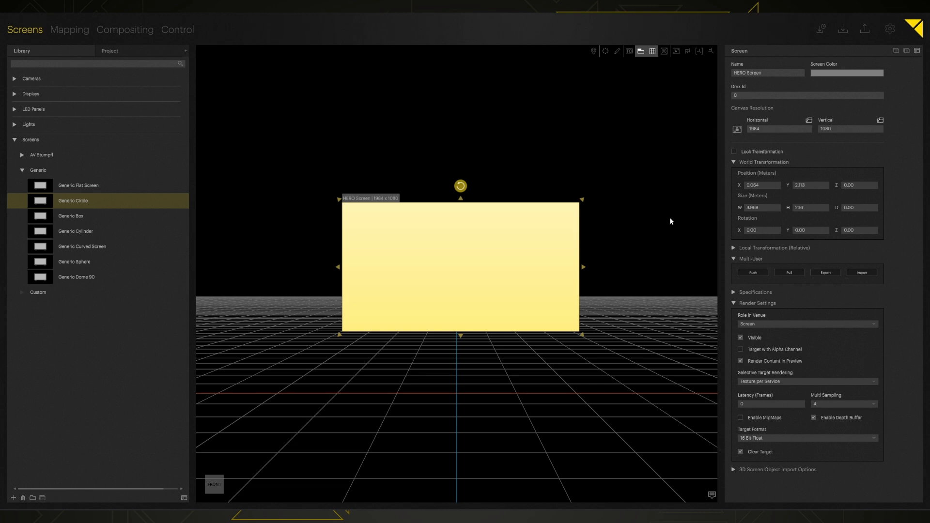
{"action": "left_click_drag", "start_coordinate": [584, 267], "coordinate": [562, 267]}
{"action": "mouse_move", "coordinate": [455, 203]}
{"action": "left_mouse_down"}
{"action": "mouse_move", "coordinate": [450, 125]}
{"action": "mouse_move", "coordinate": [438, 210]}
{"action": "left_mouse_up"}
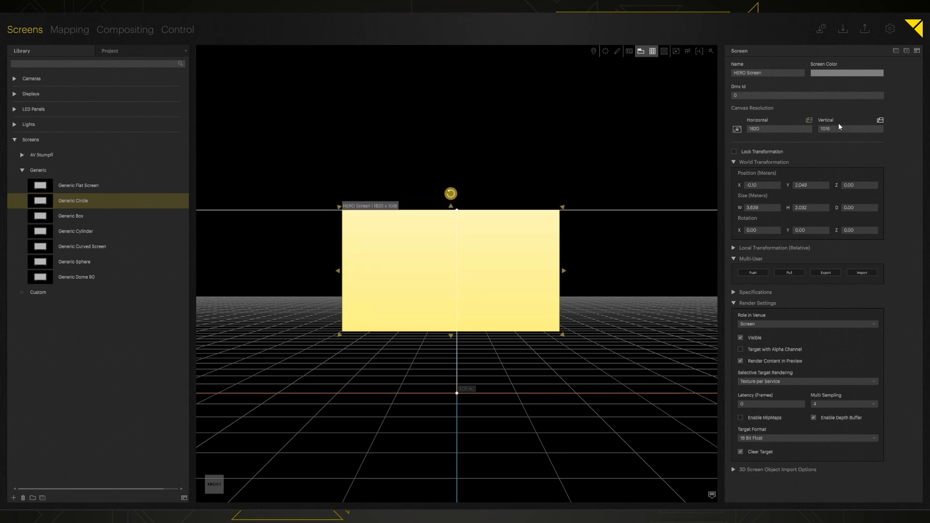
{"action": "mouse_move", "coordinate": [563, 272]}
{"action": "left_mouse_down"}
{"action": "mouse_move", "coordinate": [619, 272]}
{"action": "mouse_move", "coordinate": [550, 277]}
{"action": "left_mouse_up"}
{"action": "mouse_move", "coordinate": [443, 208]}
{"action": "left_mouse_down"}
{"action": "mouse_move", "coordinate": [440, 128]}
{"action": "mouse_move", "coordinate": [432, 214]}
{"action": "left_mouse_up"}
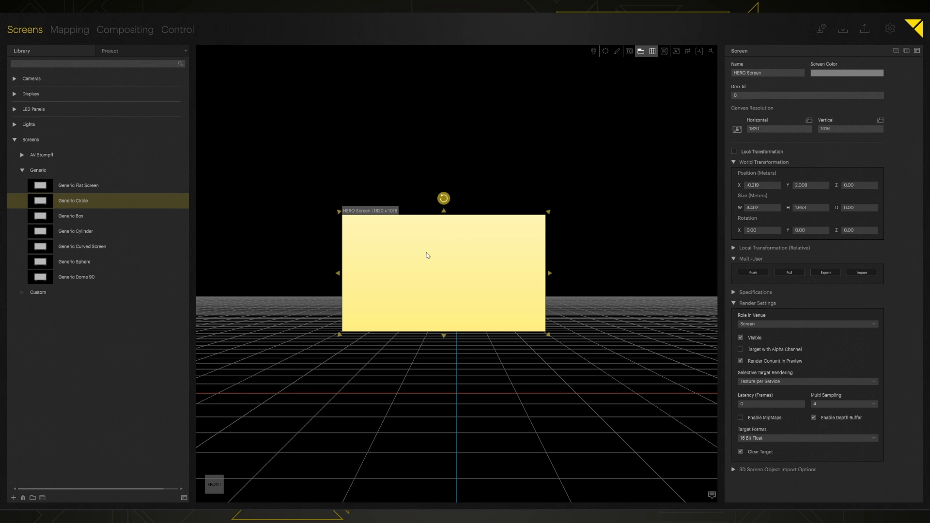
- Replace HERO Screen with a new 3.84 x 2.16 m Generic Flat Screen named Hero Screen
{"action": "left_click", "coordinate": [427, 253]}
{"action": "key", "text": "Delete"}
{"action": "left_click_drag", "start_coordinate": [105, 184], "coordinate": [451, 271]}
{"action": "left_click", "coordinate": [735, 74]}
{"action": "type", "text": "Hero Screen"}
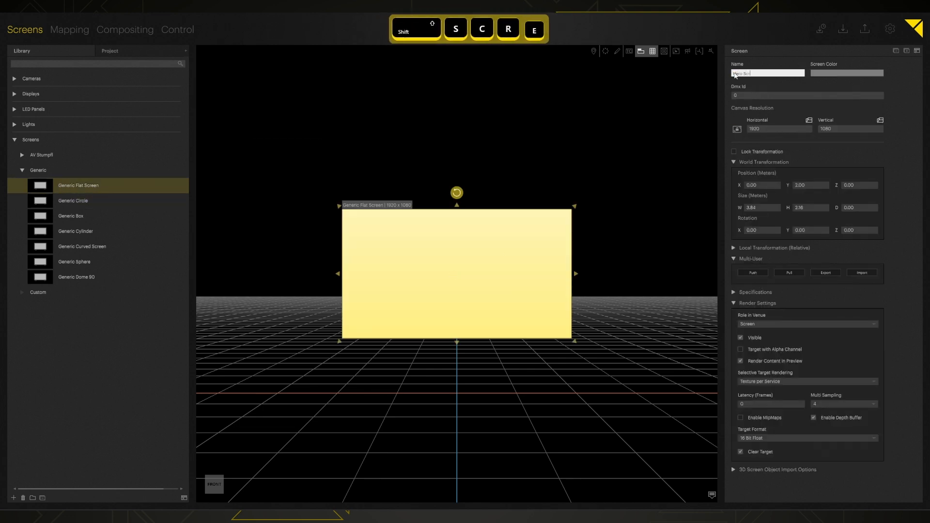
{"action": "key", "text": "Return"}
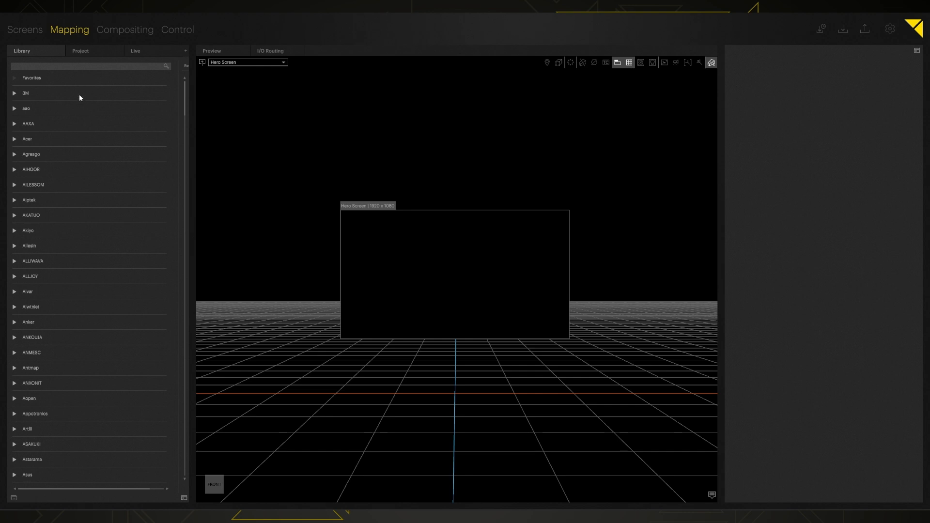
- Search the projector library for barco, then narrow the search to udx
{"action": "scroll", "coordinate": [79, 181], "scroll_direction": "down", "scroll_amount": 10}
{"action": "scroll", "coordinate": [83, 192], "scroll_direction": "down", "scroll_amount": 7}
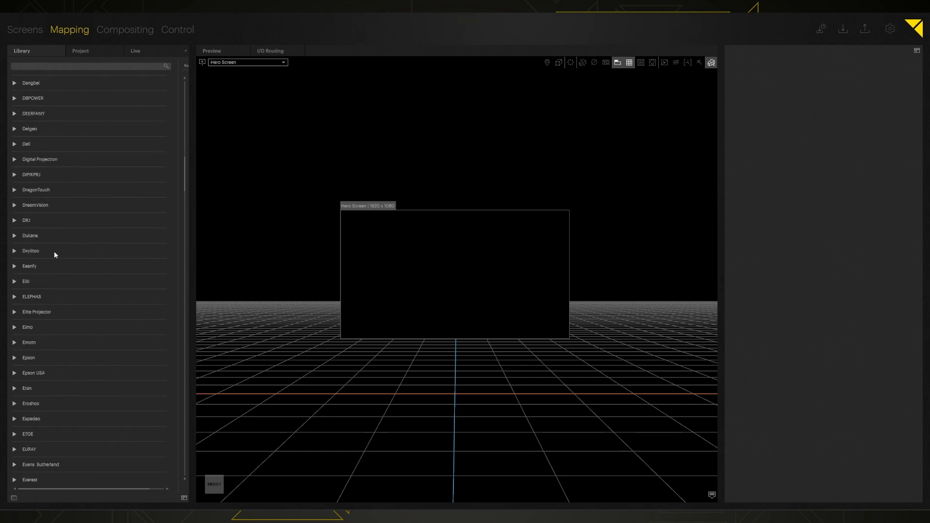
{"action": "scroll", "coordinate": [93, 177], "scroll_direction": "down", "scroll_amount": 6}
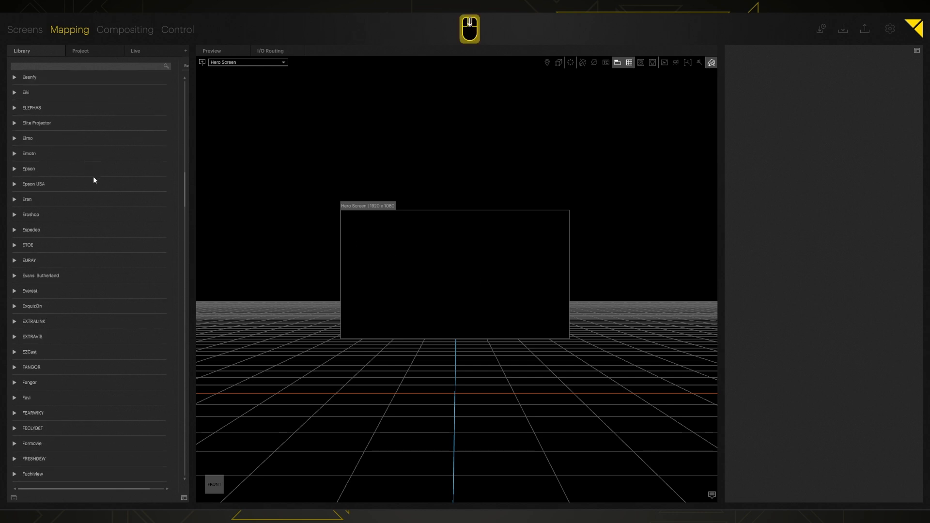
{"action": "left_click", "coordinate": [63, 66]}
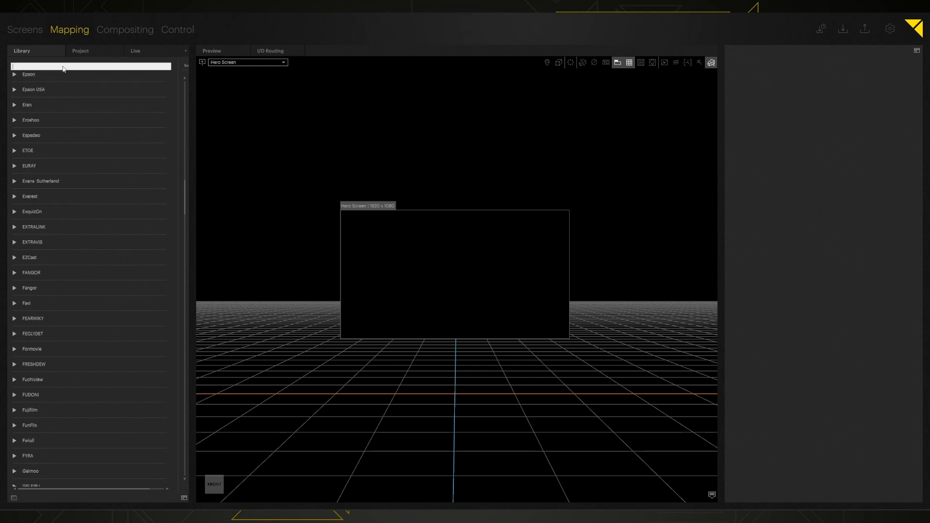
{"action": "type", "text": "barco"}
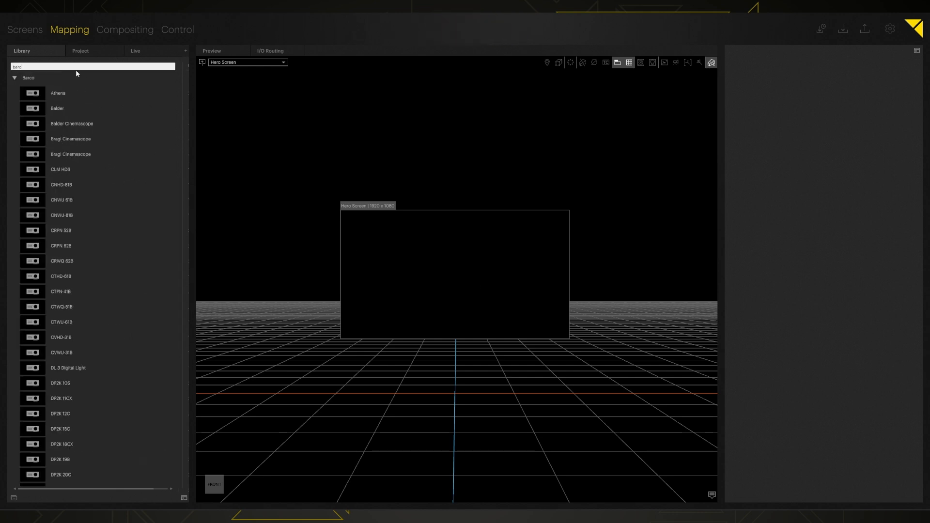
{"action": "double_click", "coordinate": [28, 69]}
{"action": "type", "text": "udx"}
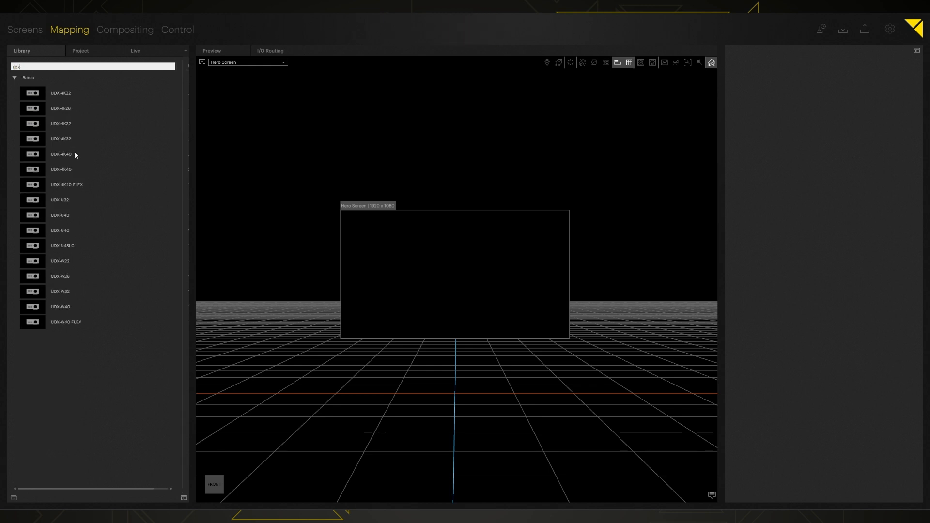
- Try a Barco UDX-W32 projector, widen the library to show resolution and brightness, then undo it
{"action": "left_click_drag", "start_coordinate": [55, 293], "coordinate": [332, 431]}
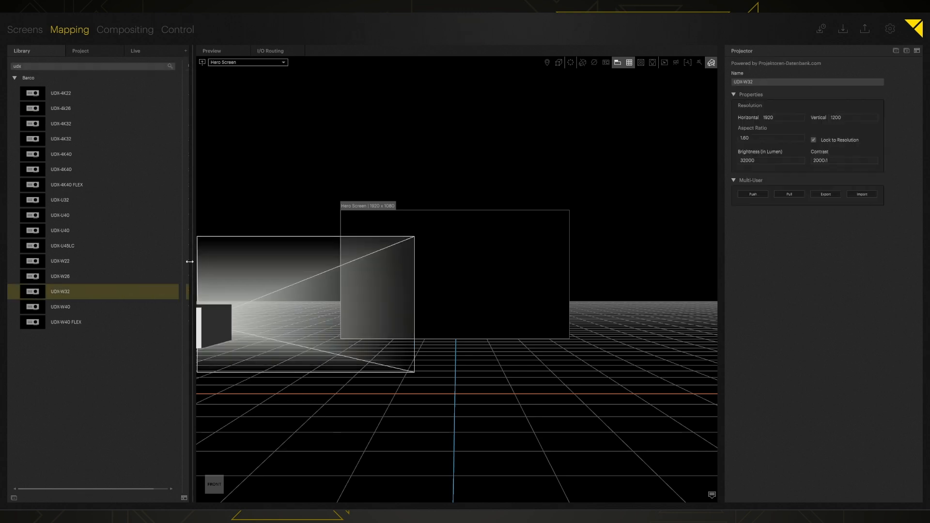
{"action": "left_click_drag", "start_coordinate": [192, 190], "coordinate": [115, 195]}
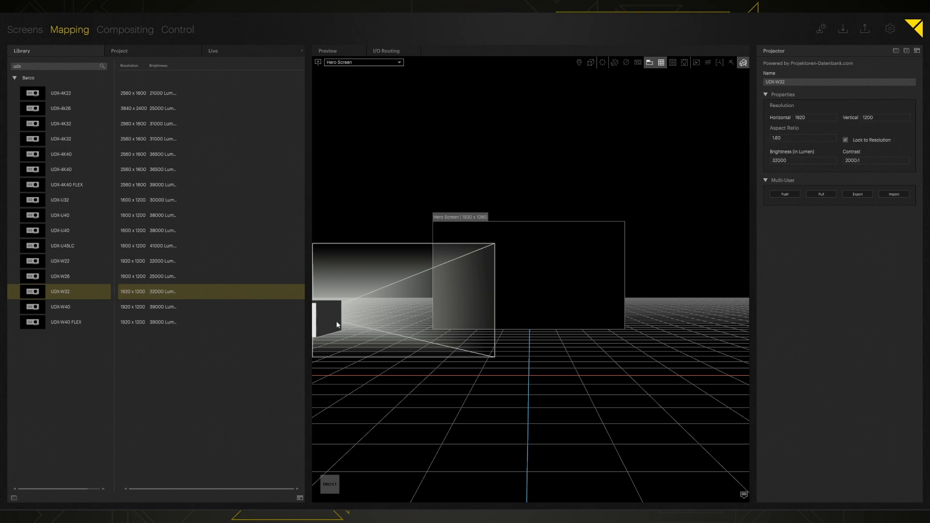
{"action": "left_click_drag", "start_coordinate": [338, 324], "coordinate": [336, 325]}
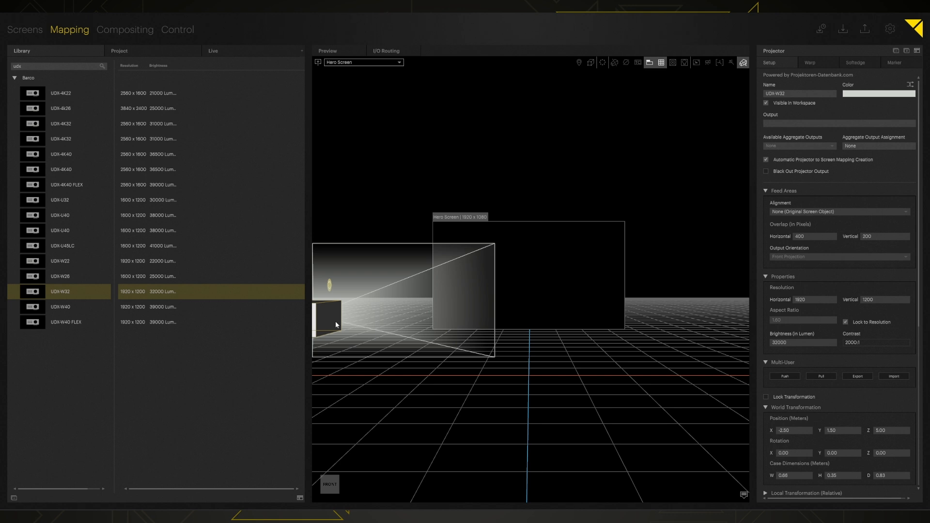
{"action": "key", "text": "ctrl+z"}
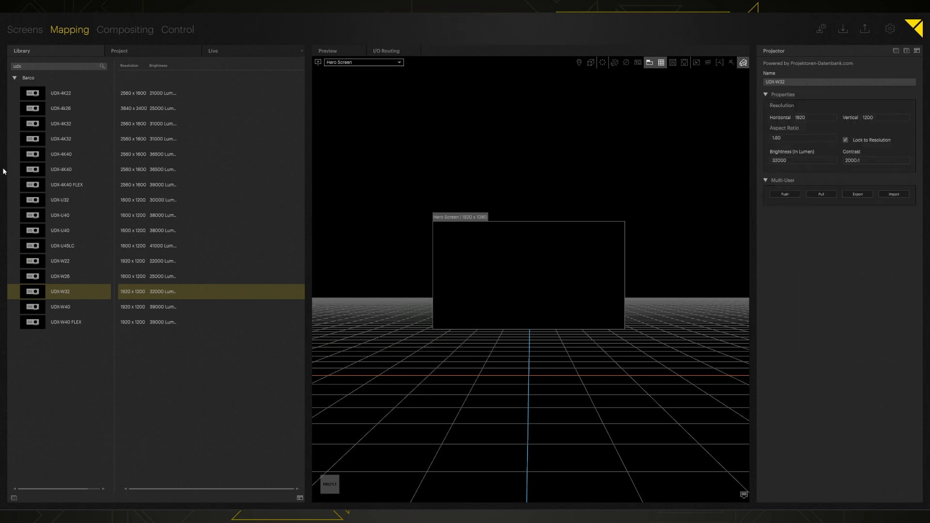
- Search gener, place a Generic Projector (1920 x 1080, 6000 lumens) before Hero Screen, and select it
{"action": "double_click", "coordinate": [41, 65]}
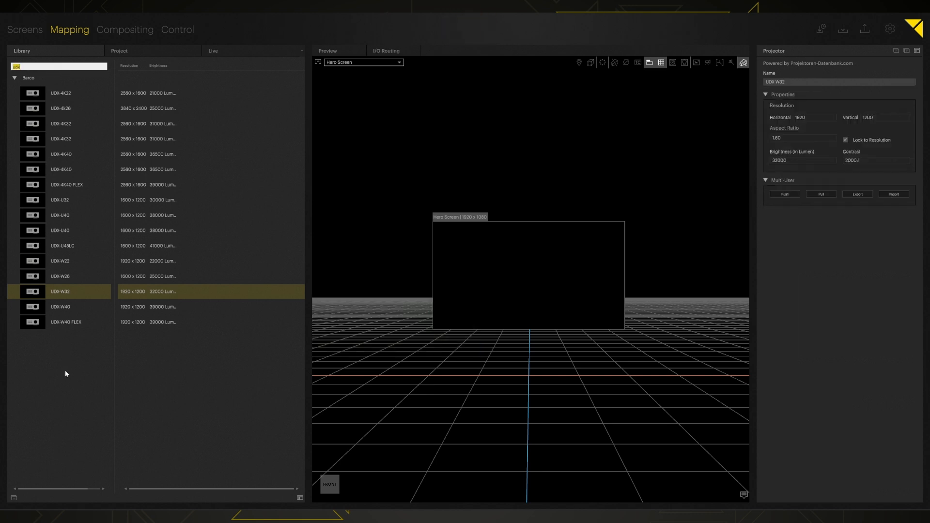
{"action": "type", "text": "gener"}
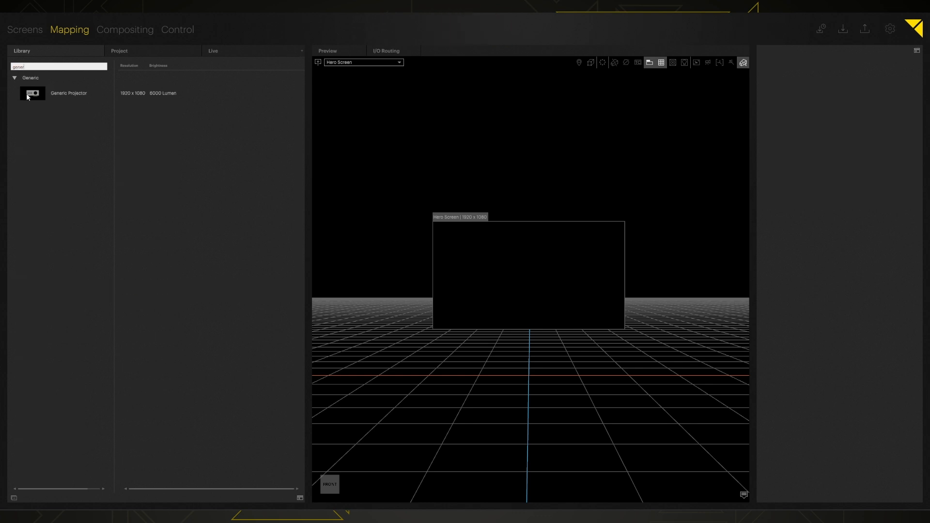
{"action": "left_click_drag", "start_coordinate": [38, 95], "coordinate": [515, 270]}
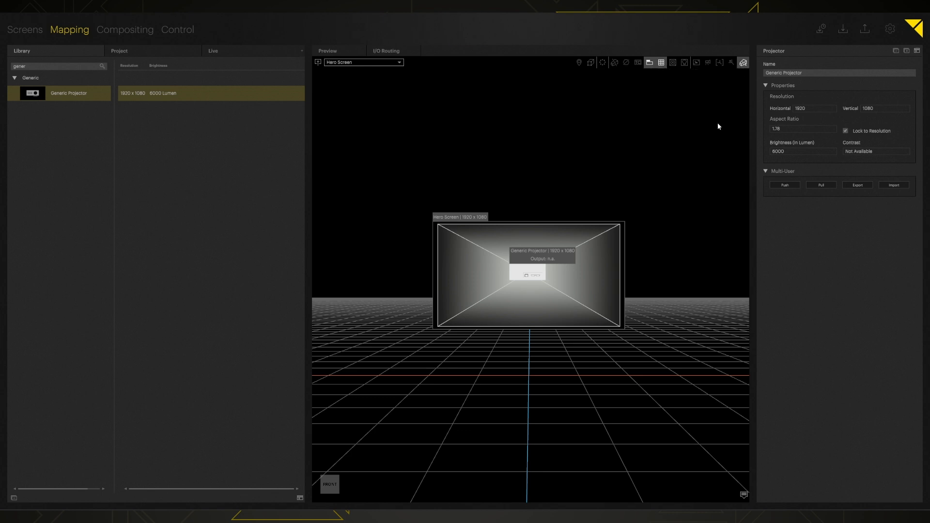
{"action": "key", "text": "F4"}
{"action": "left_click", "coordinate": [532, 282]}
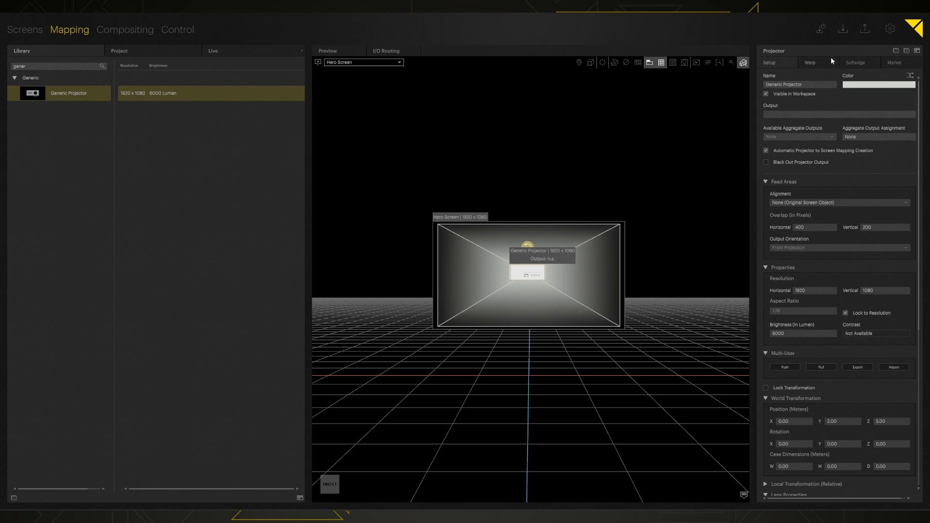
- Rename the Generic Projector to Main PJ
{"action": "left_click", "coordinate": [783, 85]}
{"action": "type", "text": "Main PJ"}
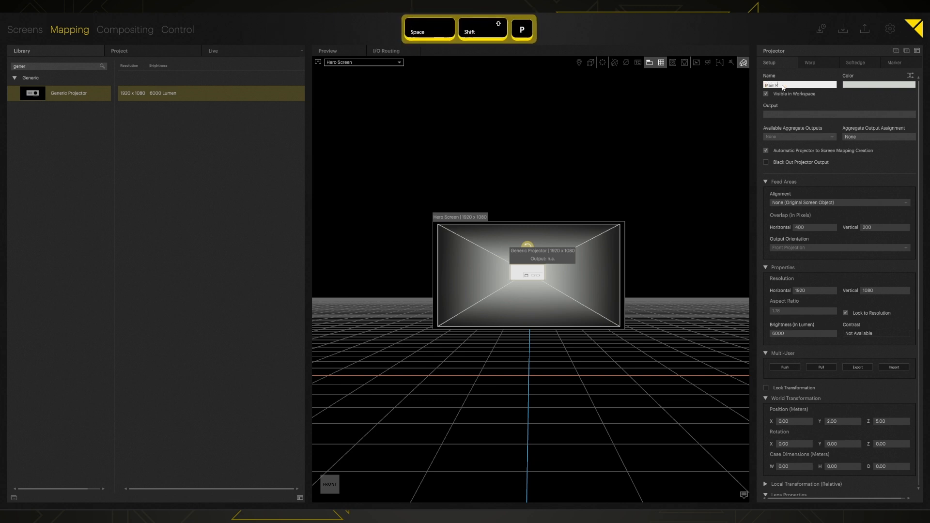
{"action": "key", "text": "Return"}
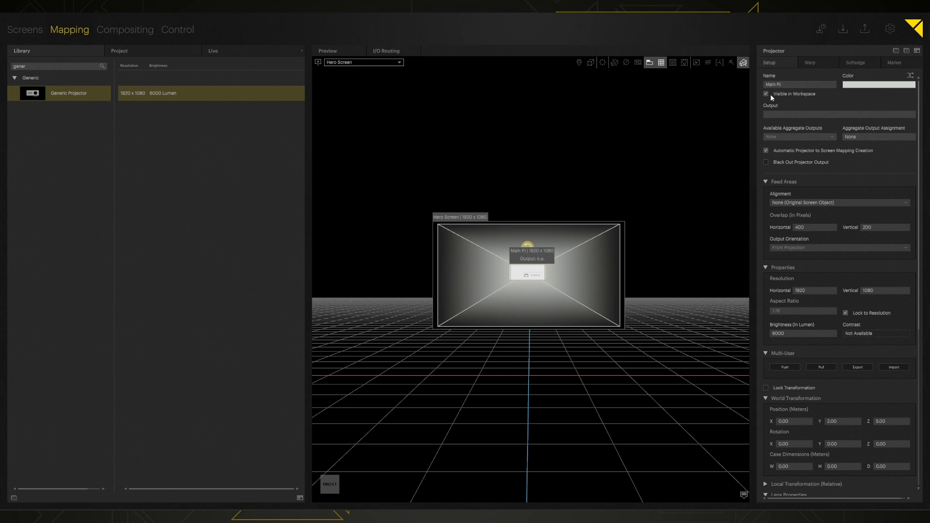
{"action": "scroll", "coordinate": [784, 220], "scroll_direction": "down", "scroll_amount": 2}
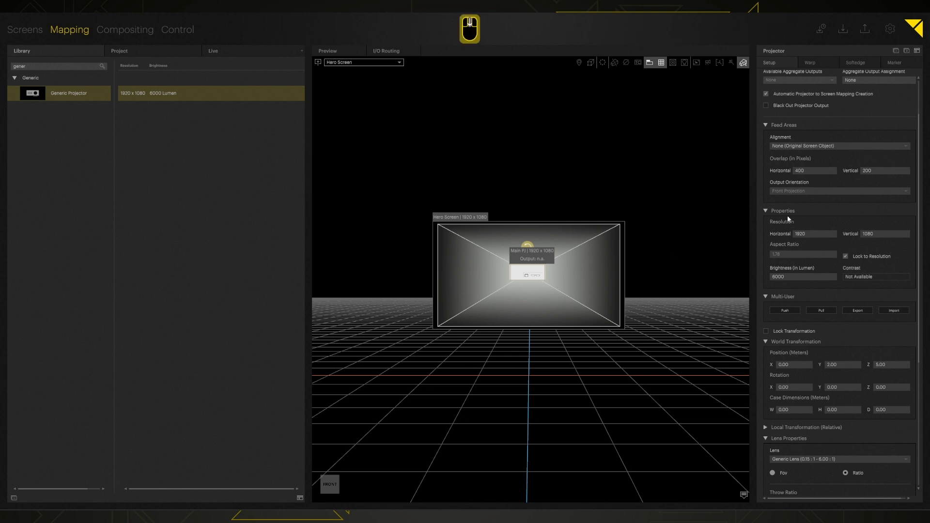
{"action": "scroll", "coordinate": [786, 215], "scroll_direction": "down", "scroll_amount": 2}
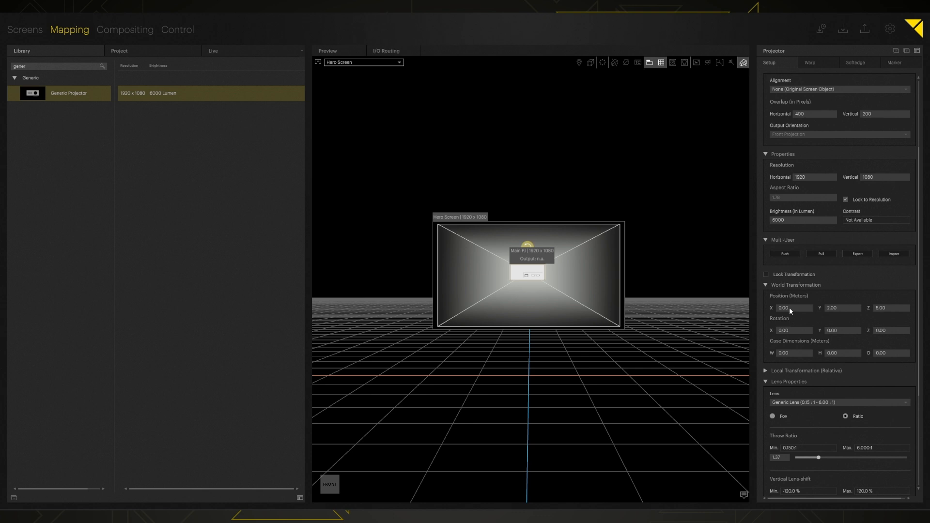
{"action": "left_click_drag", "start_coordinate": [788, 307], "coordinate": [853, 370], "text": "shift"}
{"action": "key", "text": "ctrl+z"}
{"action": "scroll", "coordinate": [770, 314], "scroll_direction": "down", "scroll_amount": 5}
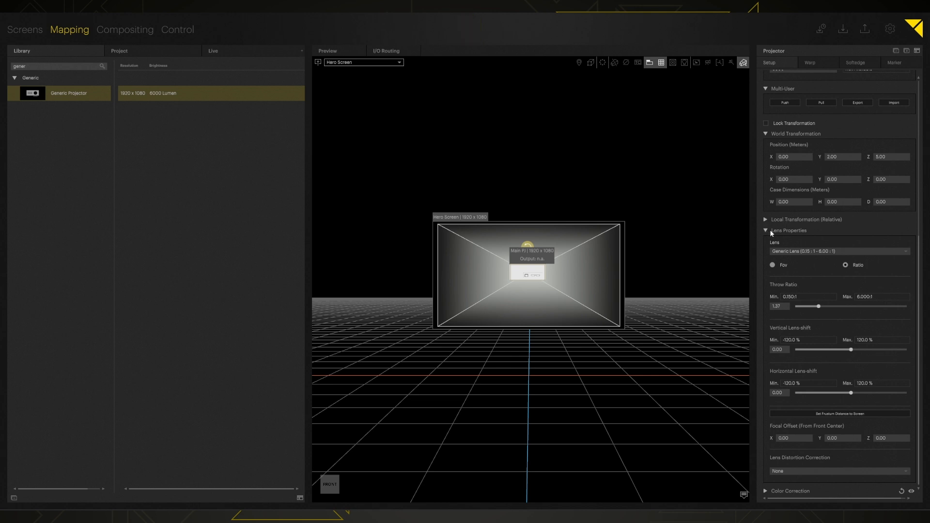
{"action": "left_click", "coordinate": [828, 251]}
{"action": "left_click", "coordinate": [845, 241]}
- Search udx and place a Barco UDX-W40 projector on the floor below Main PJ
{"action": "left_click", "coordinate": [53, 68]}
{"action": "type", "text": "udx"}
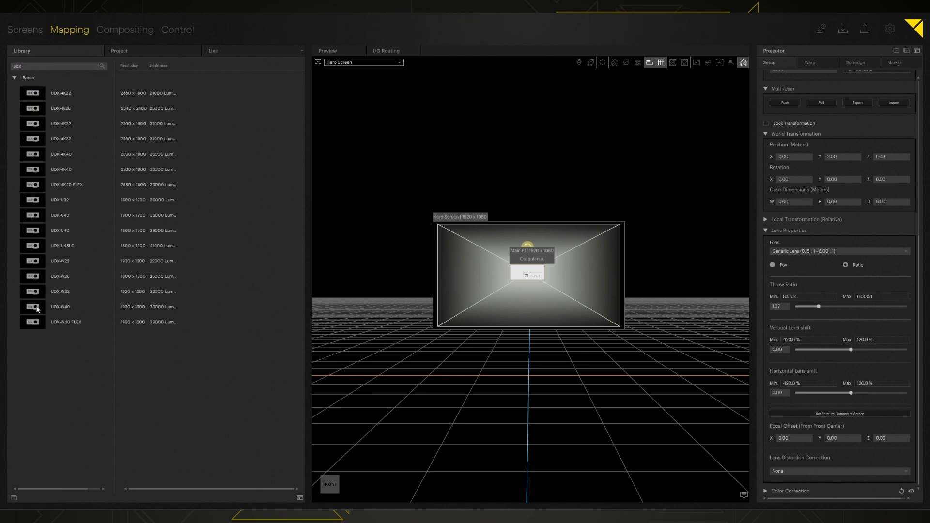
{"action": "left_click_drag", "start_coordinate": [36, 308], "coordinate": [500, 404]}
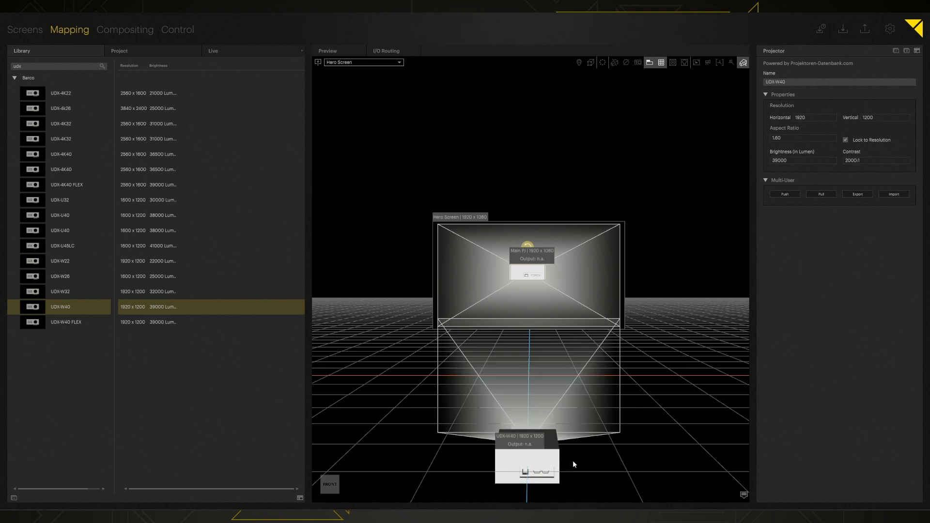
{"action": "left_click", "coordinate": [527, 462]}
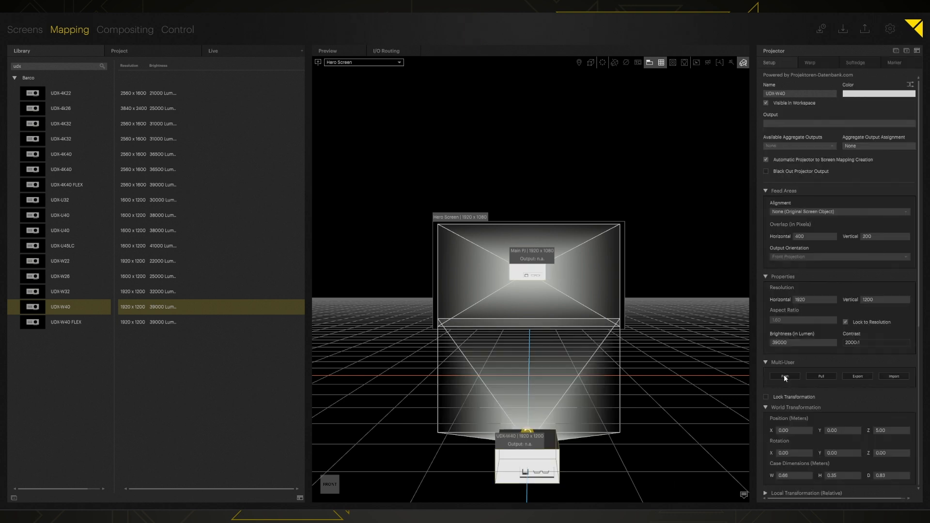
{"action": "scroll", "coordinate": [786, 228], "scroll_direction": "down", "scroll_amount": 5}
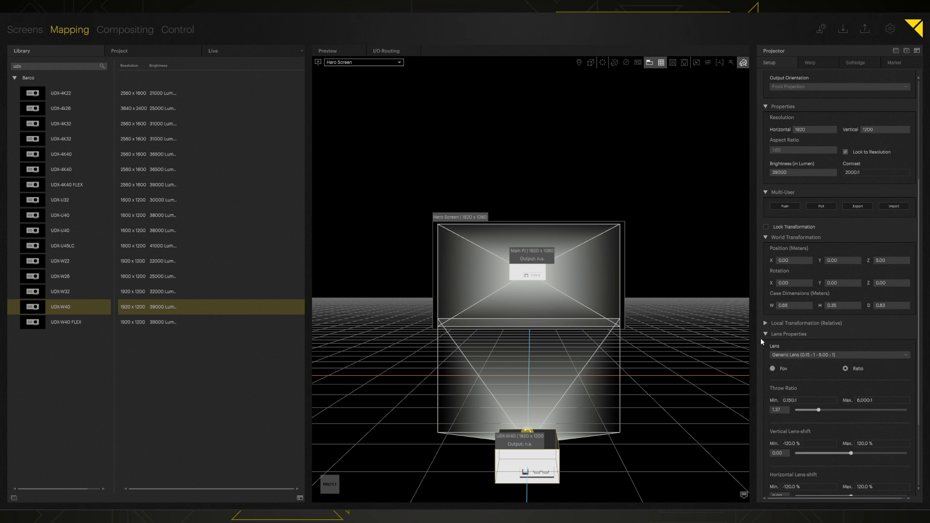
{"action": "left_click", "coordinate": [822, 356]}
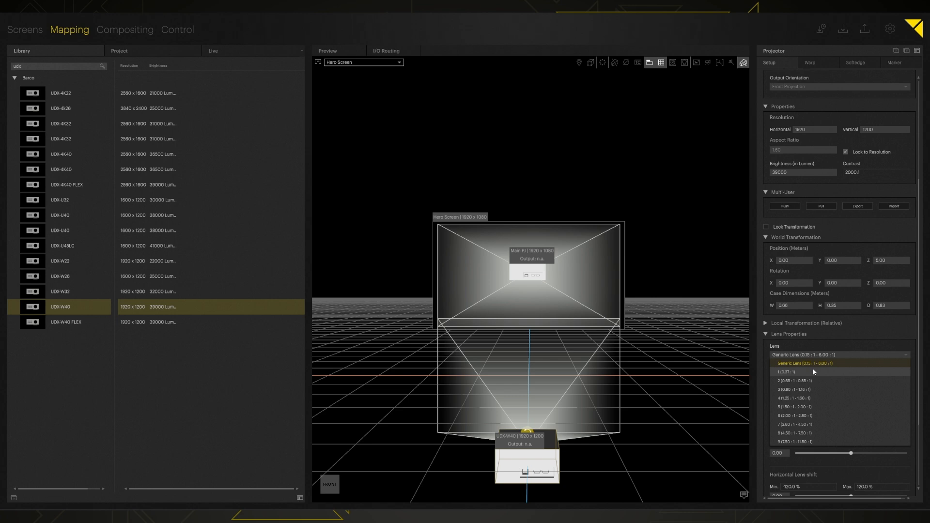
- Give the UDX-W40 lens 5 (1.50:1 - 2.00:1) and raise its throw ratio to 1.54
{"action": "left_click", "coordinate": [812, 372]}
{"action": "scroll", "coordinate": [549, 288], "scroll_direction": "down", "scroll_amount": 8}
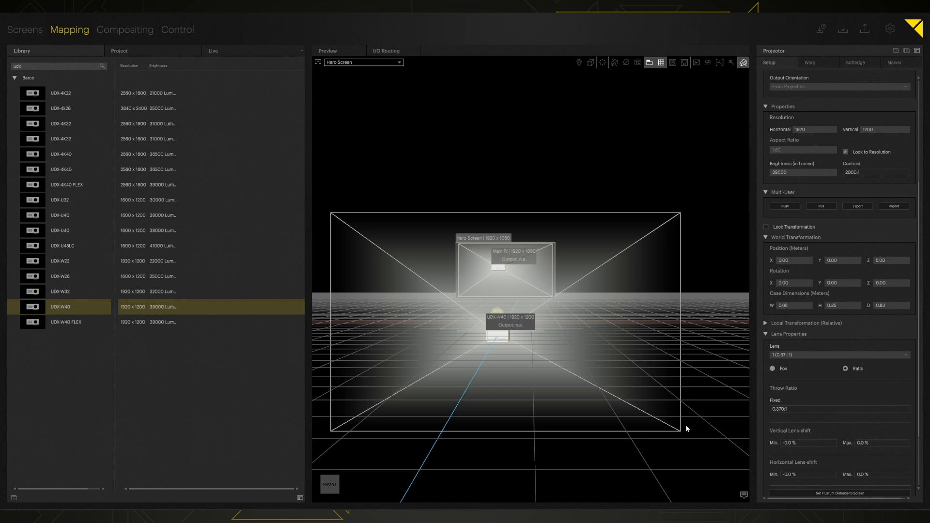
{"action": "left_click", "coordinate": [821, 356]}
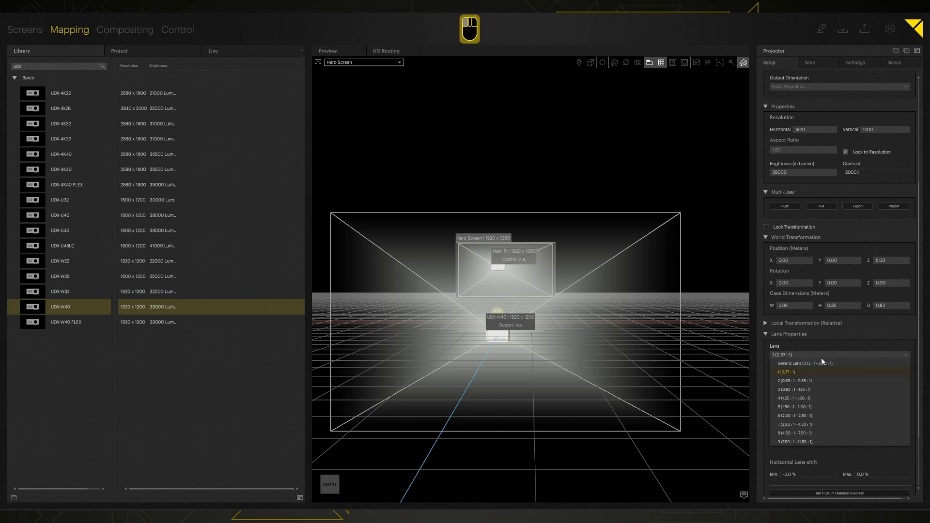
{"action": "left_click", "coordinate": [789, 406]}
{"action": "scroll", "coordinate": [807, 391], "scroll_direction": "down", "scroll_amount": 1}
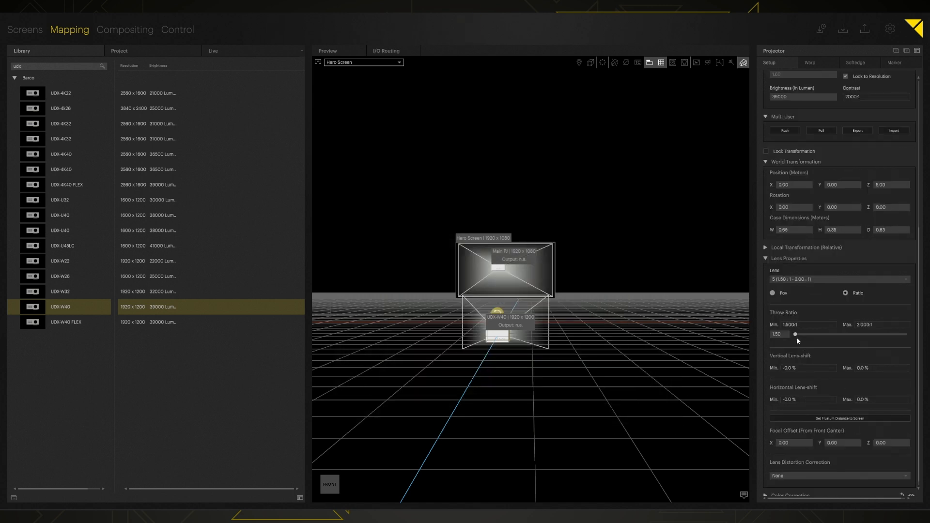
{"action": "mouse_move", "coordinate": [796, 334]}
{"action": "left_mouse_down"}
{"action": "mouse_move", "coordinate": [908, 332]}
{"action": "mouse_move", "coordinate": [804, 333]}
{"action": "left_mouse_up"}
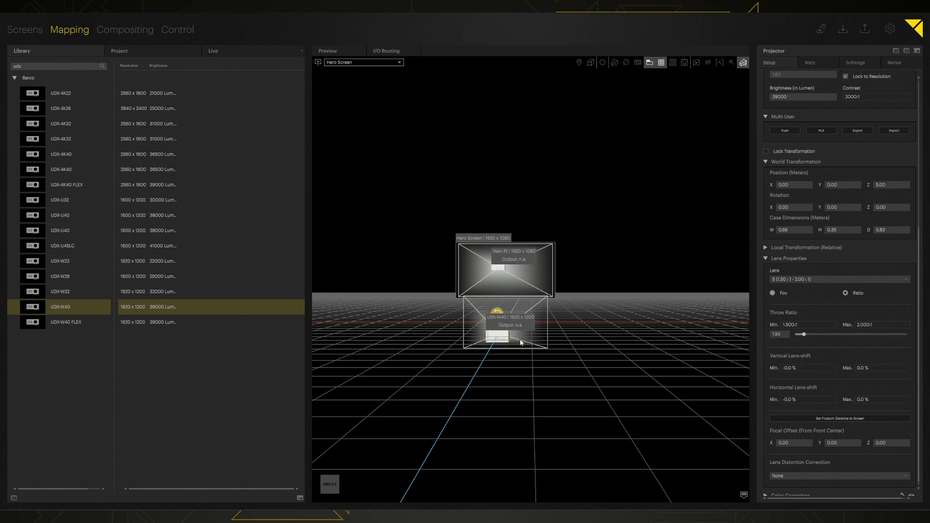
{"action": "scroll", "coordinate": [495, 328], "scroll_direction": "up", "scroll_amount": 2}
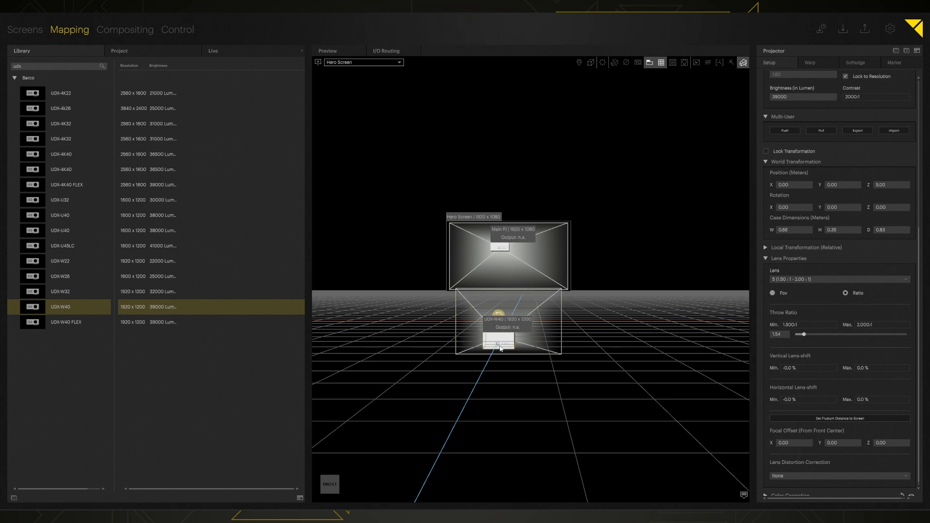
- Delete the UDX-W40 projector, reselect Main PJ, reset the view, and scroll to its Lens Properties
{"action": "key", "text": "Delete"}
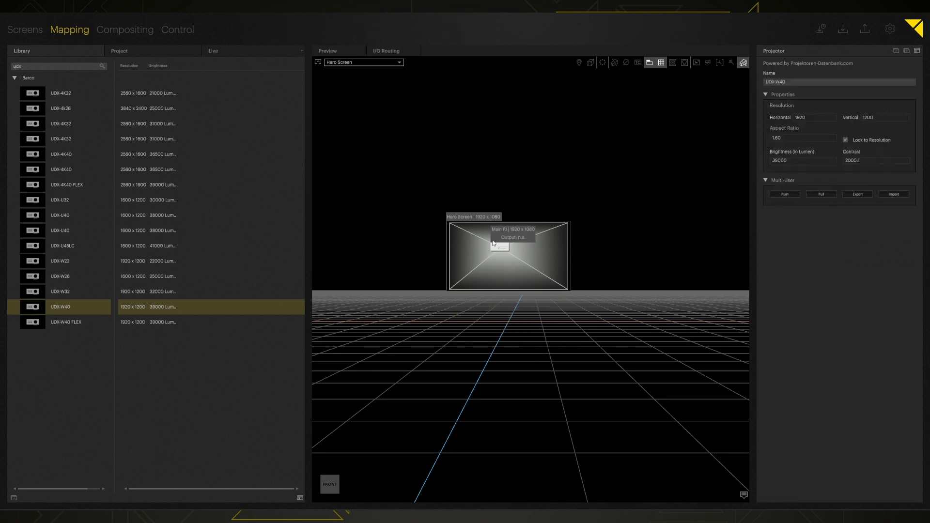
{"action": "left_click", "coordinate": [507, 269]}
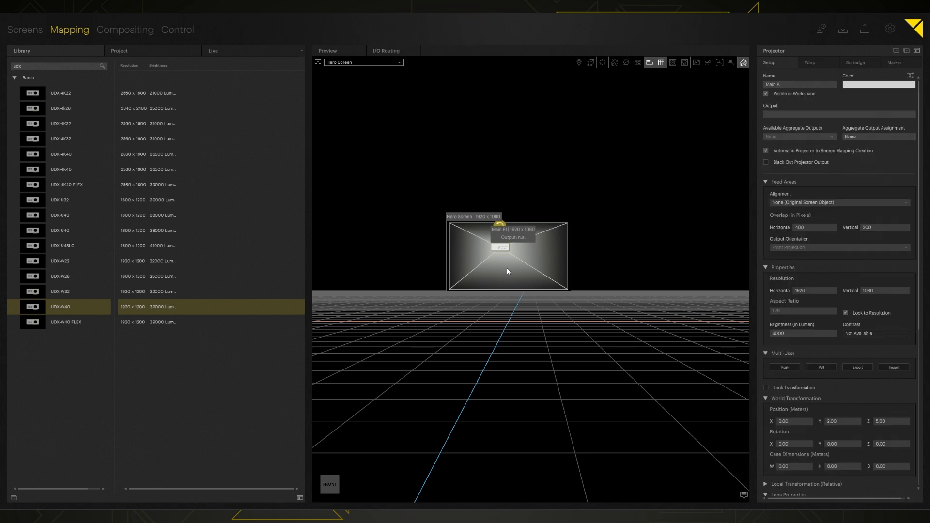
{"action": "left_click", "coordinate": [494, 324]}
{"action": "key", "text": "r"}
{"action": "left_click", "coordinate": [541, 277]}
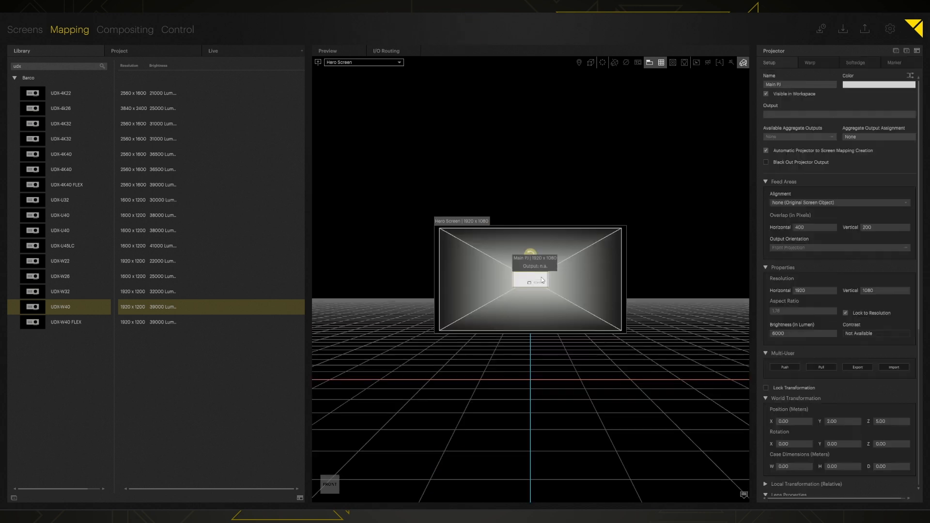
{"action": "scroll", "coordinate": [832, 340], "scroll_direction": "down", "scroll_amount": 5}
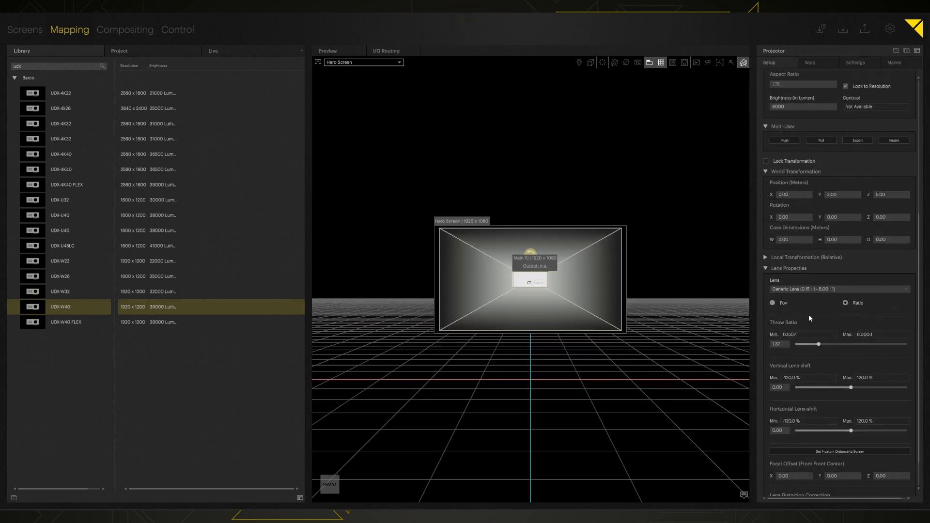
{"action": "scroll", "coordinate": [797, 310], "scroll_direction": "down", "scroll_amount": 1}
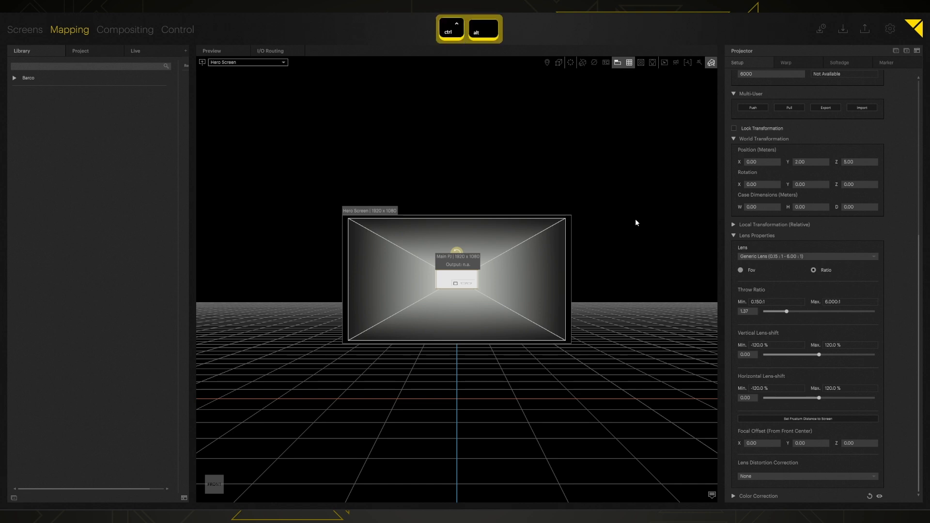
- Auto-align Main PJ to Hero Screen, undo it to return Z to 5.00, and open Auto Transform
{"action": "key", "text": "ctrl+alt+a"}
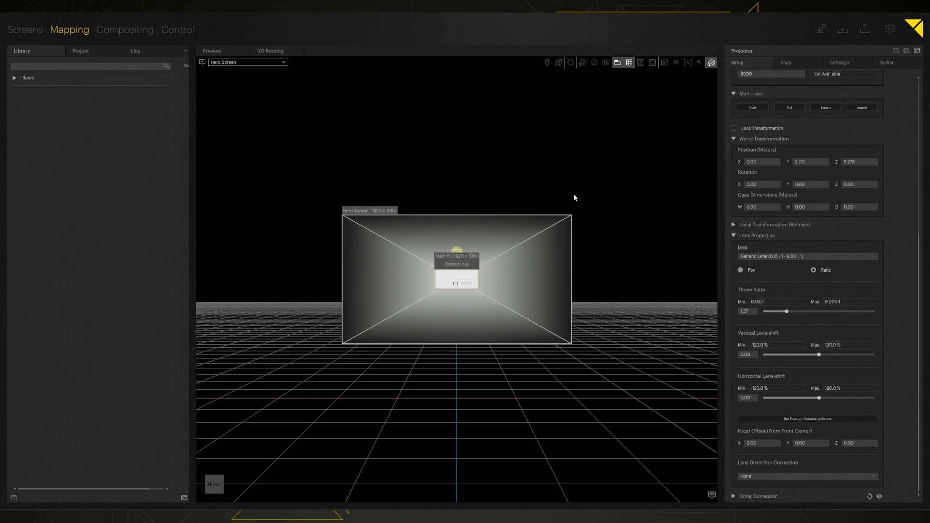
{"action": "key", "text": "ctrl"}
{"action": "key", "text": "ctrl+z"}
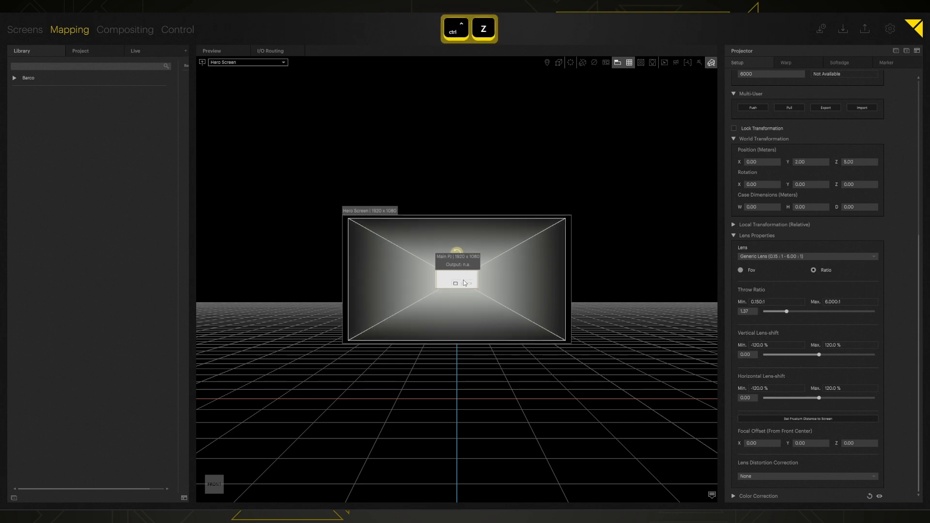
{"action": "left_click", "coordinate": [570, 63]}
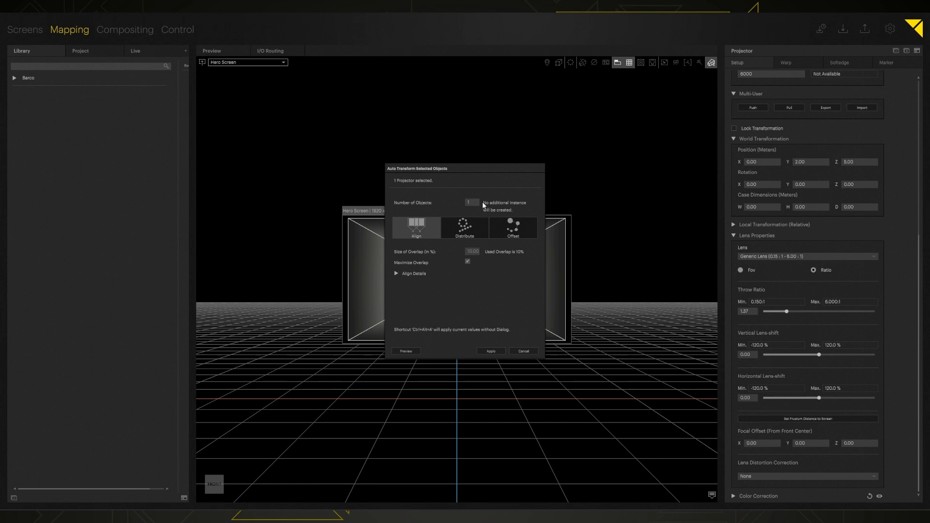
- Expand Align Details and preview Main PJ auto-aligned so its image fills Hero Screen
{"action": "left_click", "coordinate": [397, 274]}
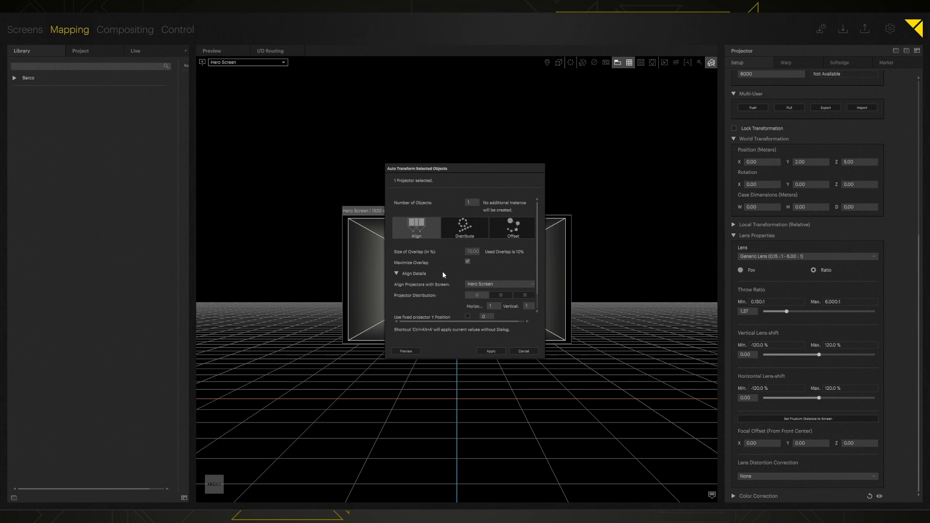
{"action": "scroll", "coordinate": [442, 274], "scroll_direction": "down", "scroll_amount": 1}
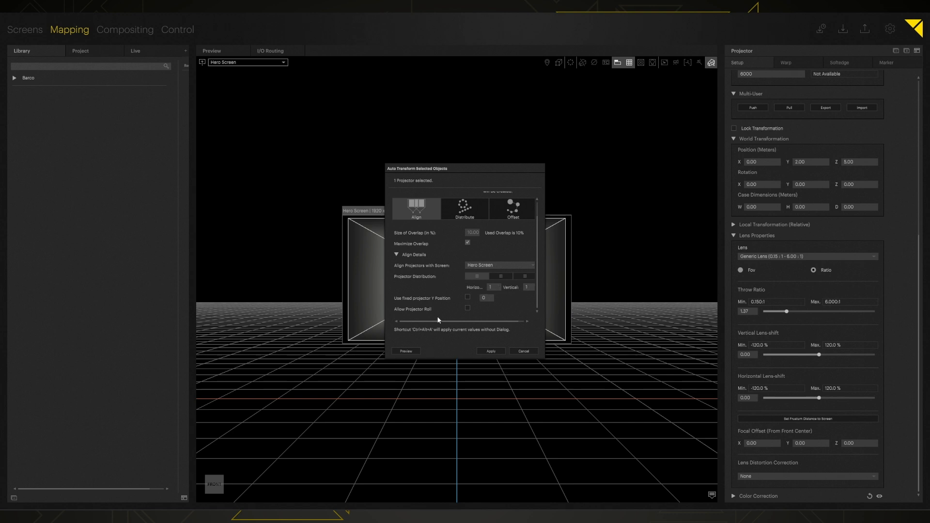
{"action": "left_click_drag", "start_coordinate": [470, 169], "coordinate": [656, 159]}
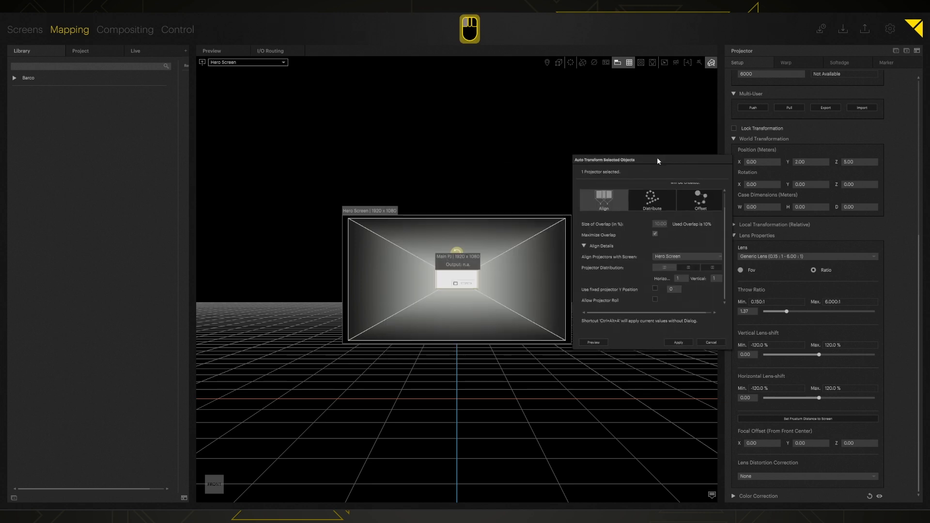
{"action": "left_click", "coordinate": [596, 340]}
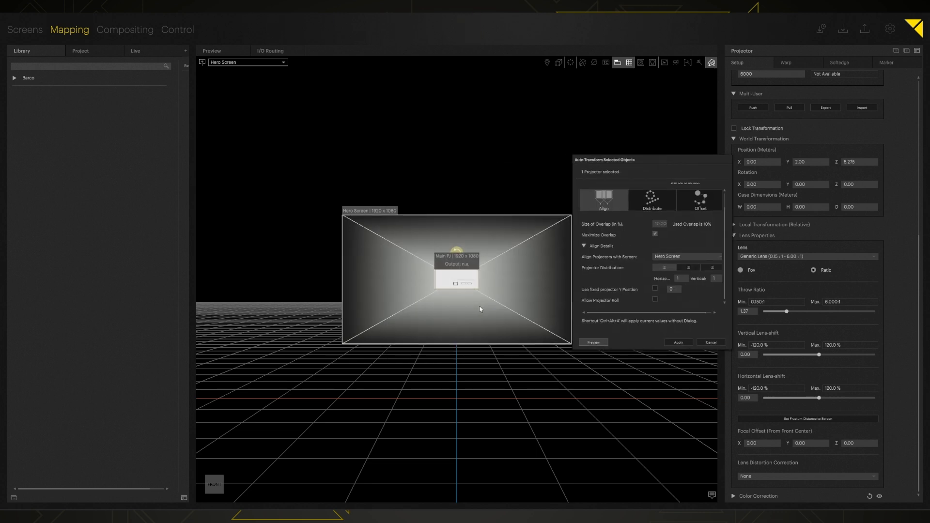
- Apply the auto-alignment, switch to the Live system view, and turn on output identification
{"action": "left_click", "coordinate": [678, 342]}
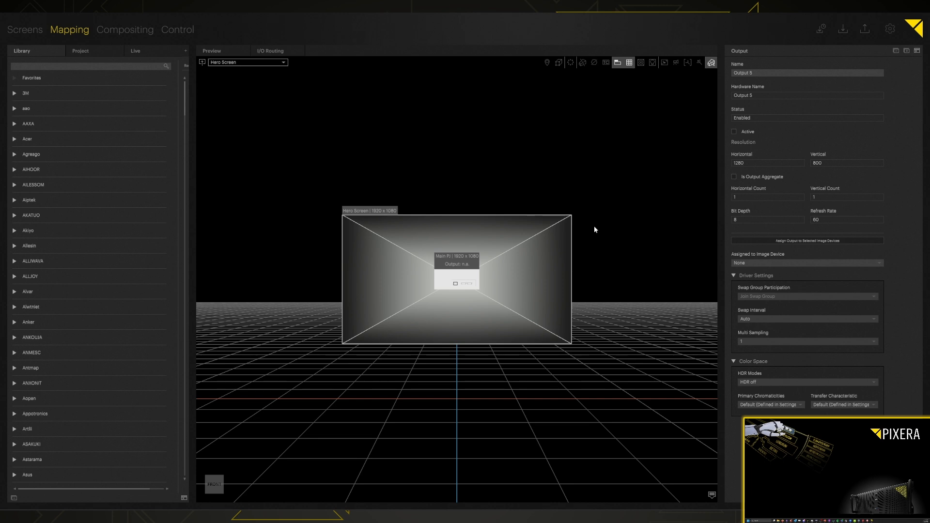
{"action": "left_click", "coordinate": [145, 54]}
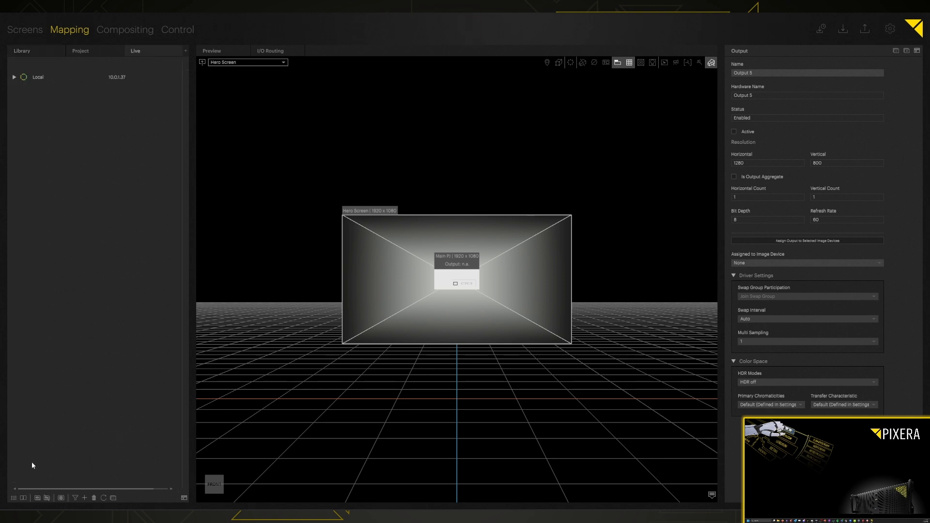
{"action": "key", "text": "alt"}
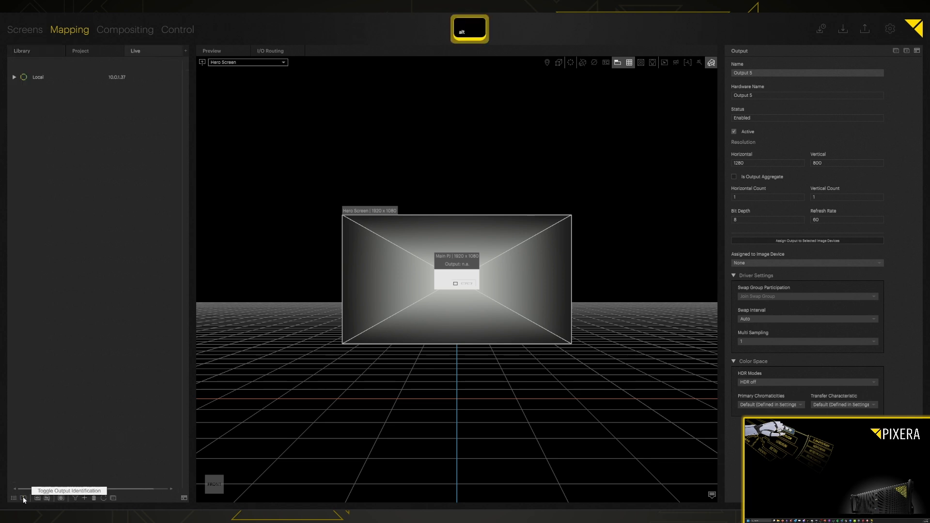
{"action": "left_click", "coordinate": [23, 498], "text": "alt"}
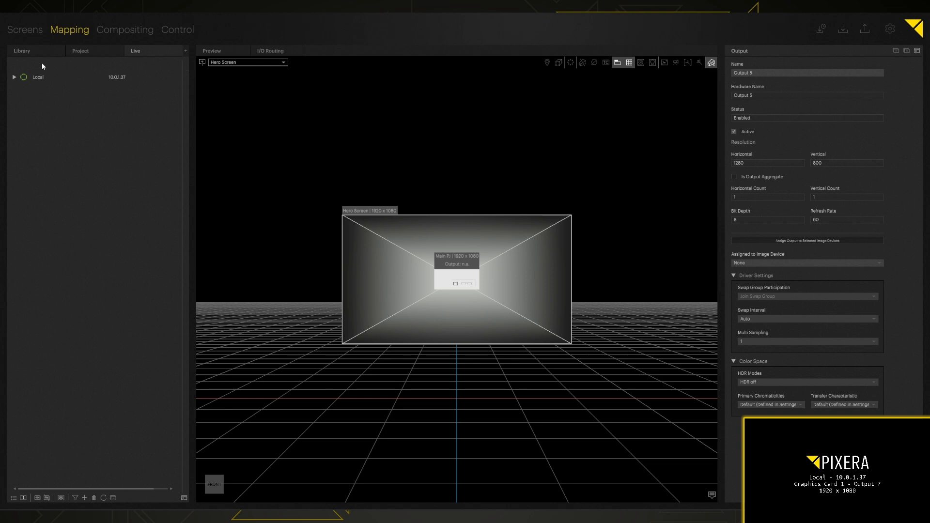
- Expand Local > Graphics Card 1 and drag Output 7 onto the Main PJ projector
{"action": "left_click", "coordinate": [13, 77]}
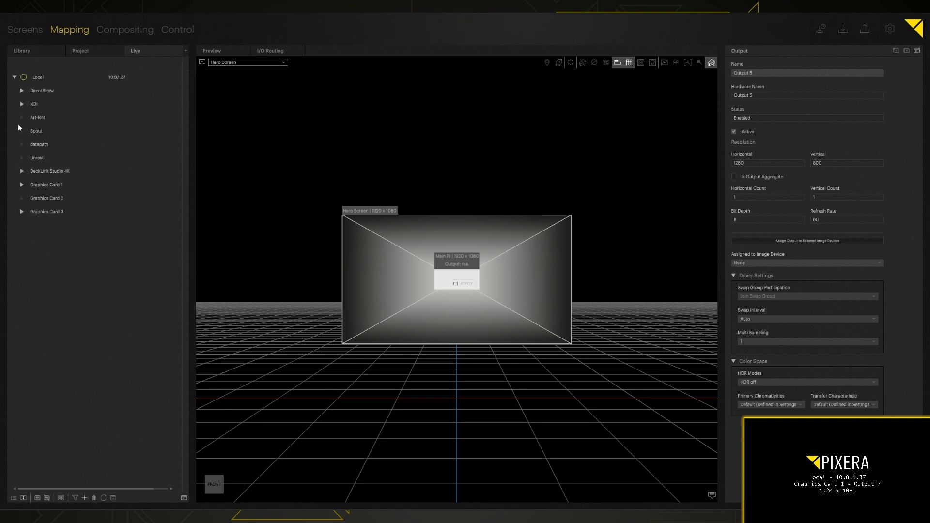
{"action": "left_click", "coordinate": [22, 185]}
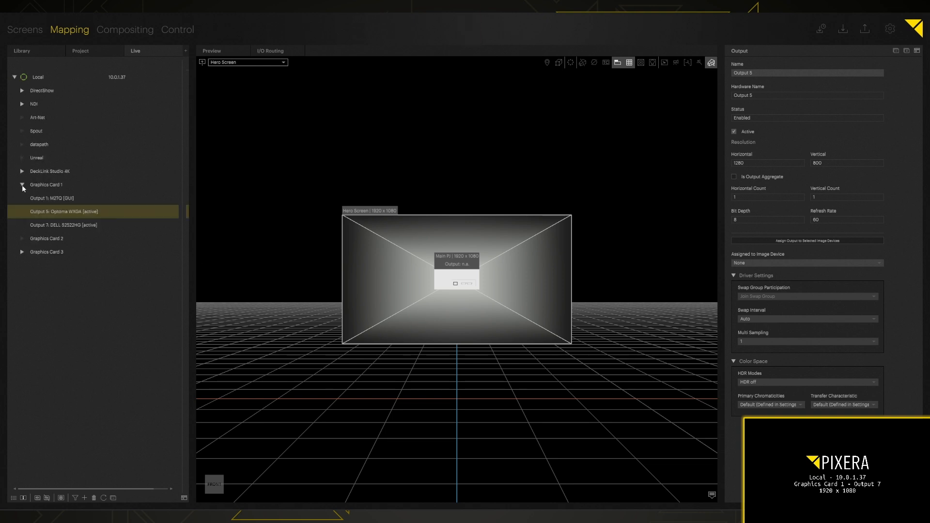
{"action": "left_click", "coordinate": [53, 229]}
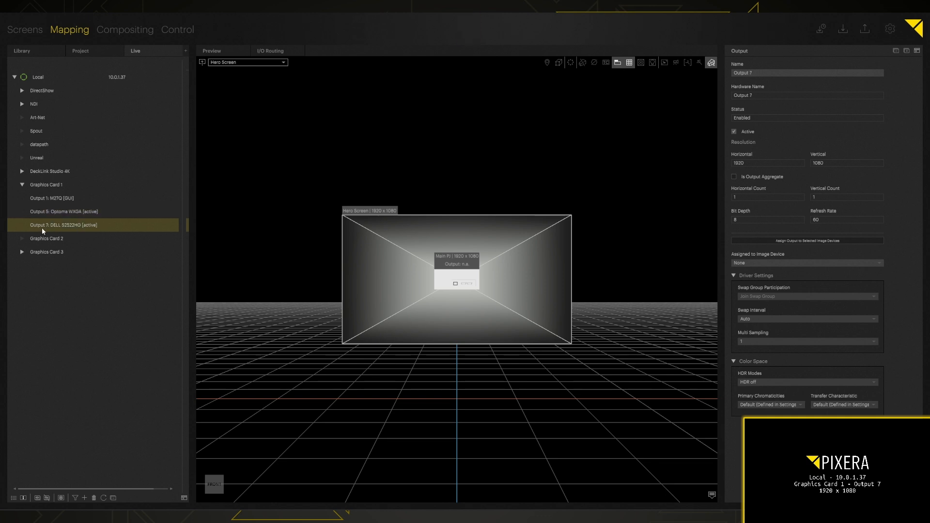
{"action": "left_click_drag", "start_coordinate": [43, 227], "coordinate": [445, 282]}
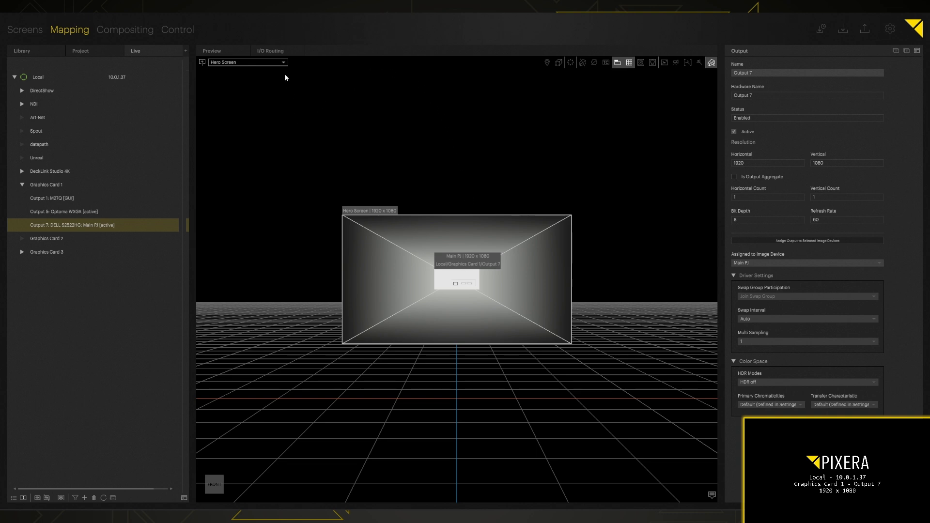
- Line up the I/O routing nodes Output 7 → Main PJ → Hero Screen, then return to Preview
{"action": "left_click", "coordinate": [271, 51]}
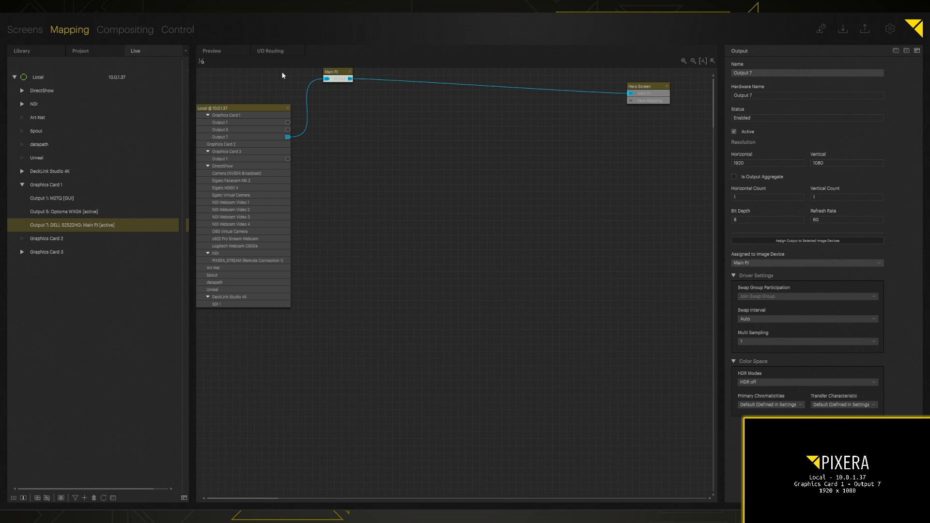
{"action": "left_click_drag", "start_coordinate": [342, 79], "coordinate": [441, 109]}
{"action": "left_click_drag", "start_coordinate": [646, 90], "coordinate": [545, 113]}
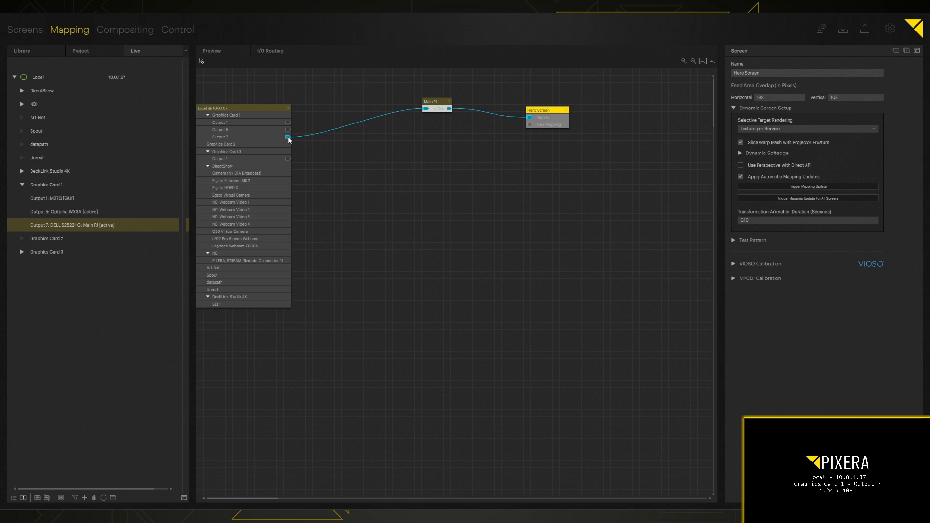
{"action": "left_click_drag", "start_coordinate": [548, 112], "coordinate": [546, 113]}
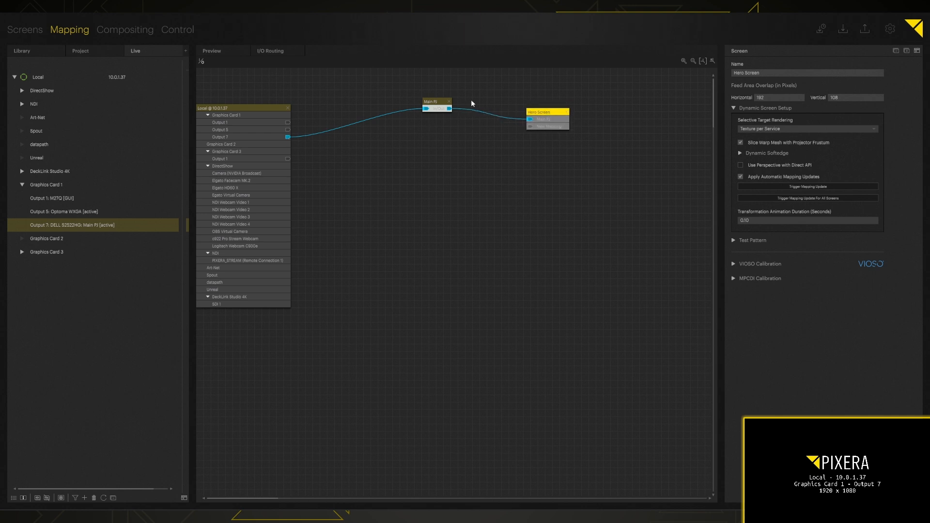
{"action": "left_click_drag", "start_coordinate": [433, 102], "coordinate": [425, 104]}
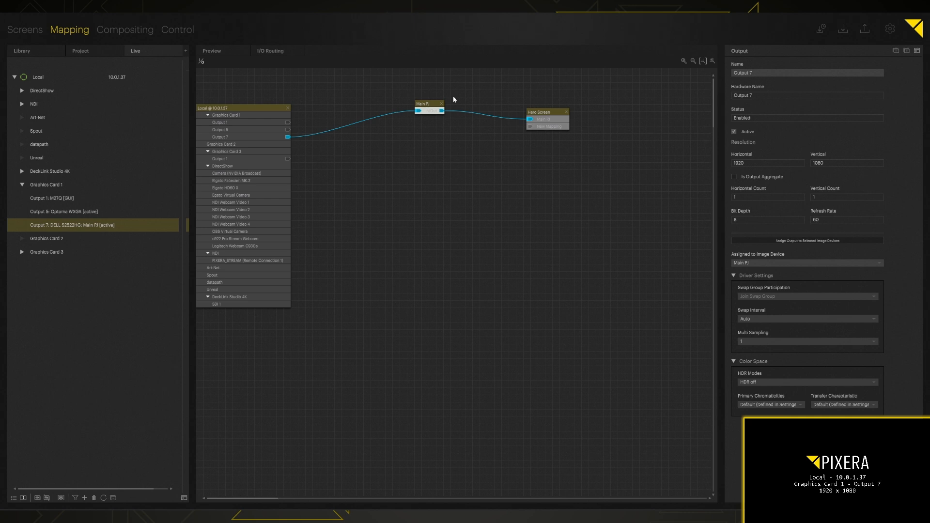
{"action": "left_click", "coordinate": [216, 51]}
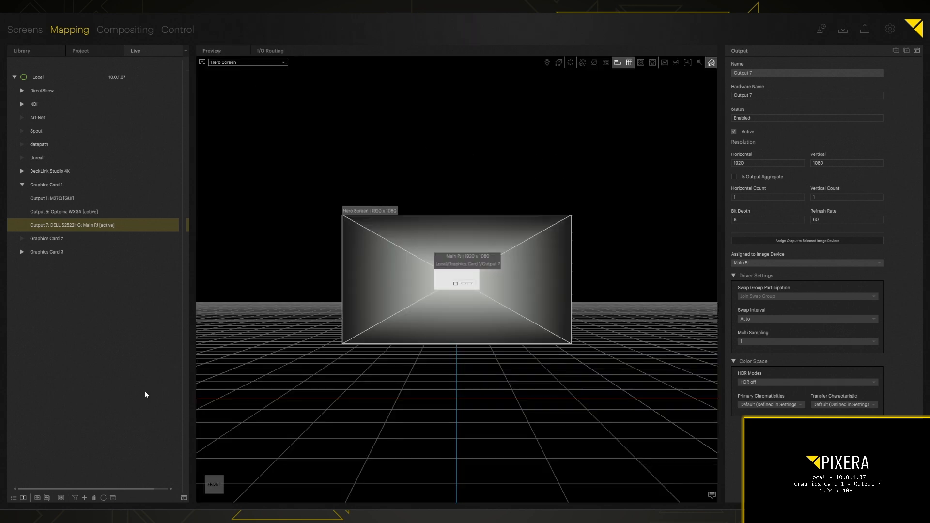
- Turn off output identification, reactivate Output 7 with F5, and show the test pattern on Hero Screen
{"action": "left_click", "coordinate": [24, 498]}
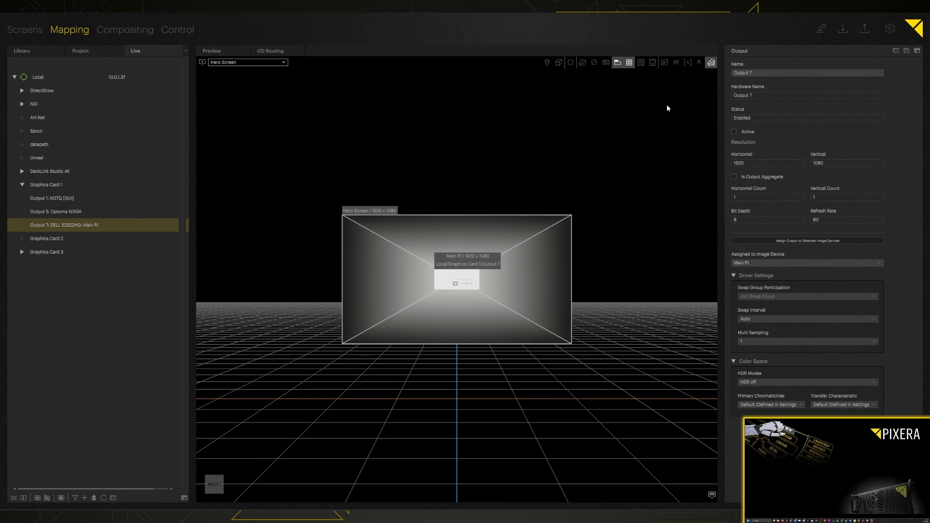
{"action": "key", "text": "F5"}
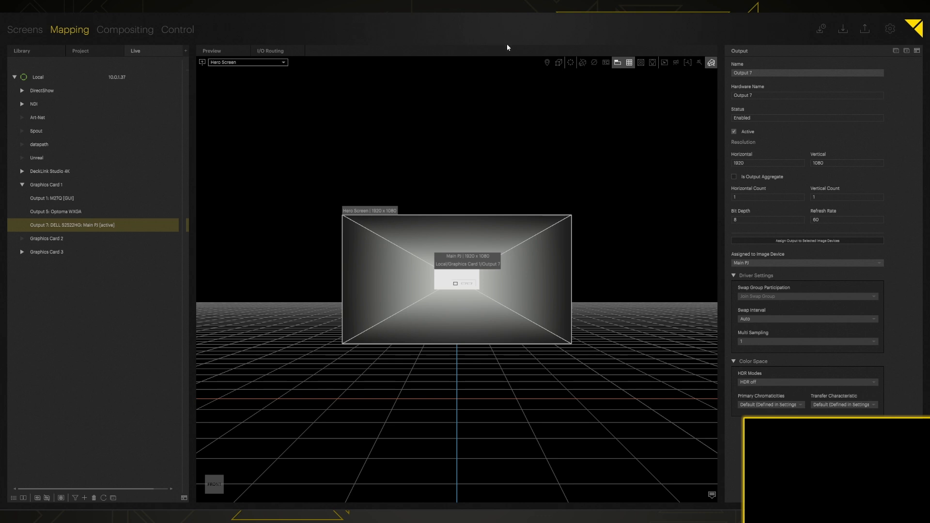
{"action": "left_click", "coordinate": [641, 62]}
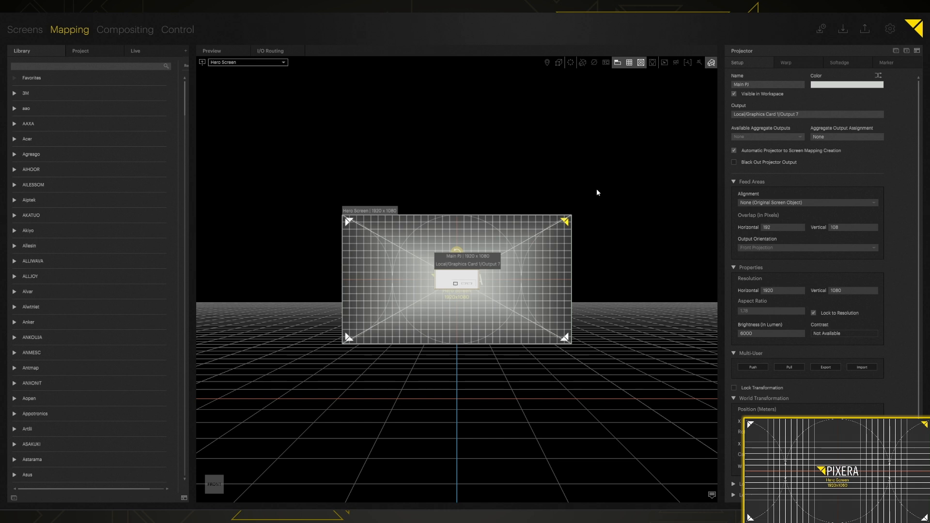
- Set Selection Mode to Projectors and select the Main PJ projector
{"action": "left_click", "coordinate": [710, 63]}
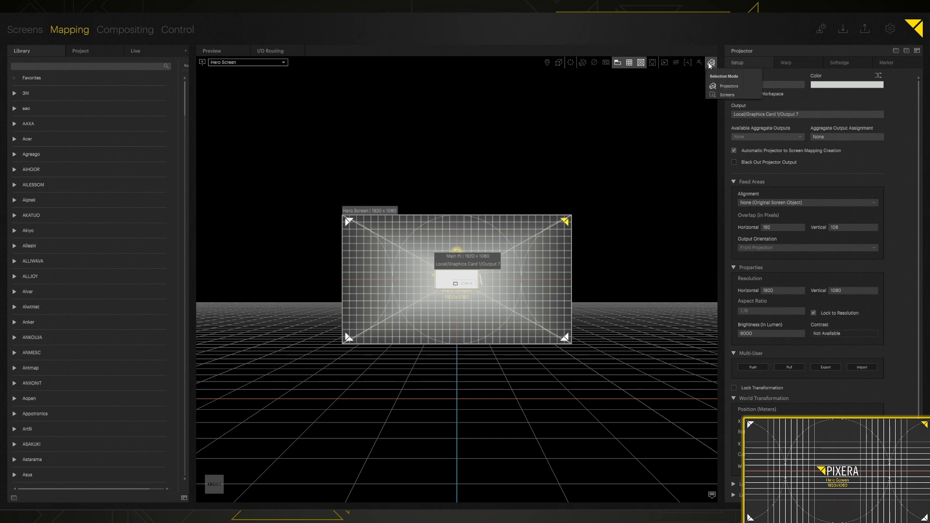
{"action": "left_click", "coordinate": [710, 94]}
{"action": "key", "text": "F4"}
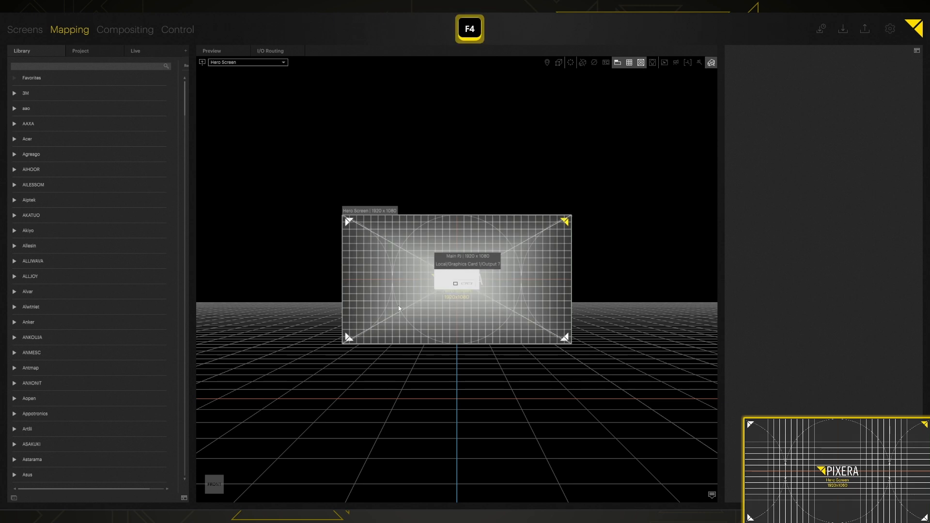
{"action": "left_click", "coordinate": [443, 274]}
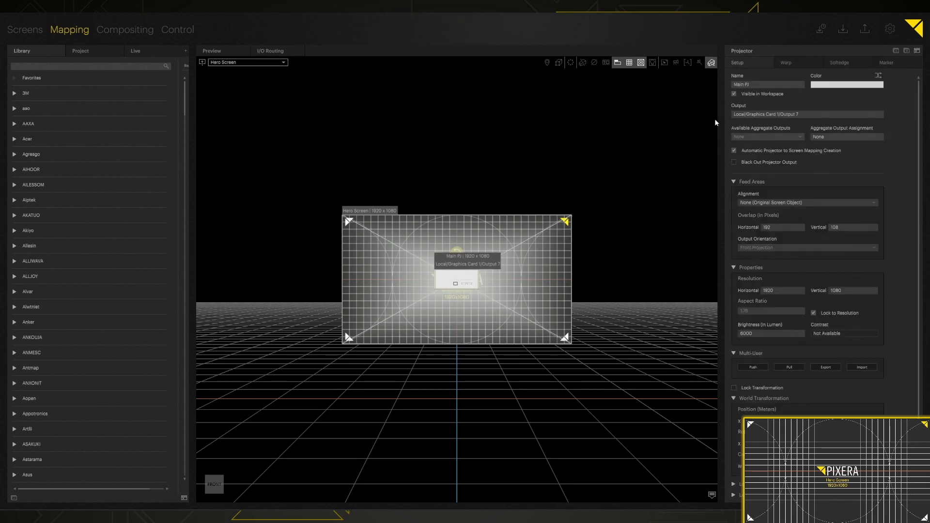
- Open Main PJ's warp settings, widen the panel, and show the warp in the main workspace
{"action": "left_click", "coordinate": [795, 65]}
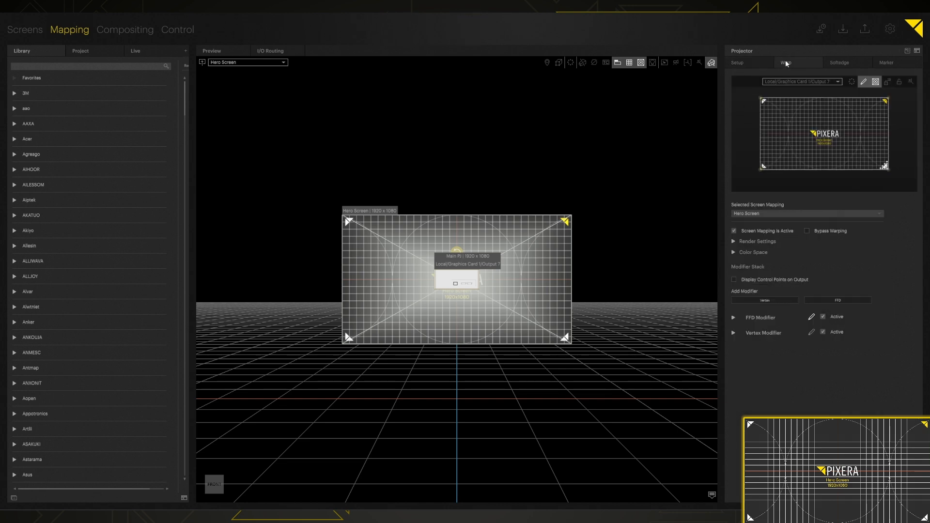
{"action": "left_click_drag", "start_coordinate": [721, 111], "coordinate": [617, 127]}
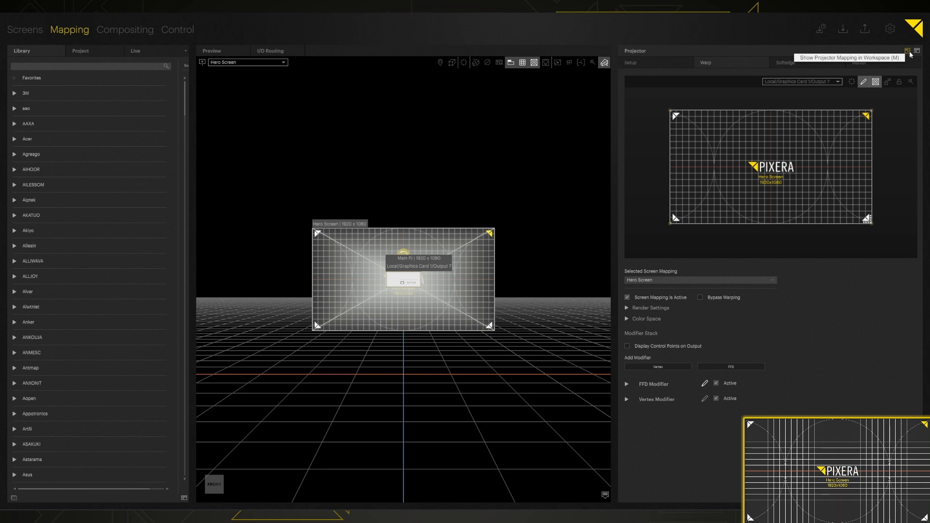
{"action": "key", "text": "m"}
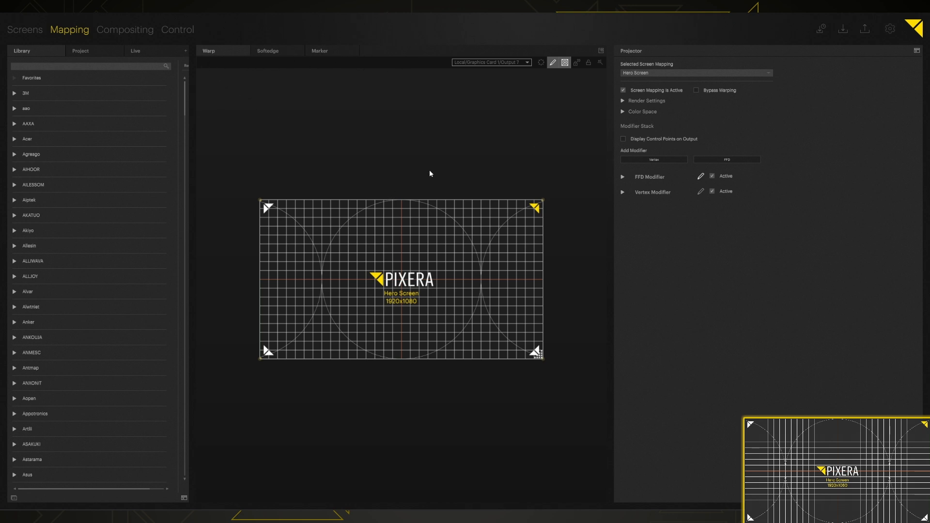
- Bring back the 3D preview of Hero Screen and unlock the warp border transformation
{"action": "key", "text": "m"}
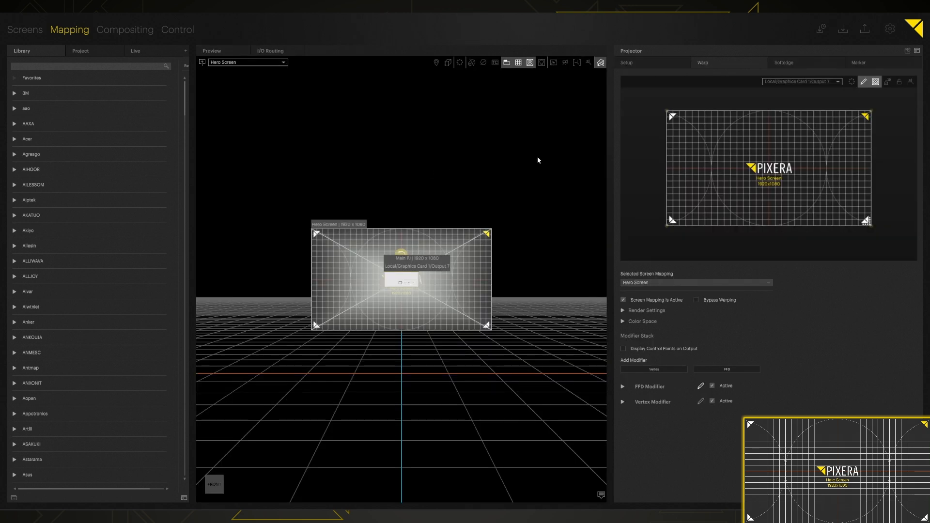
{"action": "left_click", "coordinate": [908, 50]}
{"action": "left_click", "coordinate": [603, 50]}
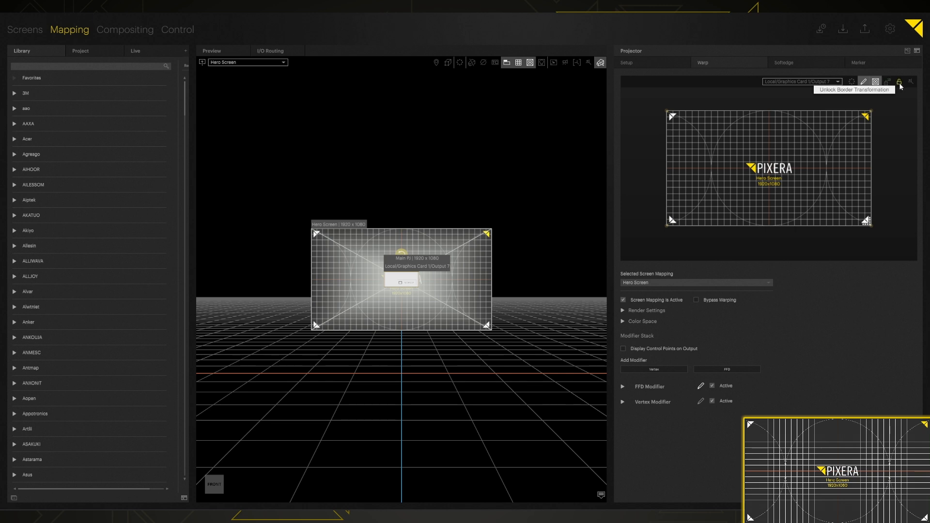
{"action": "left_click", "coordinate": [877, 84]}
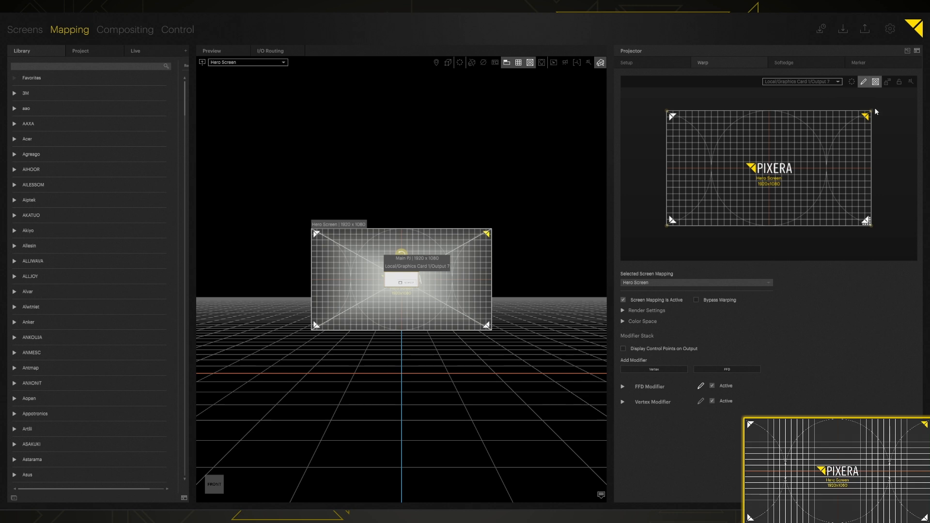
- Turn on warp mesh editing and switch editing to the Vertex Modifier
{"action": "left_click", "coordinate": [864, 82]}
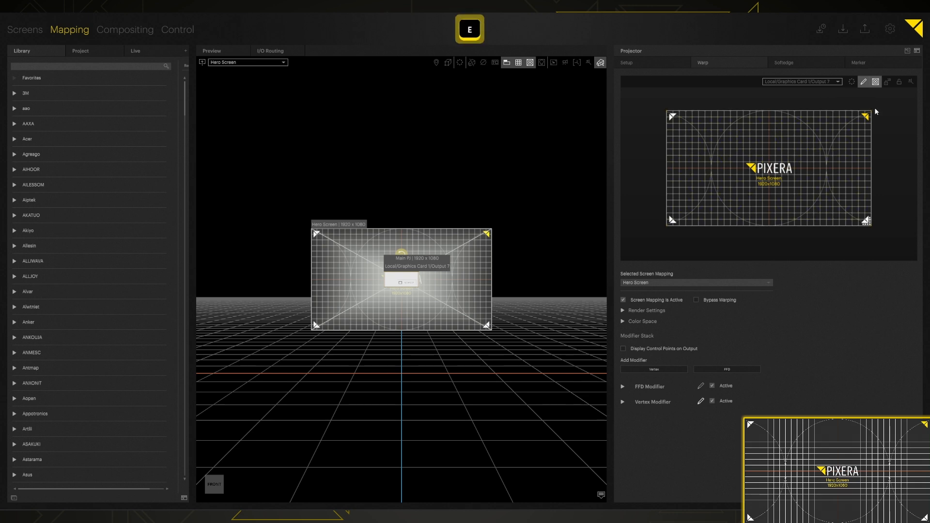
{"action": "left_click", "coordinate": [864, 82]}
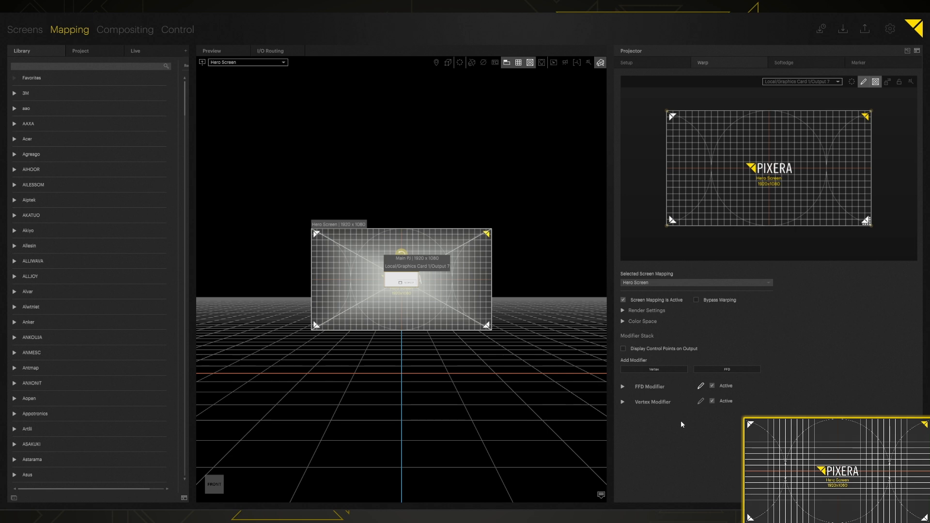
{"action": "key", "text": "e"}
{"action": "key", "text": "e"}
{"action": "key", "text": "e"}
- Drag the top-left and bottom-left warp corners inward to skew the test grid
{"action": "left_click_drag", "start_coordinate": [677, 120], "coordinate": [682, 140]}
{"action": "left_click_drag", "start_coordinate": [668, 226], "coordinate": [674, 213]}
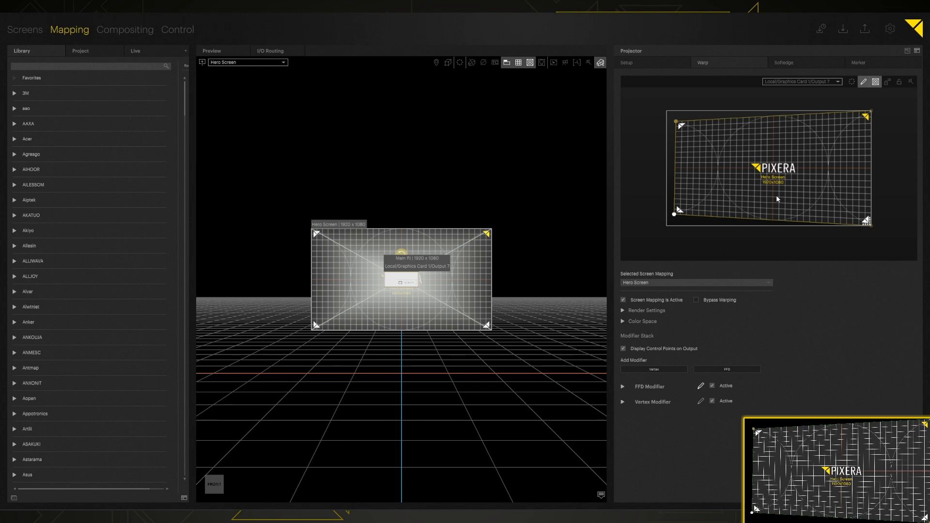
{"action": "mouse_move", "coordinate": [675, 122]}
{"action": "left_mouse_down"}
{"action": "mouse_move", "coordinate": [689, 131]}
{"action": "mouse_move", "coordinate": [684, 126]}
{"action": "left_mouse_up"}
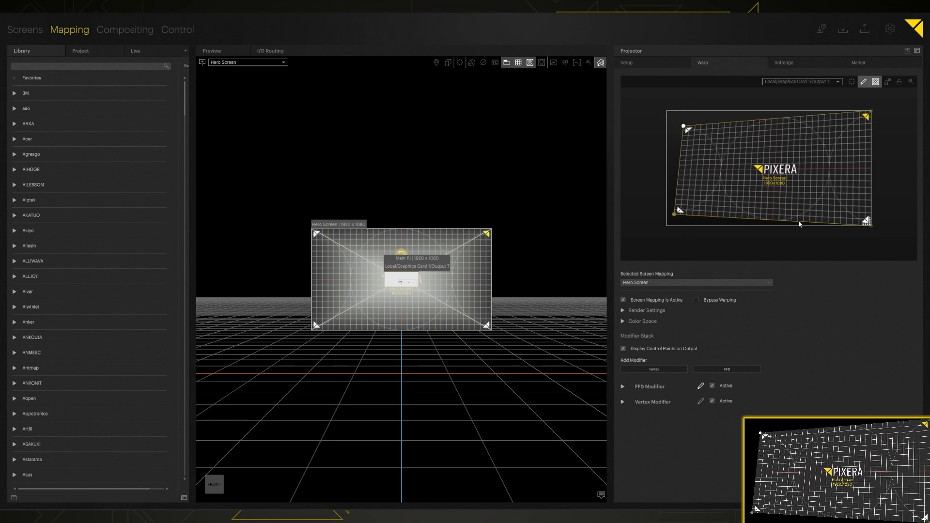
- Cycle through the warp corner points with the Alt+arrow keys
{"action": "key", "text": "alt+Right"}
{"action": "key", "text": "alt+Up"}
{"action": "key", "text": "alt+Left"}
{"action": "key", "text": "alt+Down"}
{"action": "key", "text": "alt+Right"}
{"action": "key", "text": "alt+Up"}
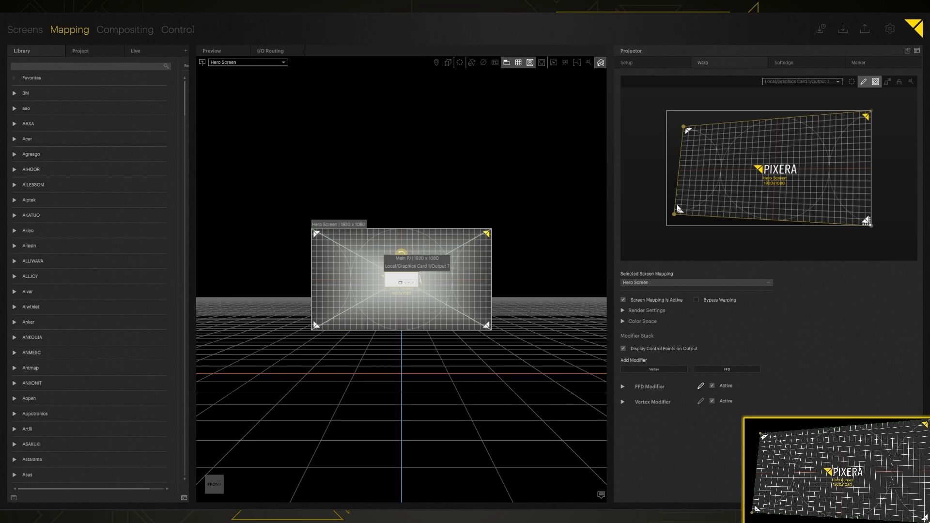
- Select the top-left corner point and nudge it down and back up with the arrow keys
{"action": "key", "text": "ctrl+Up"}
{"action": "key", "text": "ctrl+Left"}
{"action": "key", "text": "Down"}
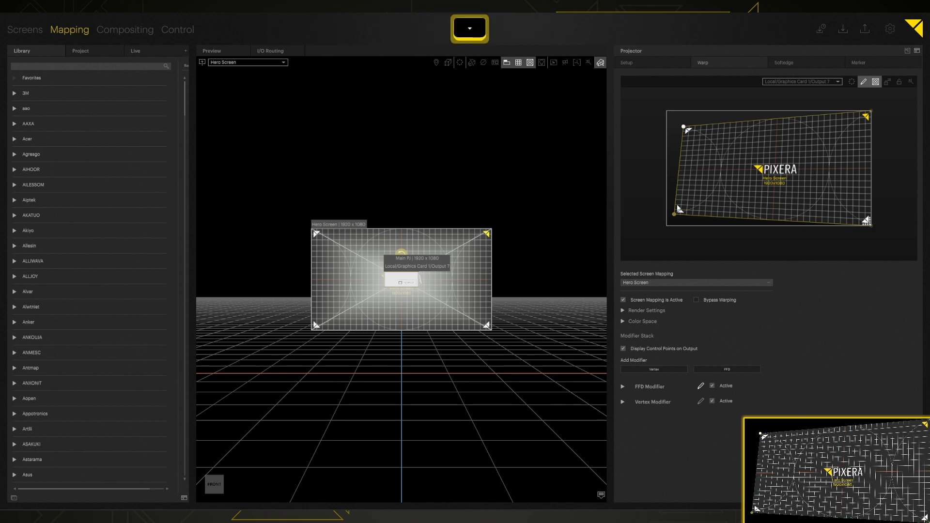
{"action": "key", "text": "Up"}
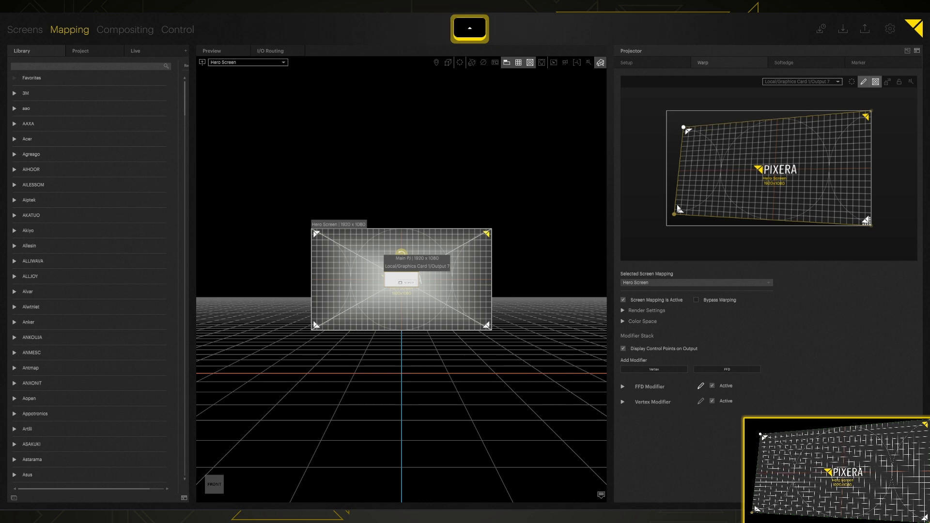
{"action": "key", "text": "shift+Down"}
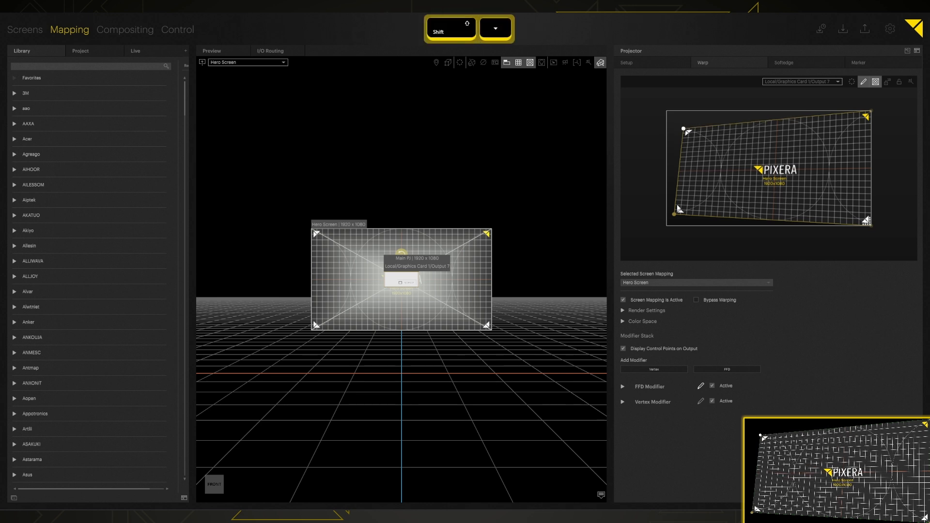
{"action": "key", "text": "shift+Up"}
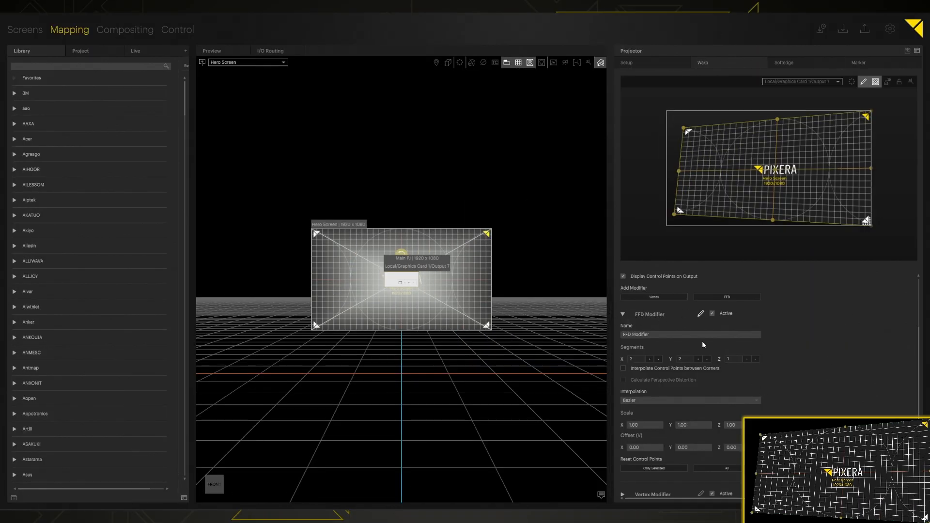
- Try different FFD X and Y segment counts, ending back at a 2 x 2 grid
{"action": "left_click", "coordinate": [623, 314]}
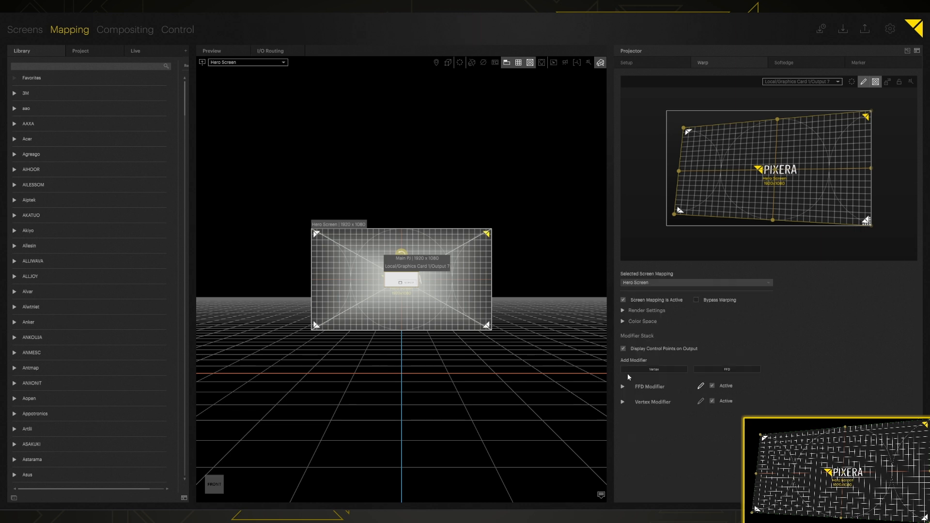
{"action": "left_click", "coordinate": [622, 387]}
{"action": "scroll", "coordinate": [697, 374], "scroll_direction": "down", "scroll_amount": 2}
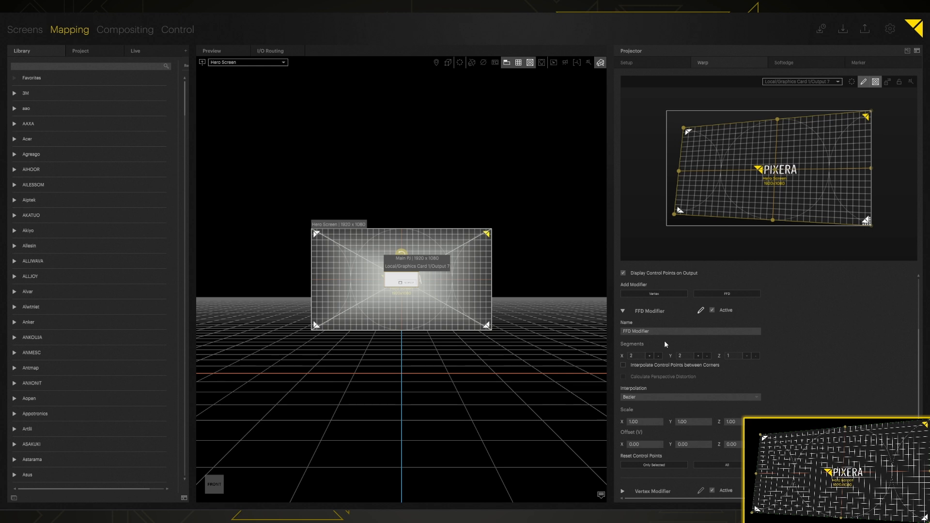
{"action": "left_click", "coordinate": [658, 355]}
{"action": "left_click", "coordinate": [650, 355]}
{"action": "left_click", "coordinate": [707, 356]}
{"action": "left_click", "coordinate": [697, 356]}
{"action": "left_click", "coordinate": [697, 356]}
{"action": "left_click", "coordinate": [698, 356]}
{"action": "left_click", "coordinate": [706, 355]}
{"action": "left_click", "coordinate": [707, 355]}
{"action": "left_click", "coordinate": [649, 356]}
{"action": "left_click", "coordinate": [659, 356]}
{"action": "left_click", "coordinate": [698, 356]}
- Pull the left-side warp points inward, toggling Interpolate Control Points between Corners on and off
{"action": "left_click_drag", "start_coordinate": [684, 128], "coordinate": [731, 142]}
{"action": "left_click_drag", "start_coordinate": [679, 172], "coordinate": [746, 175]}
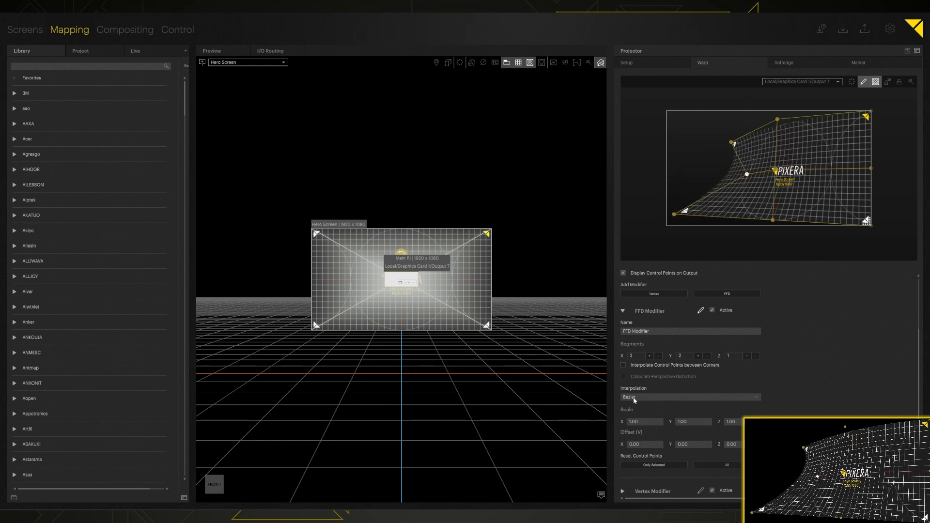
{"action": "left_click", "coordinate": [623, 365]}
{"action": "mouse_move", "coordinate": [674, 216]}
{"action": "left_mouse_down"}
{"action": "mouse_move", "coordinate": [680, 176]}
{"action": "mouse_move", "coordinate": [679, 207]}
{"action": "mouse_move", "coordinate": [675, 199]}
{"action": "left_mouse_up"}
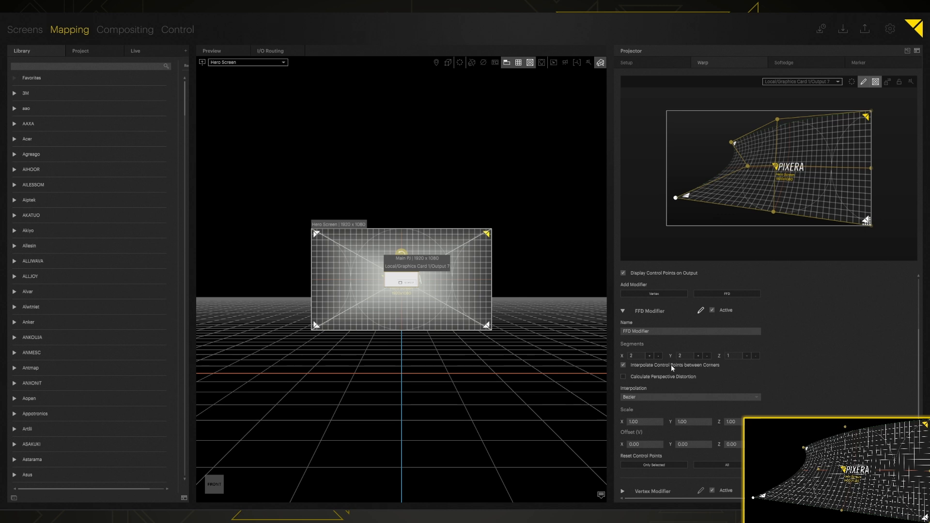
{"action": "left_click", "coordinate": [657, 365]}
{"action": "left_click", "coordinate": [652, 397]}
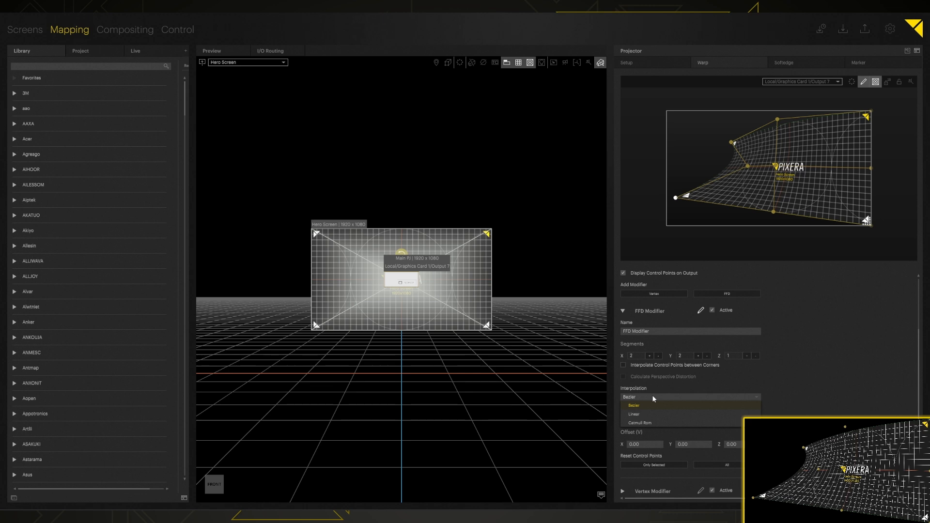
- Switch FFD interpolation to Catmull Rom, then Linear, and reposition the left and upper-left warp points
{"action": "left_click", "coordinate": [664, 424]}
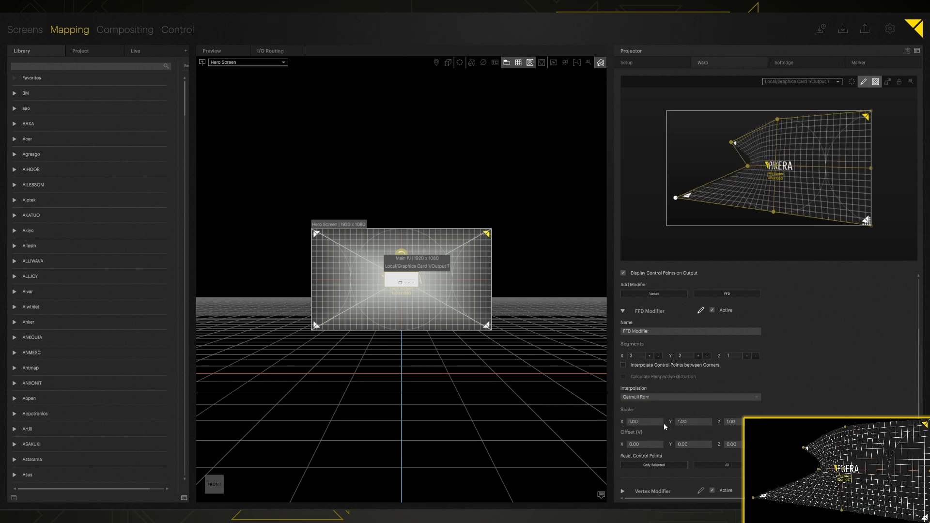
{"action": "left_click", "coordinate": [644, 398]}
{"action": "left_click", "coordinate": [642, 414]}
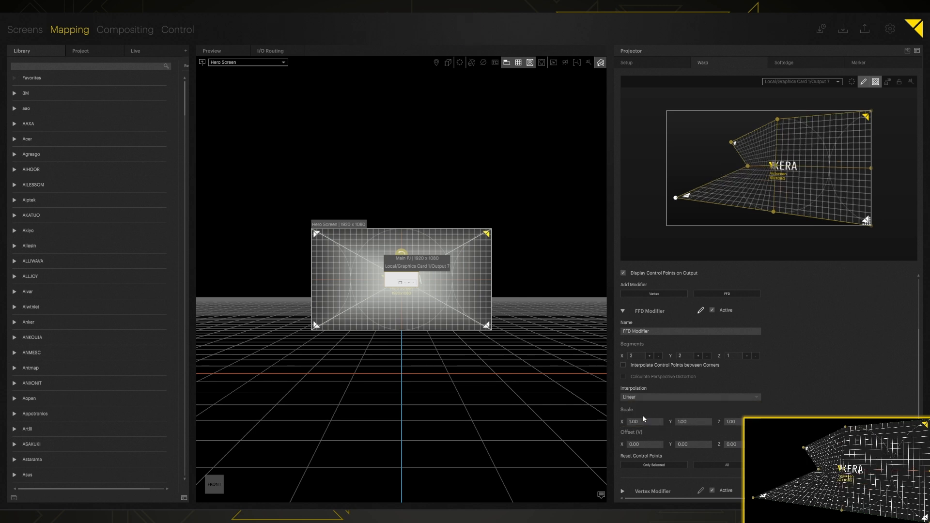
{"action": "left_click_drag", "start_coordinate": [748, 166], "coordinate": [691, 170]}
{"action": "mouse_move", "coordinate": [775, 166]}
{"action": "left_mouse_down"}
{"action": "mouse_move", "coordinate": [746, 171]}
{"action": "mouse_move", "coordinate": [778, 172]}
{"action": "left_mouse_up"}
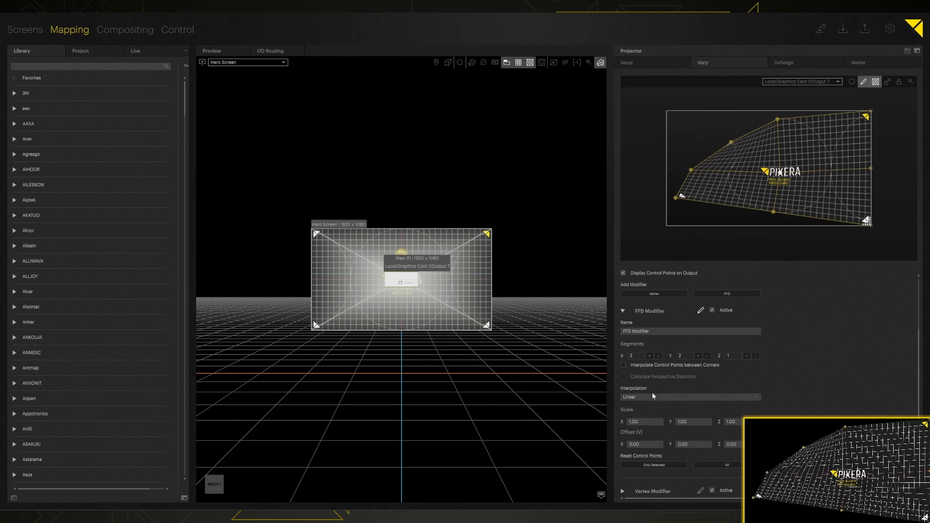
{"action": "left_click_drag", "start_coordinate": [731, 142], "coordinate": [697, 122]}
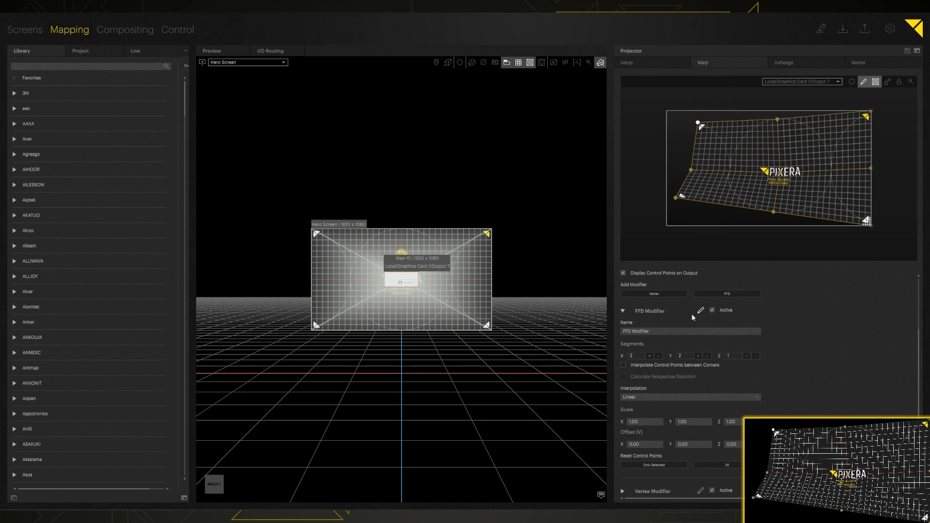
- Return interpolation to Bezier and curve the mesh's left edge inward
{"action": "left_click", "coordinate": [637, 398]}
{"action": "left_click", "coordinate": [635, 407]}
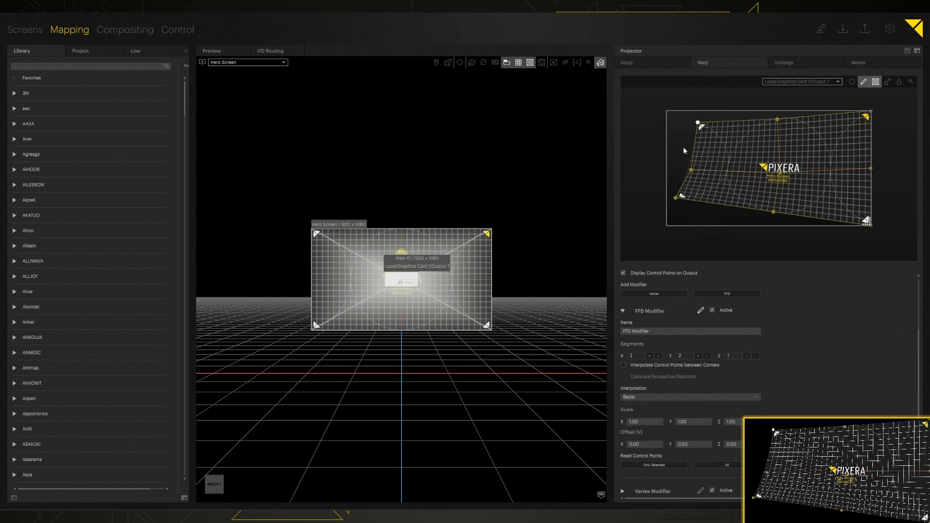
{"action": "mouse_move", "coordinate": [691, 169]}
{"action": "left_mouse_down"}
{"action": "mouse_move", "coordinate": [746, 162]}
{"action": "mouse_move", "coordinate": [703, 163]}
{"action": "left_mouse_up"}
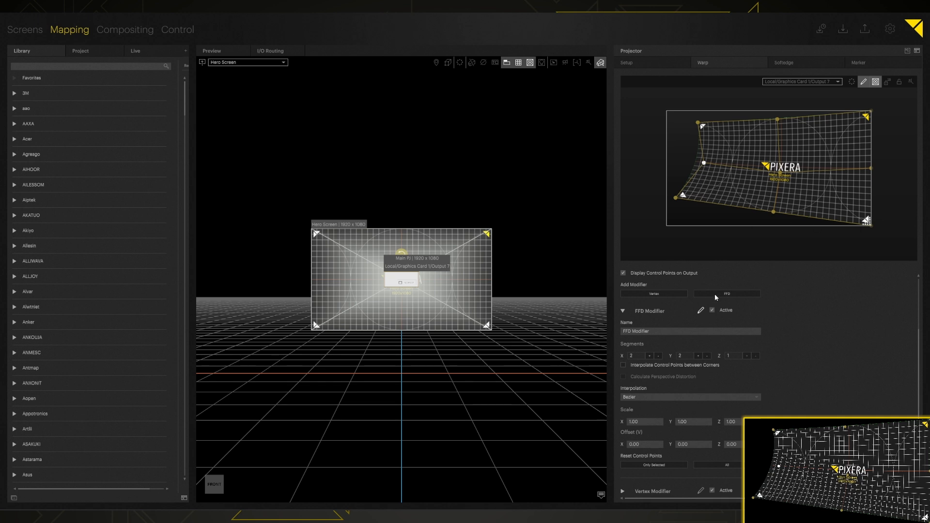
- Adjust FFD Modifier 2's Scale values for height and width and shrink its control frame
{"action": "left_click", "coordinate": [623, 310]}
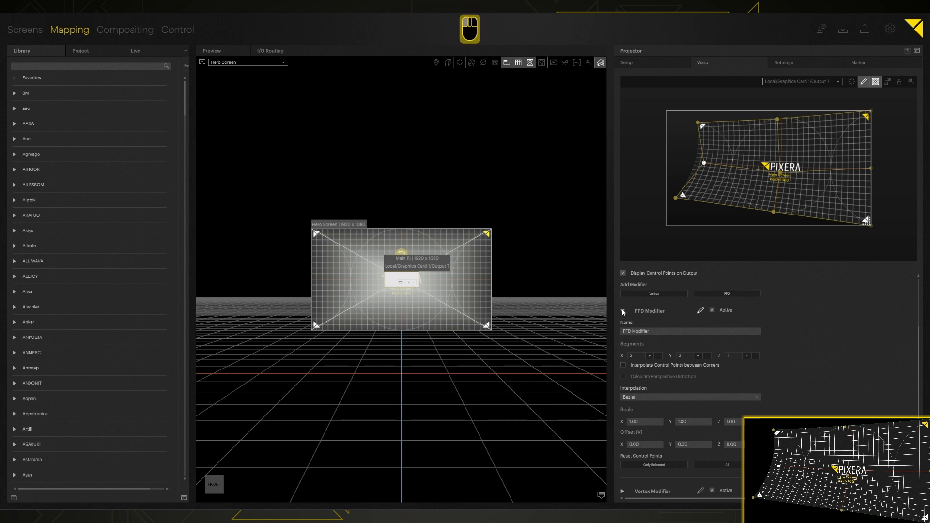
{"action": "left_click", "coordinate": [698, 416]}
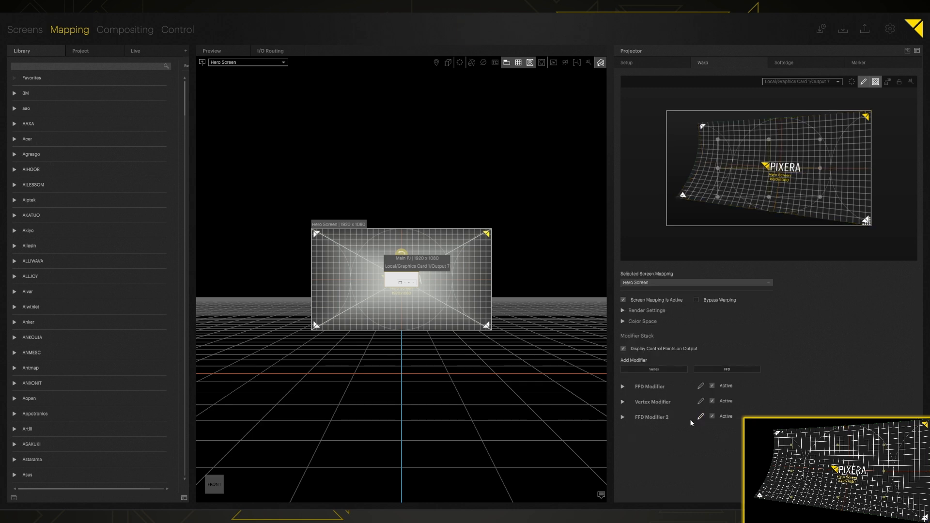
{"action": "left_click", "coordinate": [622, 417]}
{"action": "scroll", "coordinate": [622, 417], "scroll_direction": "down", "scroll_amount": 3}
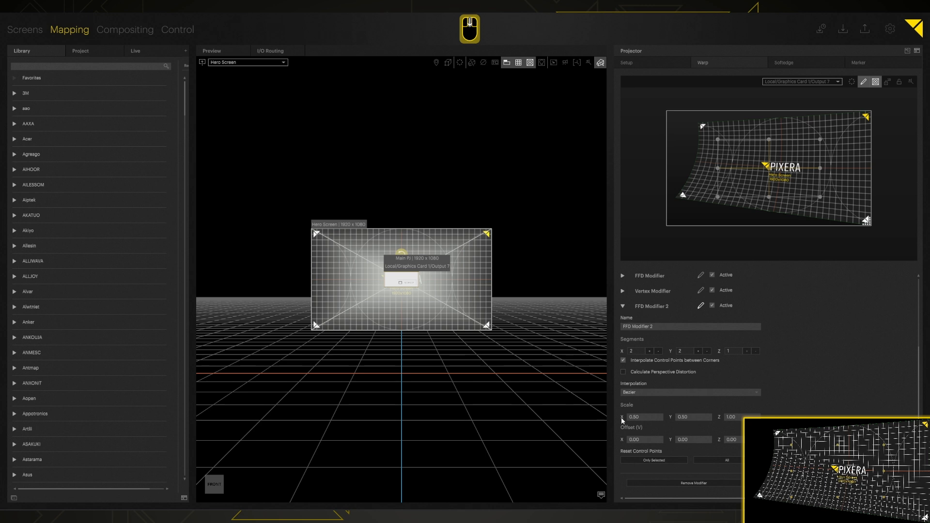
{"action": "mouse_move", "coordinate": [643, 417]}
{"action": "left_mouse_down"}
{"action": "mouse_move", "coordinate": [648, 428]}
{"action": "mouse_move", "coordinate": [690, 420]}
{"action": "mouse_move", "coordinate": [690, 430]}
{"action": "mouse_move", "coordinate": [649, 419]}
{"action": "left_mouse_up"}
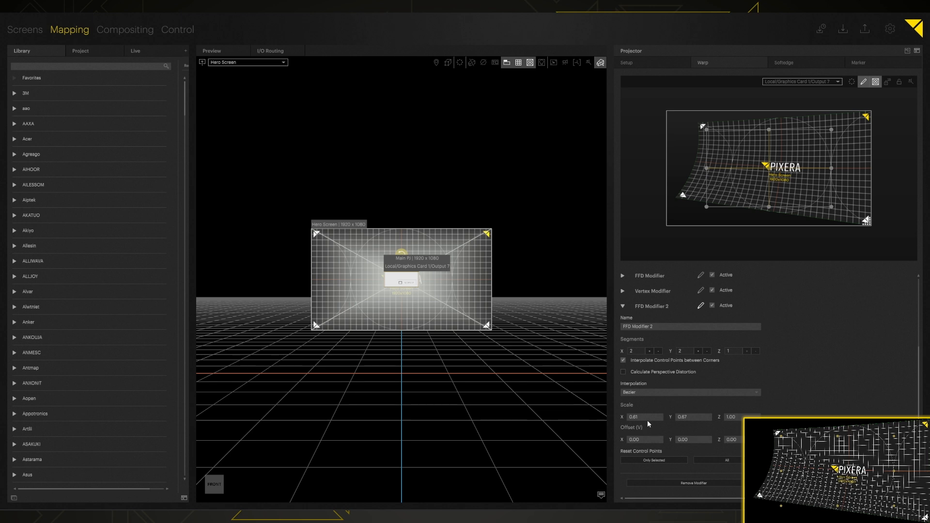
{"action": "left_click_drag", "start_coordinate": [705, 418], "coordinate": [687, 387]}
{"action": "left_click_drag", "start_coordinate": [641, 416], "coordinate": [644, 374]}
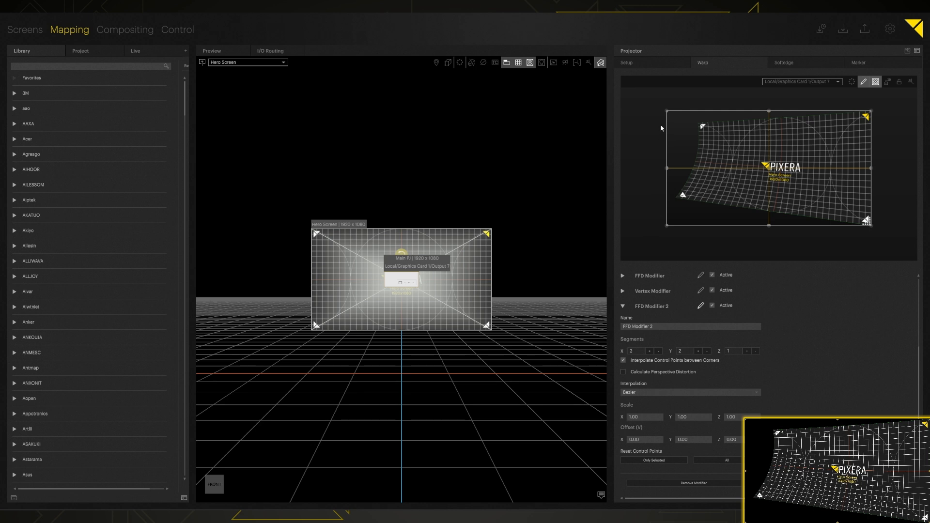
{"action": "left_click", "coordinate": [672, 170]}
{"action": "left_click_drag", "start_coordinate": [652, 413], "coordinate": [688, 425]}
- Move FFD Modifier 2's centre point and Offset, reset all its points, then remove it
{"action": "left_click", "coordinate": [709, 205]}
{"action": "left_click", "coordinate": [769, 210]}
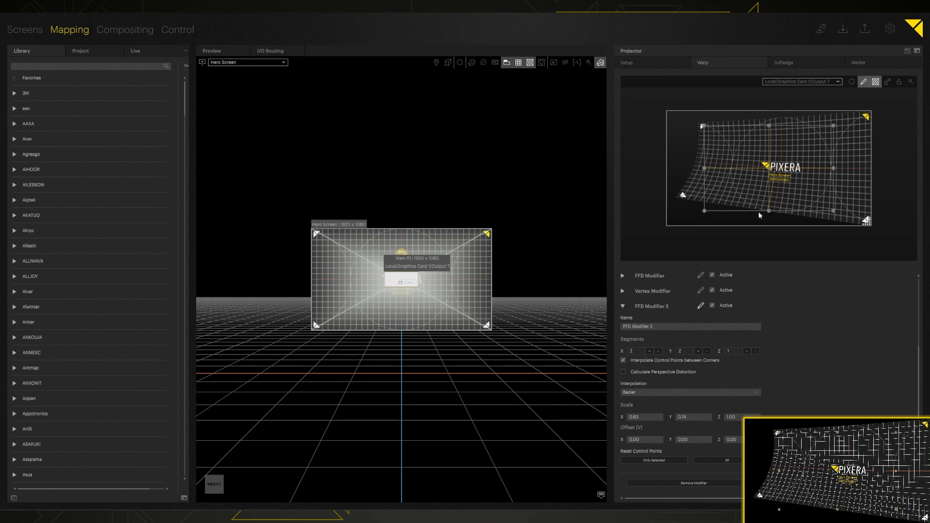
{"action": "left_click_drag", "start_coordinate": [770, 169], "coordinate": [731, 173]}
{"action": "left_click_drag", "start_coordinate": [648, 438], "coordinate": [690, 470]}
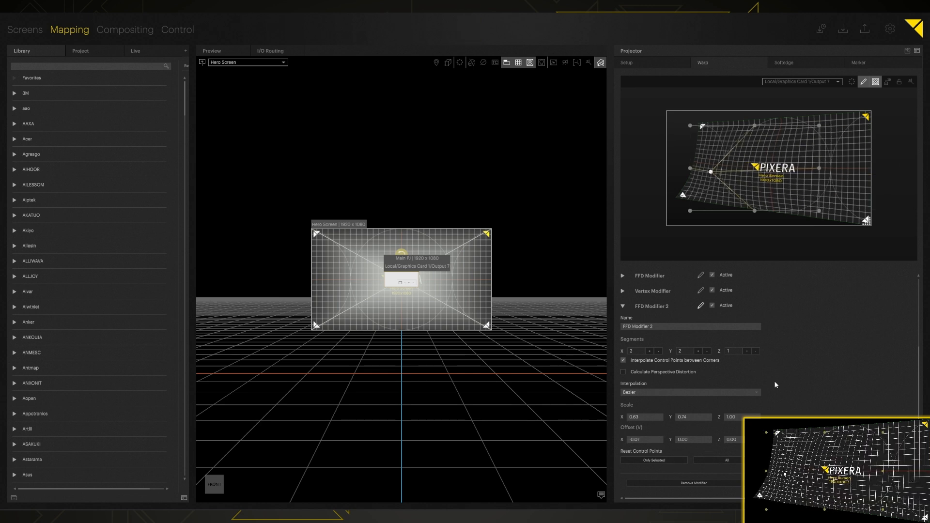
{"action": "left_click", "coordinate": [700, 459]}
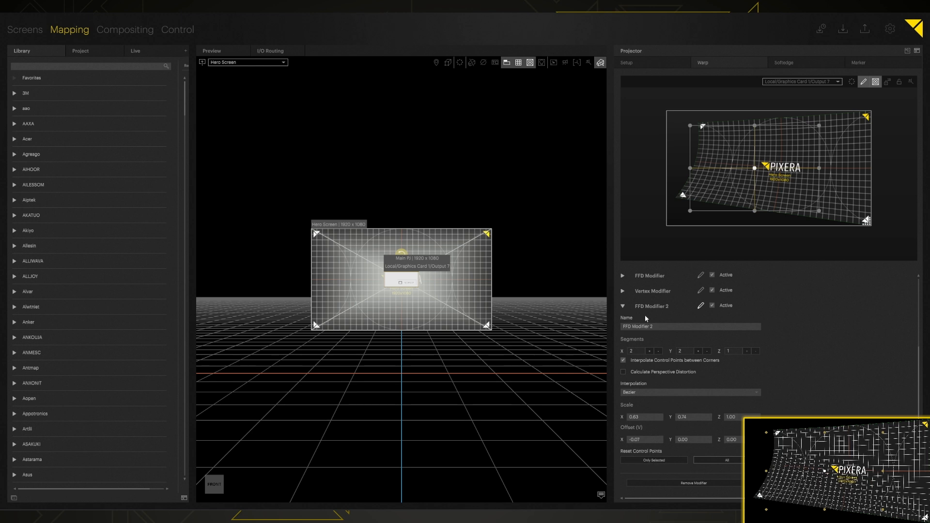
{"action": "left_click", "coordinate": [686, 483]}
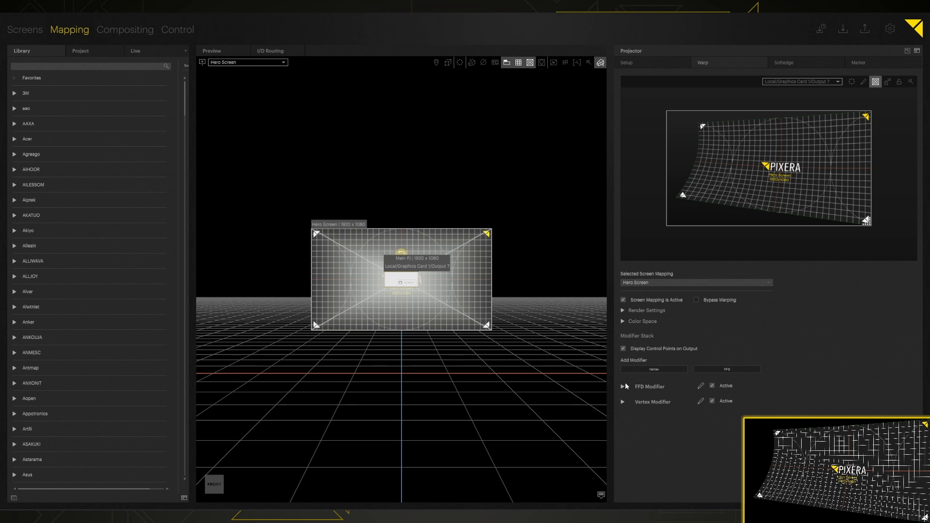
- Edit the Vertex Modifier's points, select one near the top, and expand the FFD Modifier settings
{"action": "left_click", "coordinate": [625, 404]}
{"action": "left_click", "coordinate": [623, 402]}
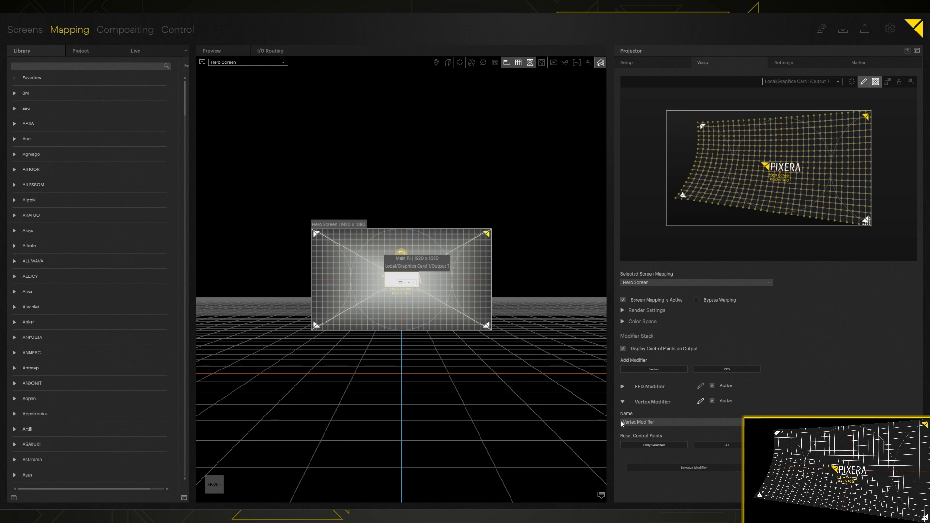
{"action": "left_click", "coordinate": [765, 135]}
{"action": "left_click", "coordinate": [623, 387]}
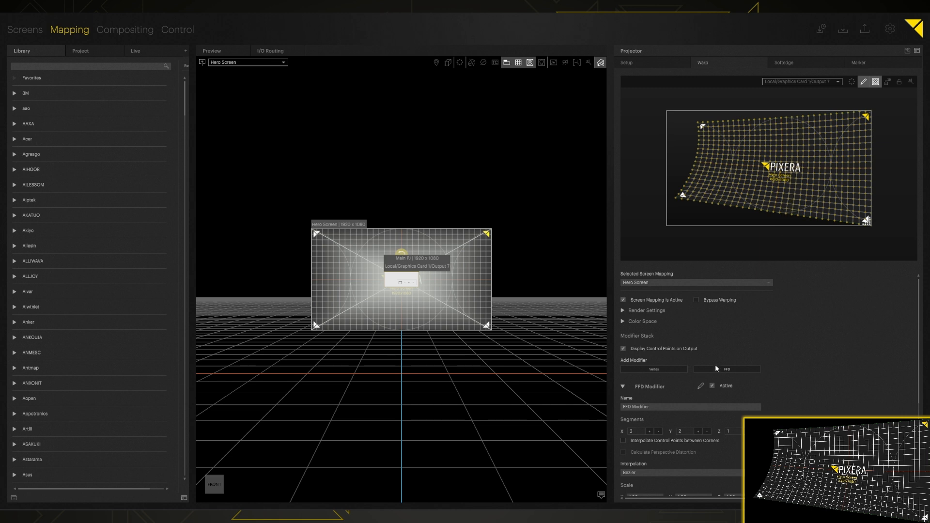
{"action": "scroll", "coordinate": [626, 414], "scroll_direction": "down", "scroll_amount": 2}
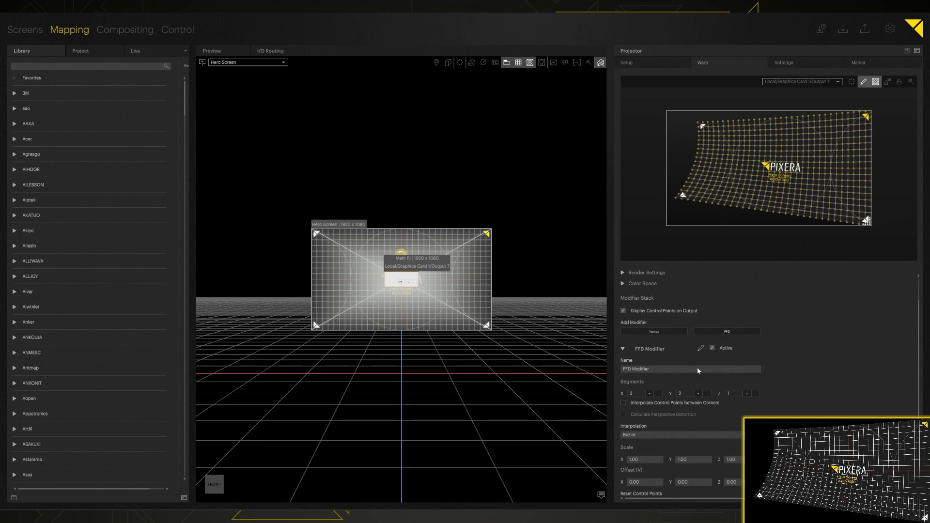
{"action": "scroll", "coordinate": [710, 362], "scroll_direction": "up", "scroll_amount": 2}
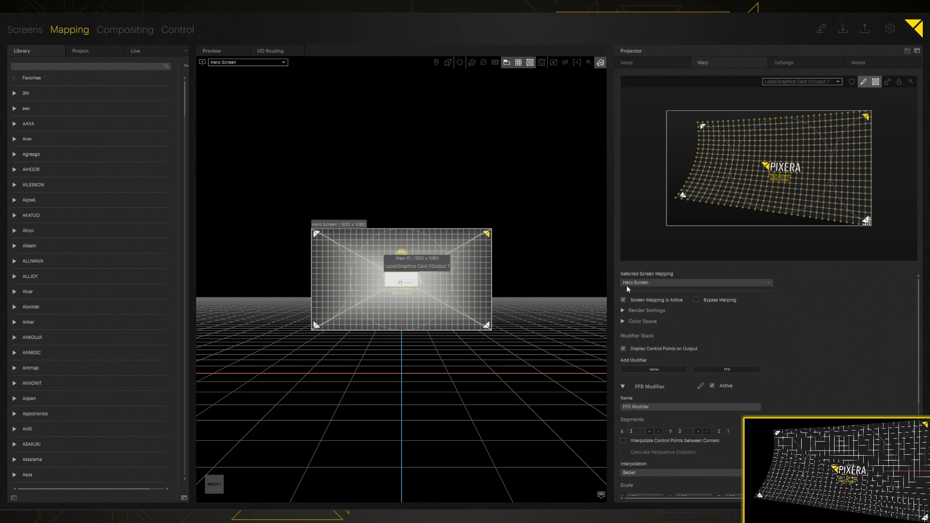
- Bypass warping briefly to compare, re-enable it, and show the projector's Softedge settings
{"action": "left_click", "coordinate": [697, 300]}
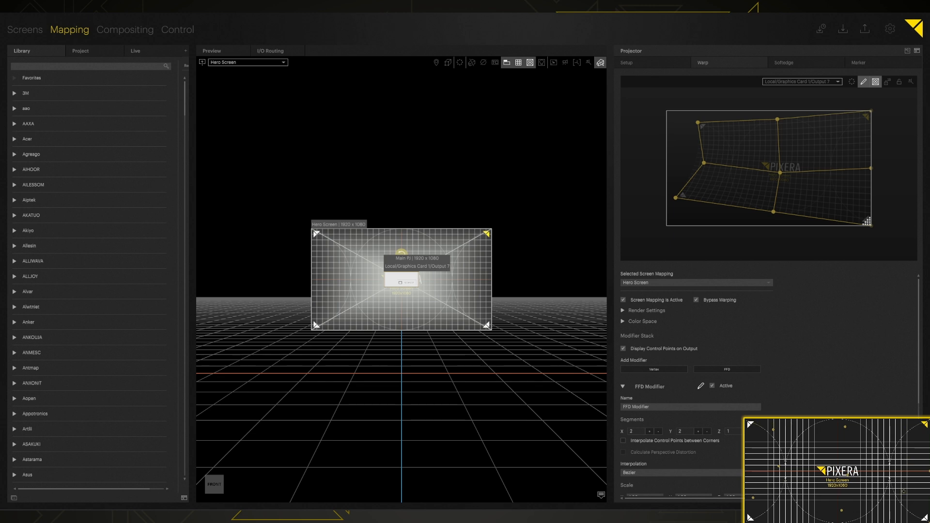
{"action": "left_click", "coordinate": [695, 300]}
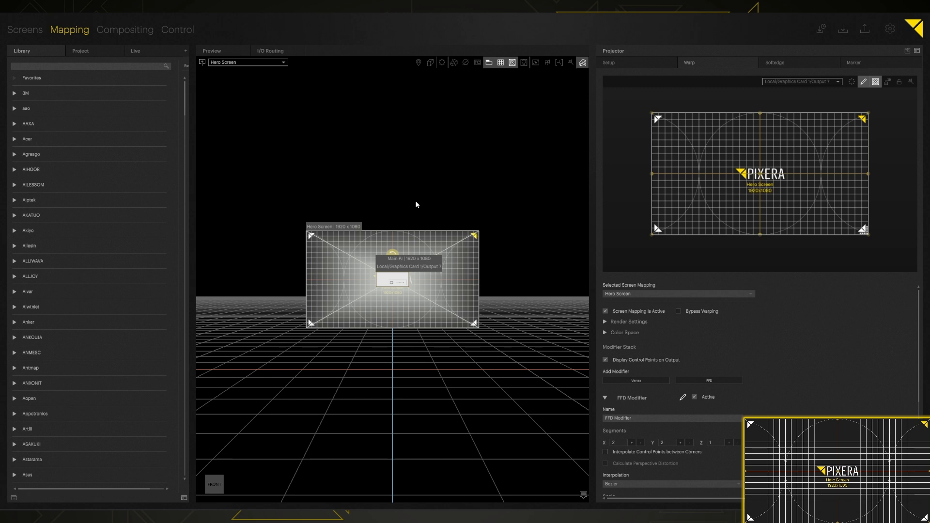
{"action": "left_click", "coordinate": [779, 62]}
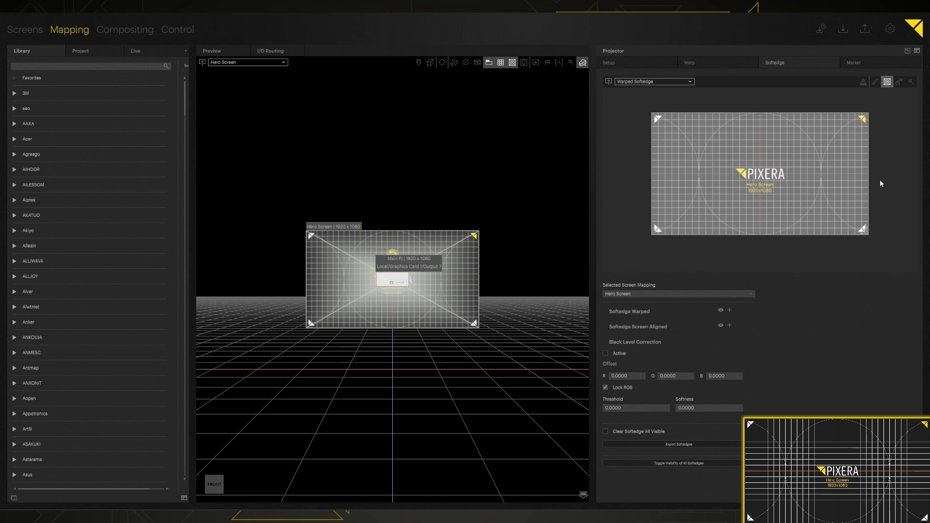
- Add a new Softedge Warped element to the Hero Screen
{"action": "left_click", "coordinate": [729, 311]}
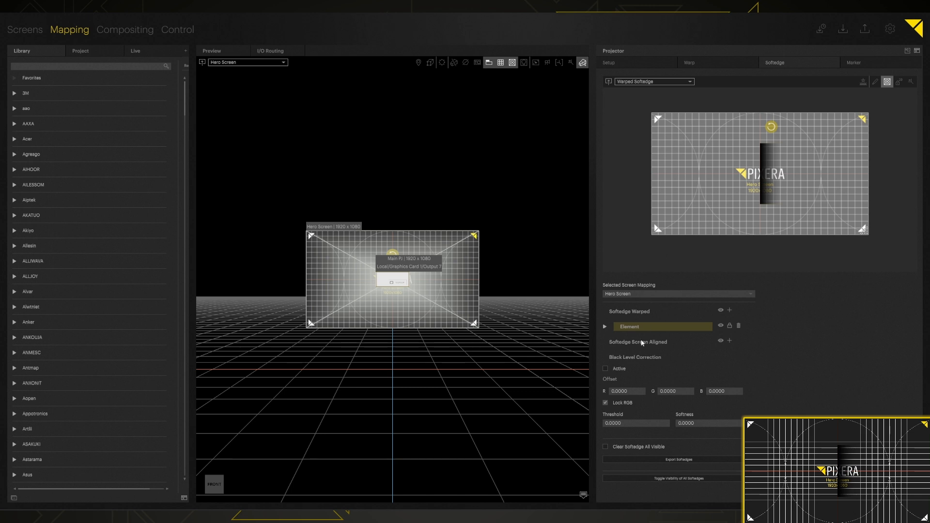
- Pull all four warp corners inward into a symmetric ellipse, then shift the softedge strip left
{"action": "left_click", "coordinate": [706, 64]}
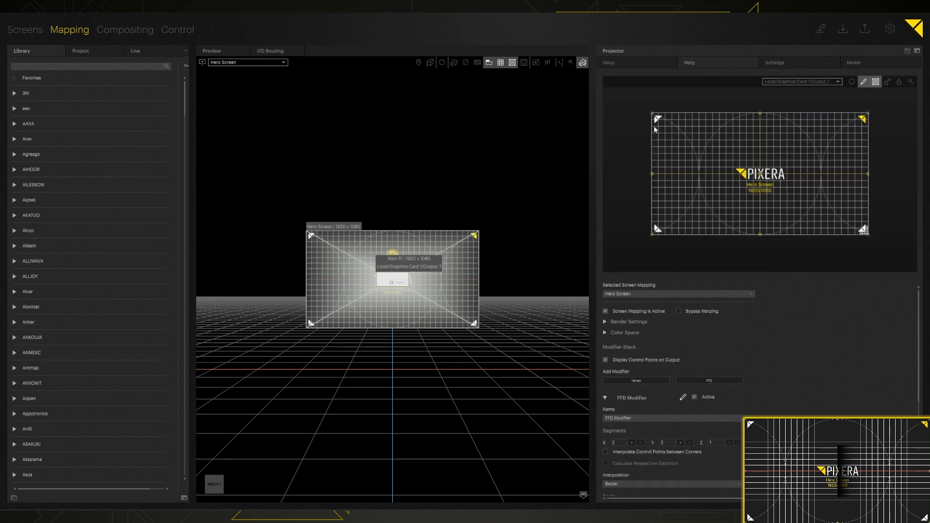
{"action": "left_click_drag", "start_coordinate": [652, 114], "coordinate": [699, 148]}
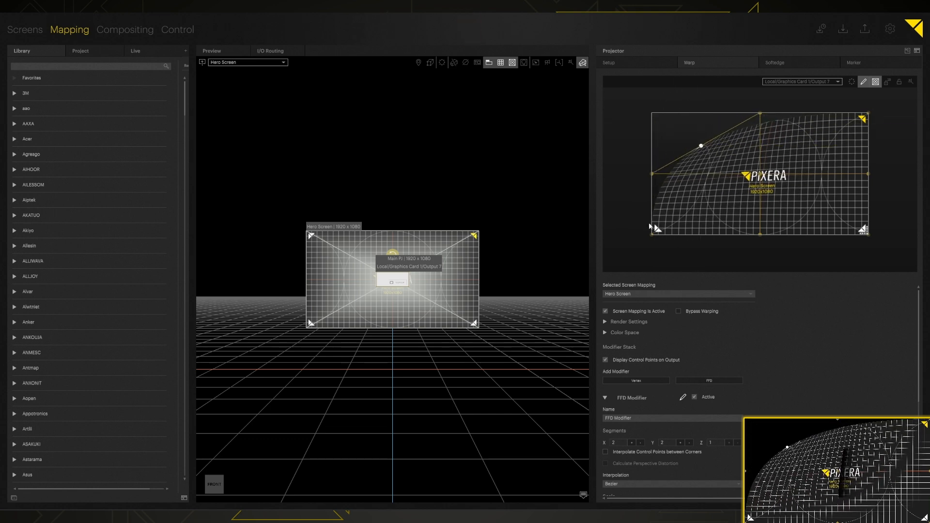
{"action": "left_click_drag", "start_coordinate": [652, 236], "coordinate": [705, 209]}
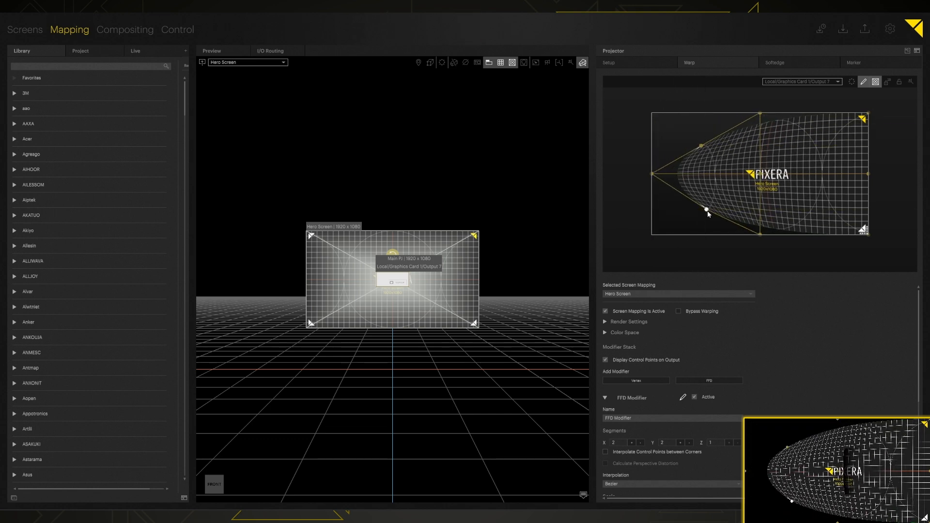
{"action": "left_click_drag", "start_coordinate": [867, 114], "coordinate": [810, 132]}
{"action": "left_click_drag", "start_coordinate": [870, 233], "coordinate": [817, 215]}
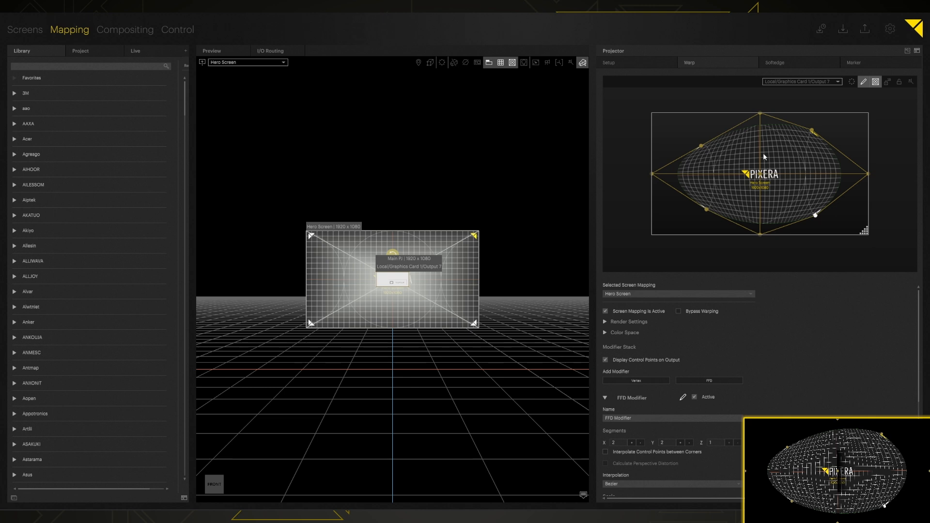
{"action": "left_click", "coordinate": [772, 64]}
{"action": "left_click_drag", "start_coordinate": [767, 175], "coordinate": [750, 163]}
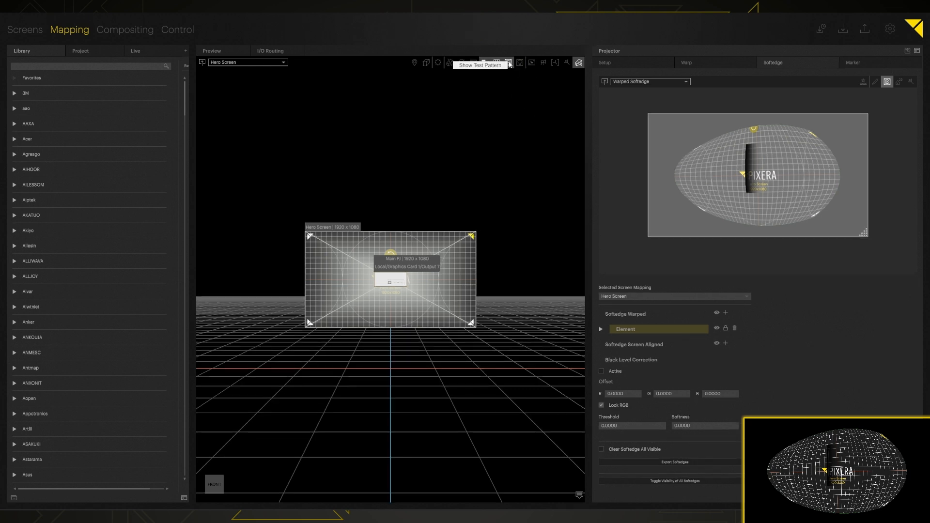
- Turn off the test pattern, reposition the softedge, and change the Element shape from Mask to Image
{"action": "left_click", "coordinate": [508, 62]}
{"action": "left_click_drag", "start_coordinate": [751, 164], "coordinate": [765, 194]}
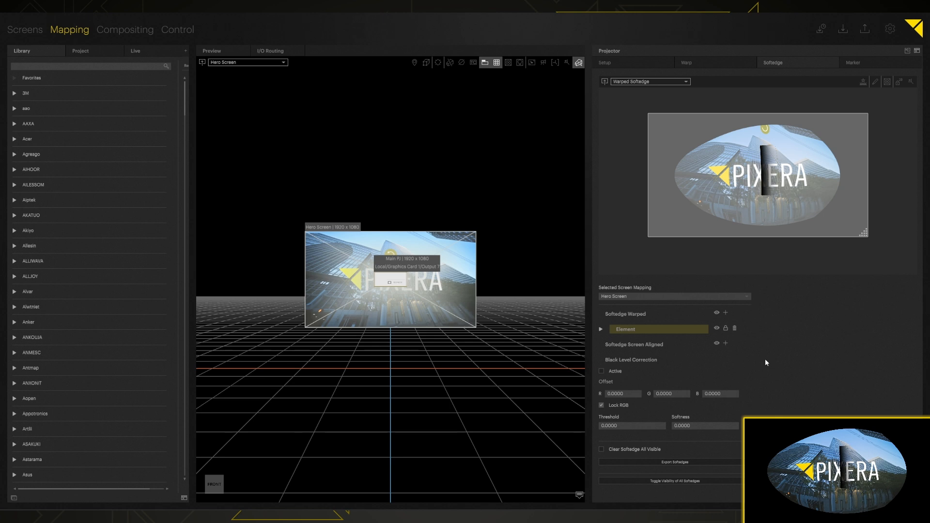
{"action": "left_click", "coordinate": [600, 329]}
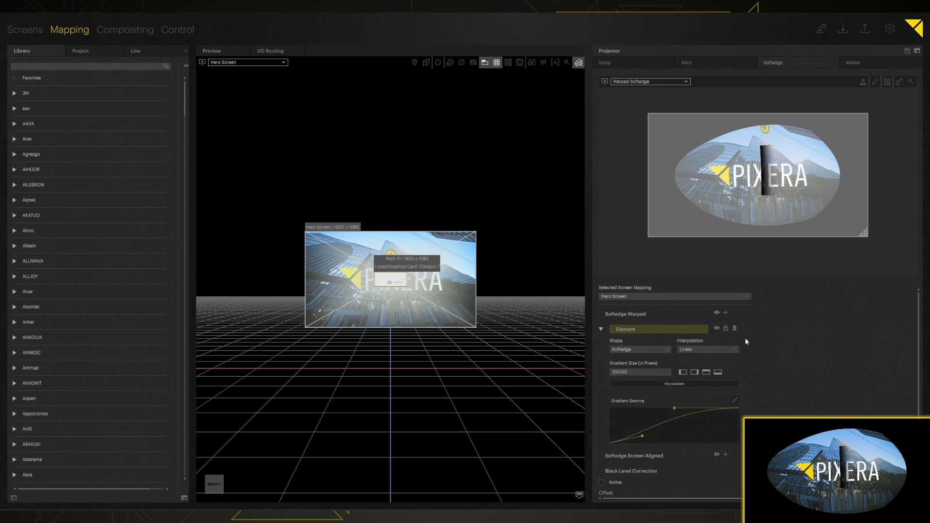
{"action": "left_click", "coordinate": [638, 348]}
{"action": "left_click", "coordinate": [628, 367]}
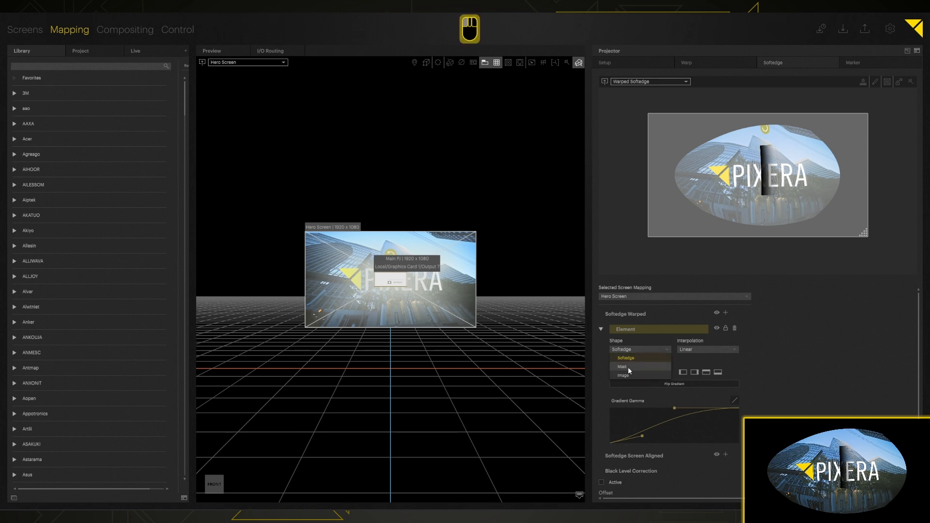
{"action": "left_click_drag", "start_coordinate": [774, 182], "coordinate": [740, 202]}
{"action": "left_click", "coordinate": [632, 349]}
{"action": "left_click", "coordinate": [626, 374]}
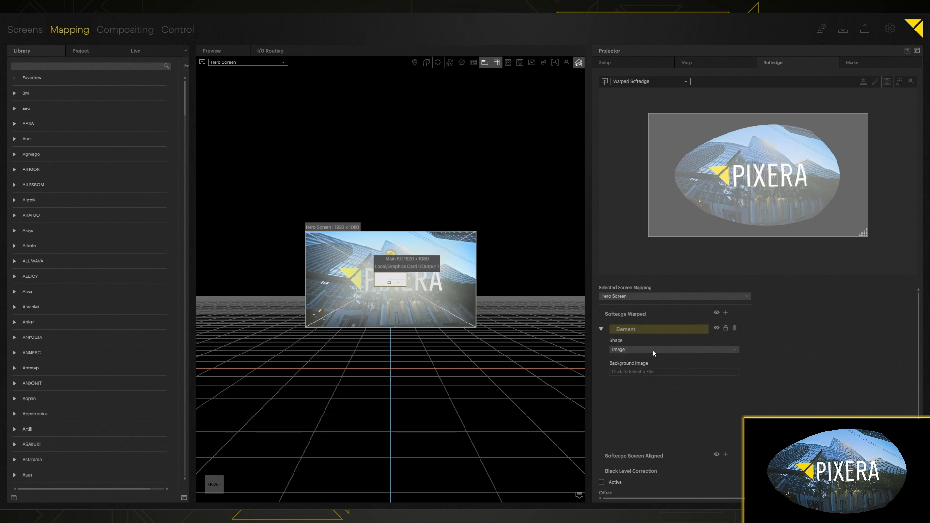
- Load the Mask_Transparency PNG from D:\Content\Content\Masks\MultiShape as the Element's background image
{"action": "left_click", "coordinate": [639, 372]}
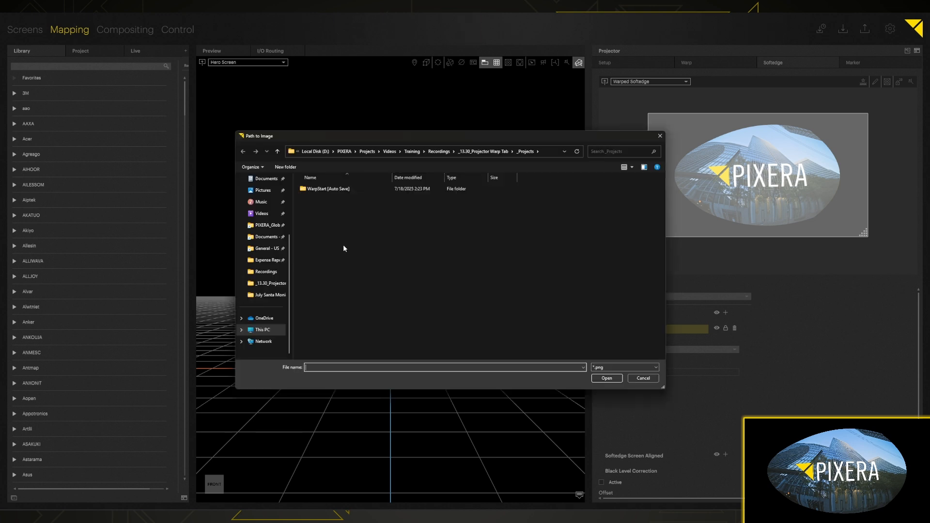
{"action": "double_click", "coordinate": [426, 193]}
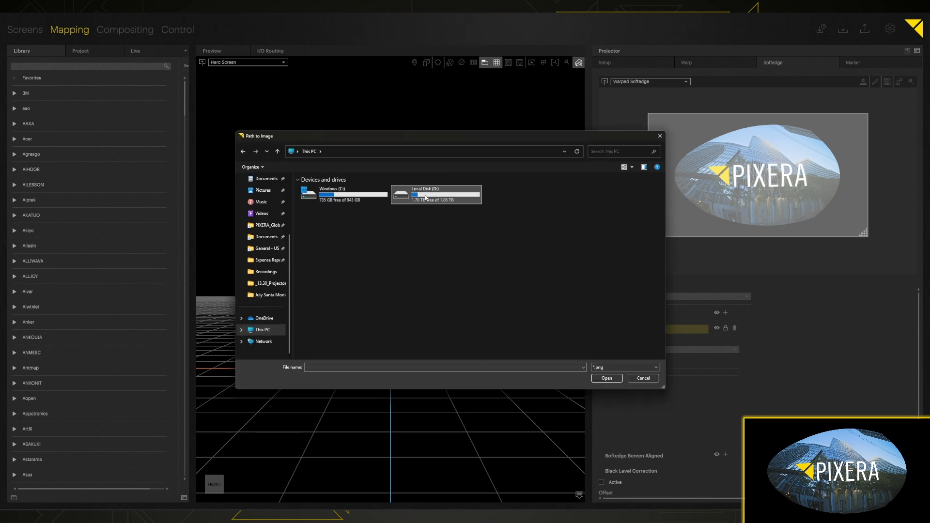
{"action": "double_click", "coordinate": [322, 191]}
{"action": "double_click", "coordinate": [332, 191]}
{"action": "key", "text": "alt+Left"}
{"action": "double_click", "coordinate": [312, 202]}
{"action": "left_click", "coordinate": [311, 219]}
{"action": "double_click", "coordinate": [312, 220]}
{"action": "double_click", "coordinate": [413, 203]}
{"action": "double_click", "coordinate": [351, 199]}
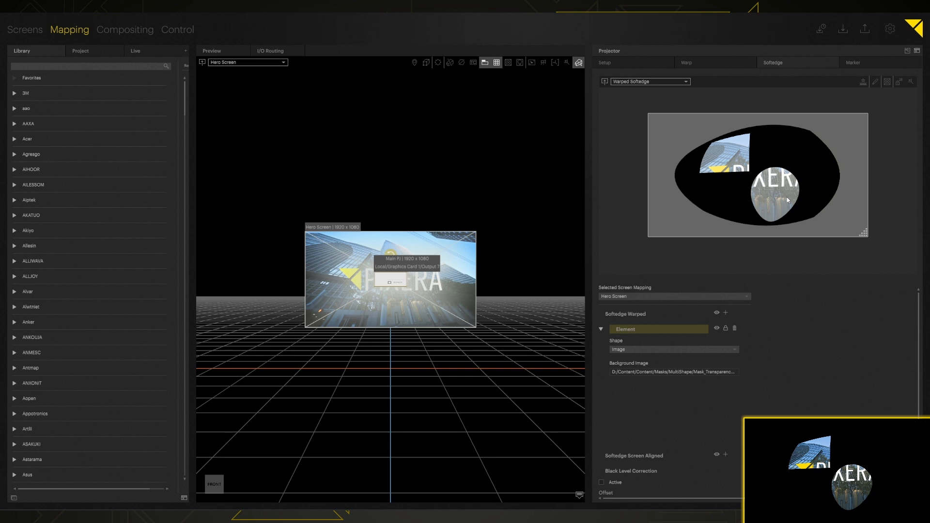
- Set the Element shape to Mask with Linear interpolation
{"action": "left_click", "coordinate": [726, 350]}
{"action": "left_click", "coordinate": [624, 366]}
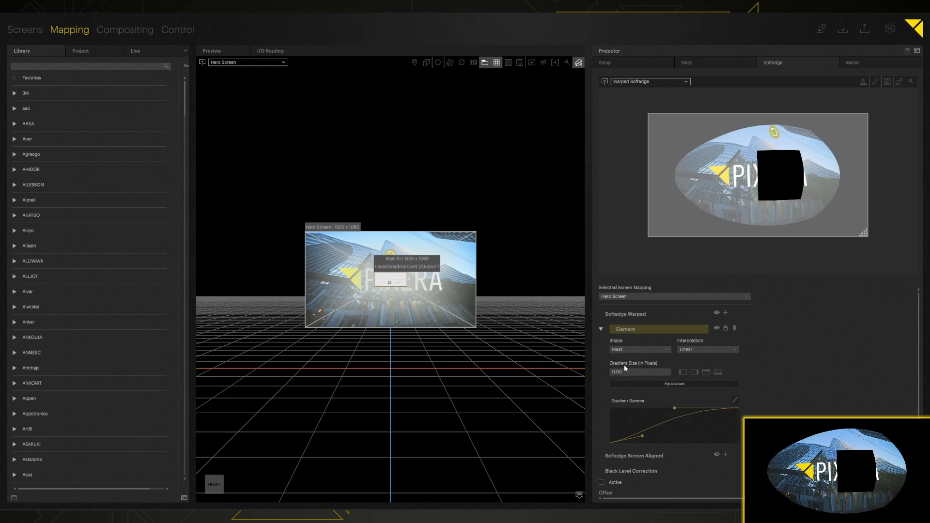
{"action": "left_click", "coordinate": [688, 349]}
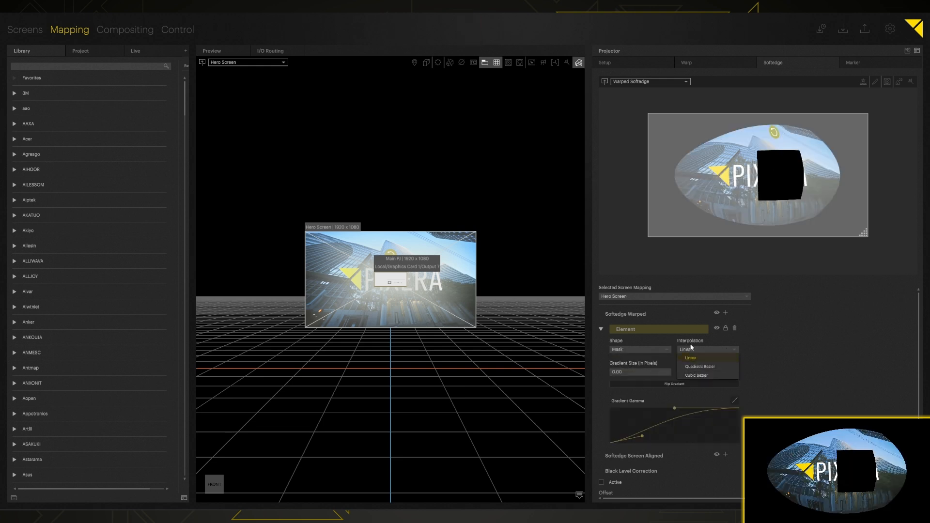
{"action": "left_click", "coordinate": [690, 357]}
- Switch the Element to Softedge with Quadratic Bezier interpolation and enable outline editing
{"action": "left_click", "coordinate": [639, 350]}
{"action": "left_click", "coordinate": [641, 361]}
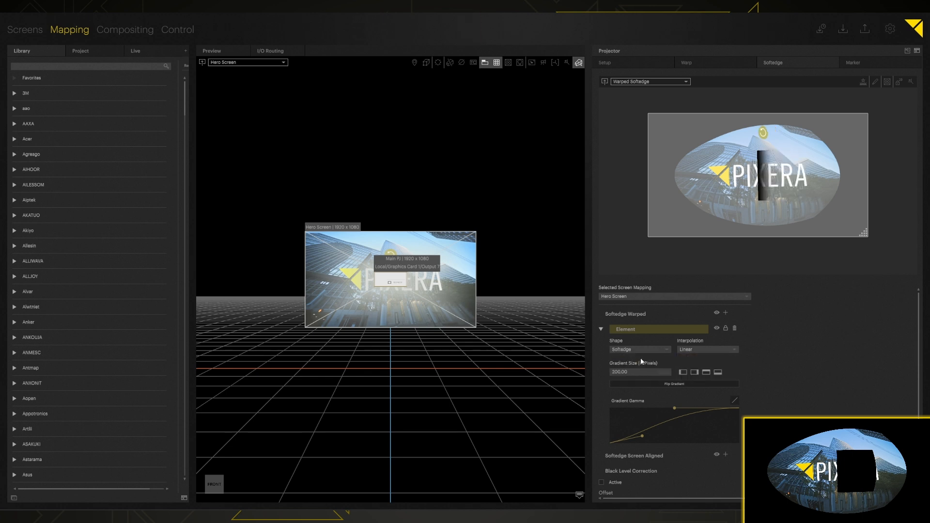
{"action": "left_click", "coordinate": [698, 351]}
{"action": "left_click", "coordinate": [698, 367]}
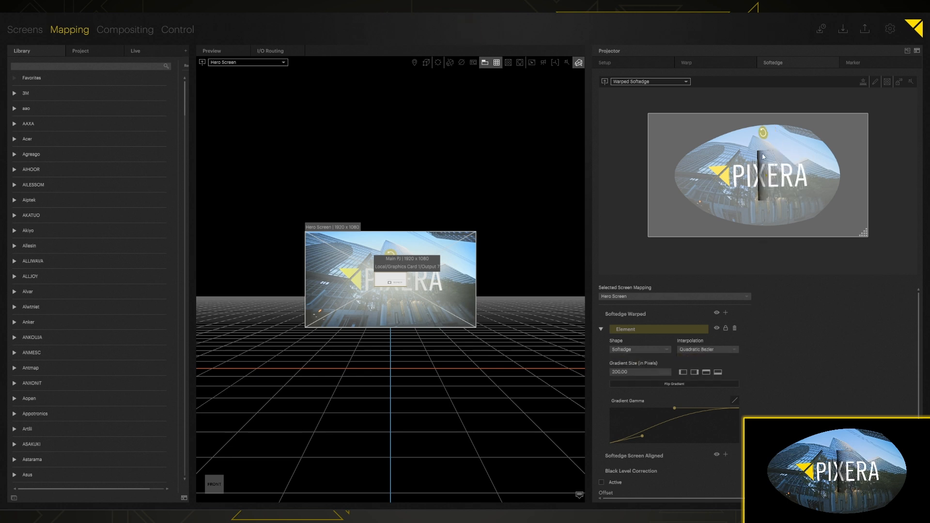
{"action": "left_click", "coordinate": [638, 349]}
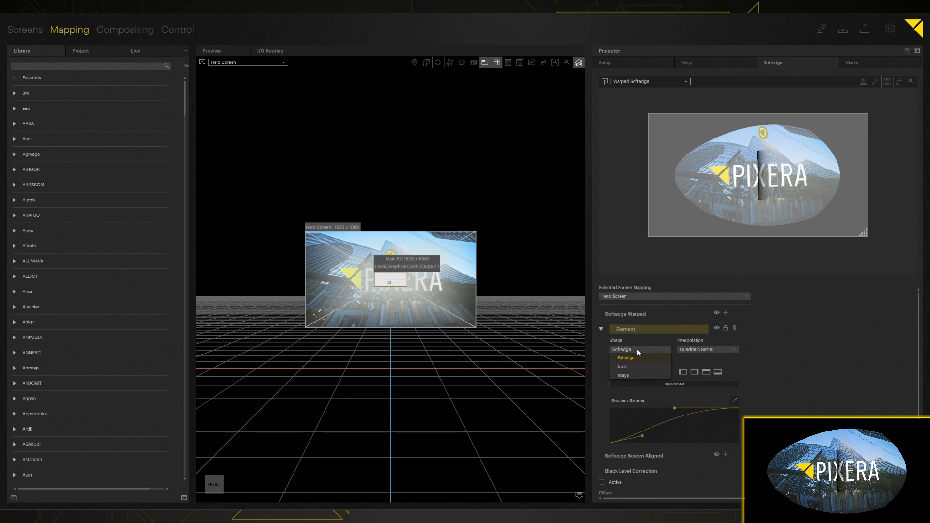
{"action": "left_click", "coordinate": [782, 317]}
{"action": "left_click", "coordinate": [874, 83]}
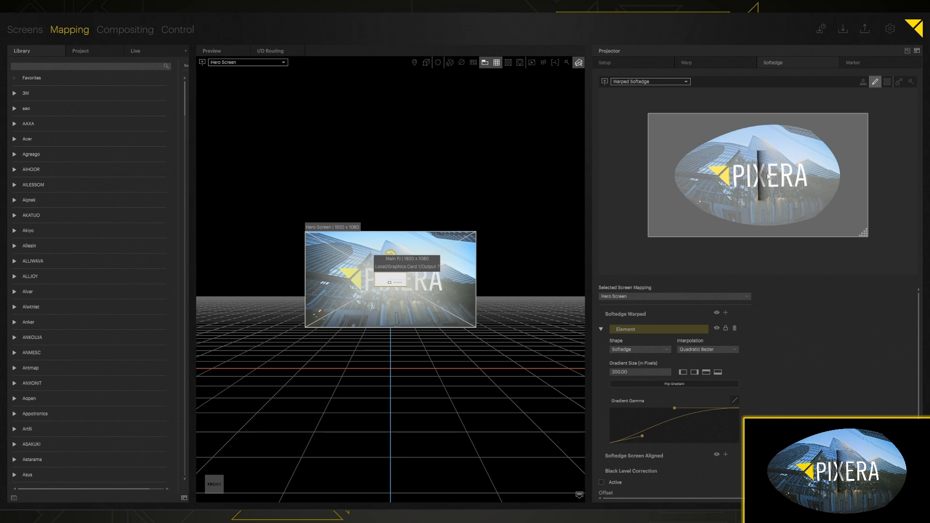
- Enlarge the softedge editor into the viewport, curve the strip's left edge, and widen Gradient Size to 377.50
{"action": "left_click", "coordinate": [908, 50]}
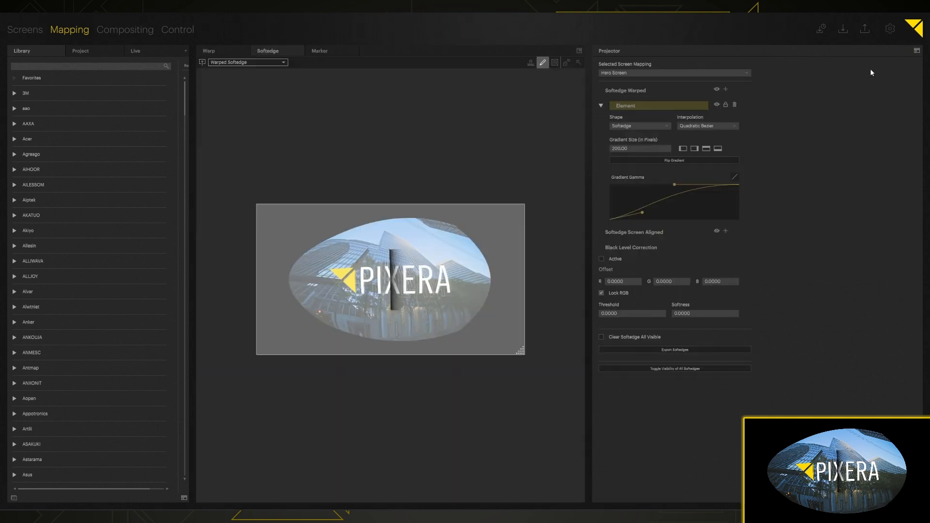
{"action": "scroll", "coordinate": [387, 283], "scroll_direction": "up", "scroll_amount": 5}
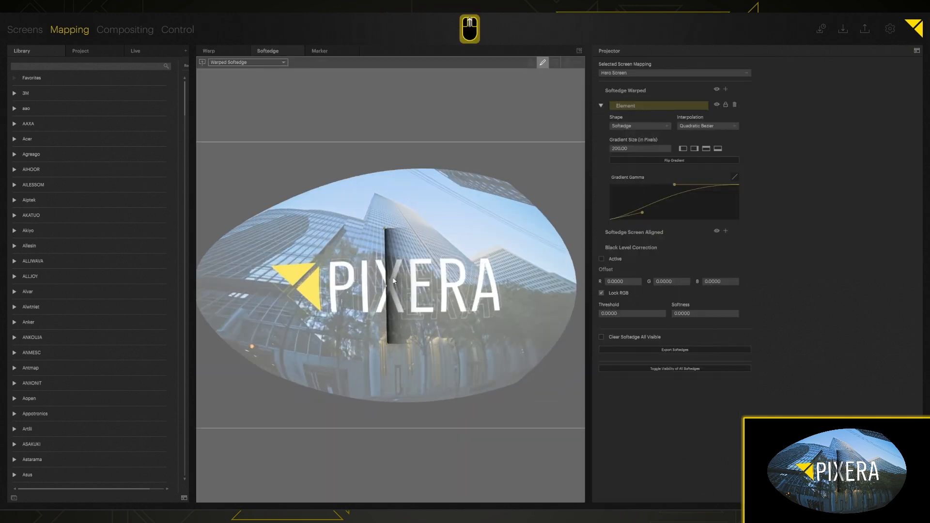
{"action": "left_click_drag", "start_coordinate": [386, 291], "coordinate": [359, 280]}
{"action": "left_click_drag", "start_coordinate": [631, 148], "coordinate": [654, 156]}
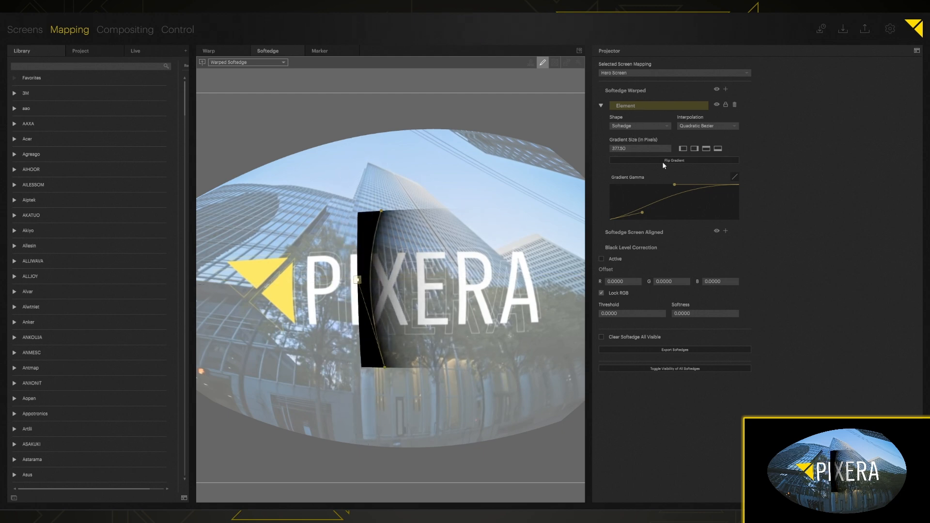
- Turn the Element into a solid black Mask and bulge its sides and corners outward
{"action": "left_click", "coordinate": [637, 126]}
{"action": "left_click", "coordinate": [635, 144]}
{"action": "left_click_drag", "start_coordinate": [383, 289], "coordinate": [327, 288]}
{"action": "left_click_drag", "start_coordinate": [381, 210], "coordinate": [349, 176]}
{"action": "left_click_drag", "start_coordinate": [451, 210], "coordinate": [470, 165]}
{"action": "left_click_drag", "start_coordinate": [516, 209], "coordinate": [532, 181]}
{"action": "left_click_drag", "start_coordinate": [529, 288], "coordinate": [547, 313]}
- Straighten the mask with Linear interpolation, shift its top-right corner, and soften the border to 192.50
{"action": "left_click", "coordinate": [707, 126]}
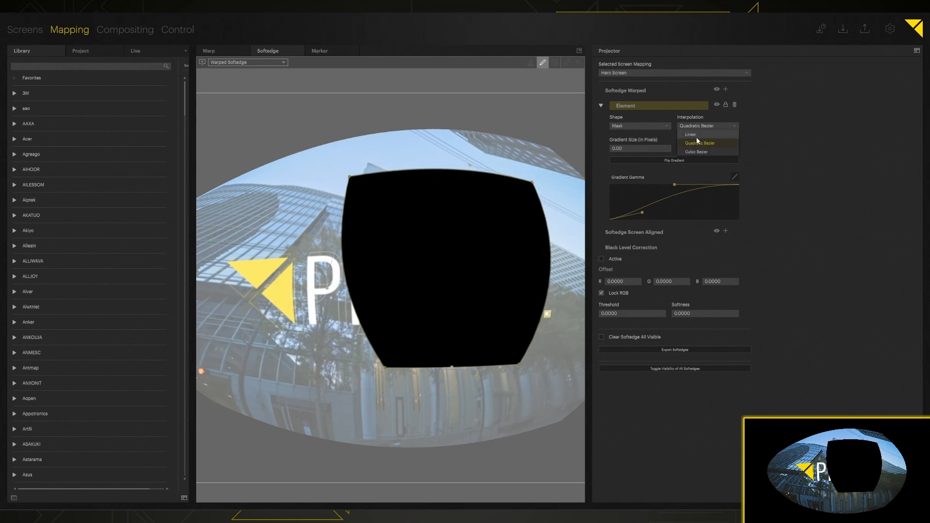
{"action": "left_click", "coordinate": [688, 134]}
{"action": "left_click_drag", "start_coordinate": [533, 181], "coordinate": [504, 178]}
{"action": "left_click_drag", "start_coordinate": [630, 149], "coordinate": [630, 121]}
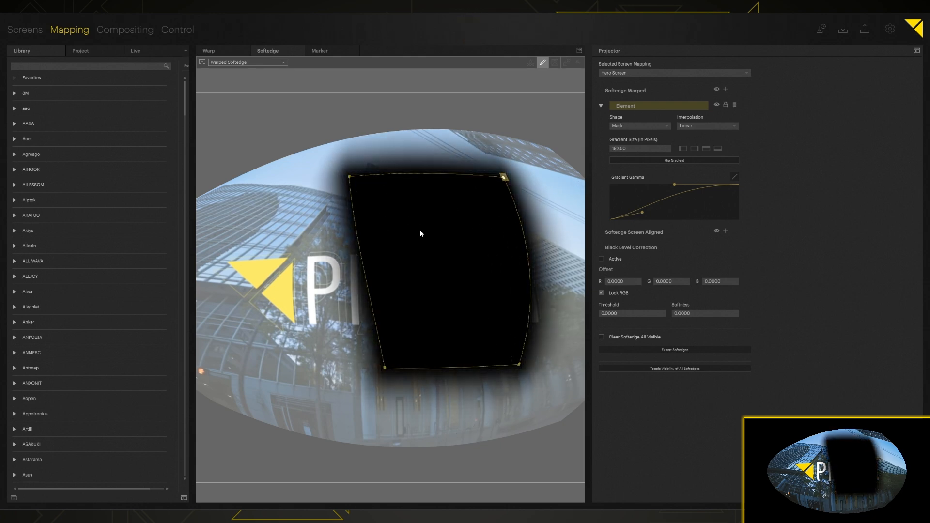
- Stop outline editing, move the mask over the logo, and steepen the Gradient Gamma curve
{"action": "left_click", "coordinate": [543, 63]}
{"action": "left_click", "coordinate": [564, 158]}
{"action": "left_click_drag", "start_coordinate": [492, 206], "coordinate": [426, 242]}
{"action": "left_click", "coordinate": [547, 187]}
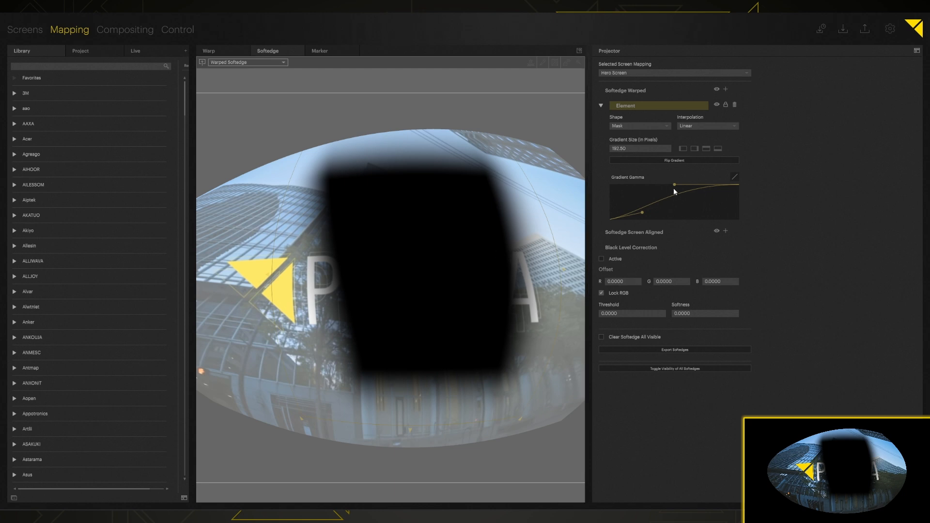
{"action": "left_click_drag", "start_coordinate": [674, 186], "coordinate": [644, 195]}
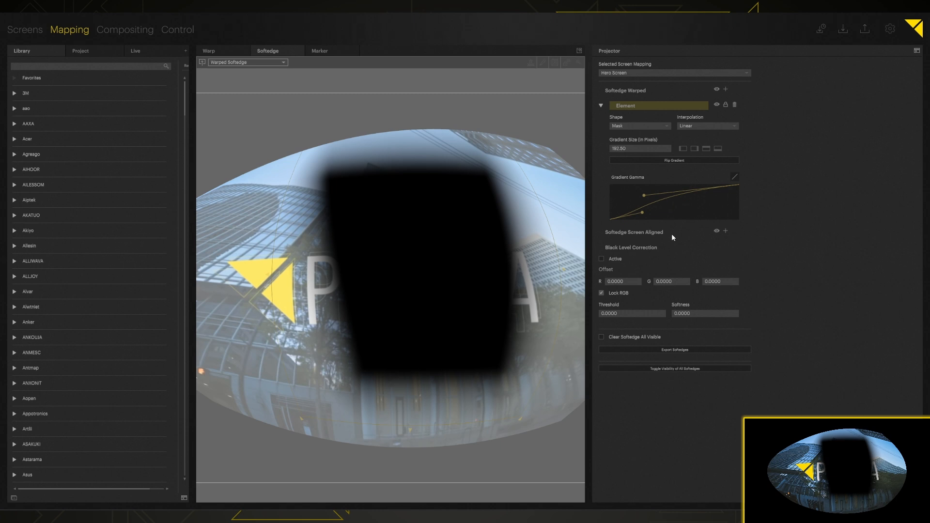
- Switch the Element back to Softedge and, after trying other sides, fade it from the left edge
{"action": "left_click", "coordinate": [626, 126]}
{"action": "left_click", "coordinate": [634, 135]}
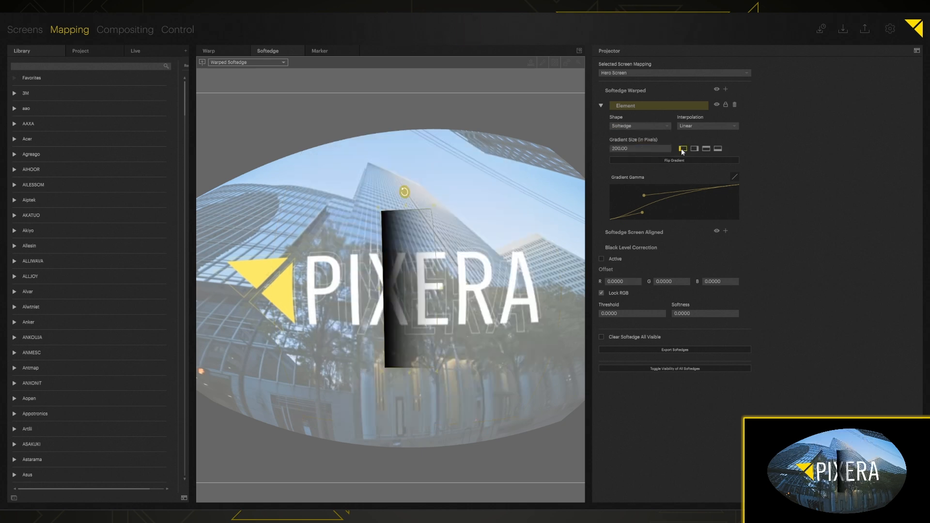
{"action": "left_click", "coordinate": [694, 149]}
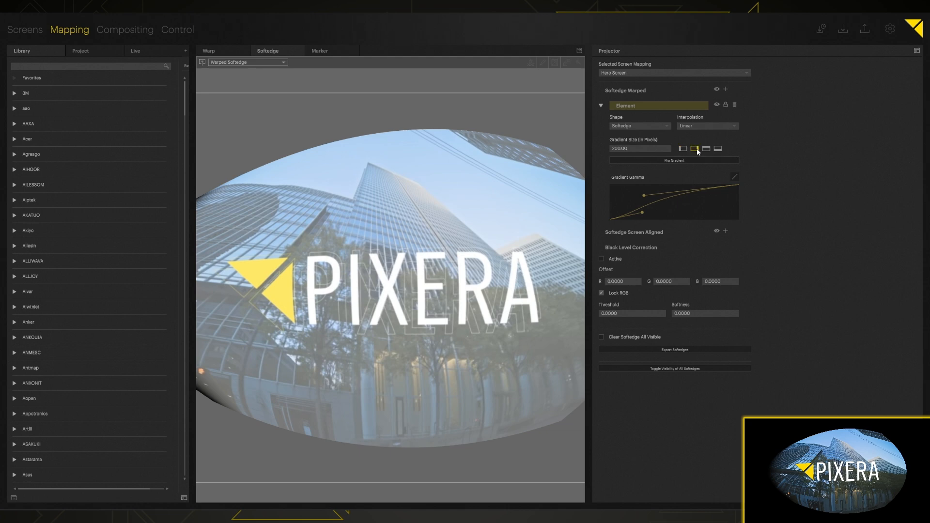
{"action": "left_click", "coordinate": [706, 149]}
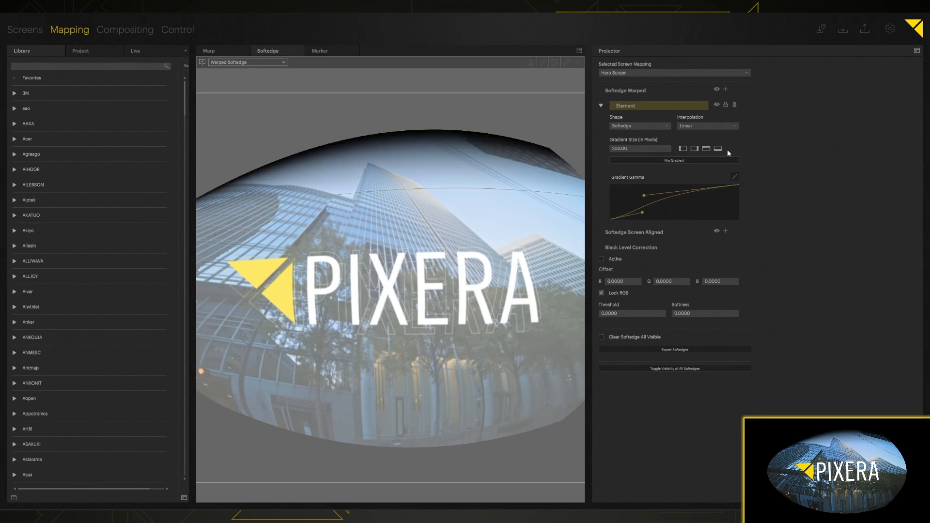
{"action": "left_click", "coordinate": [717, 148]}
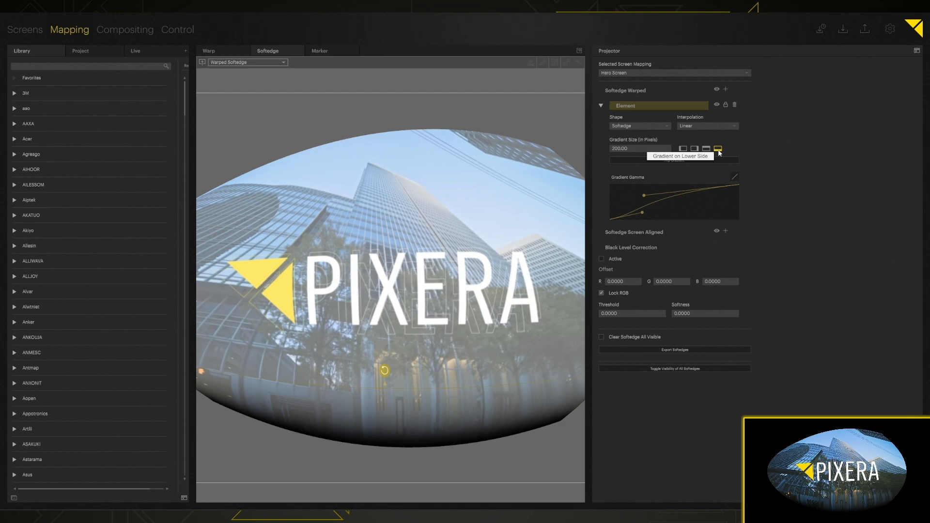
{"action": "left_click", "coordinate": [706, 149]}
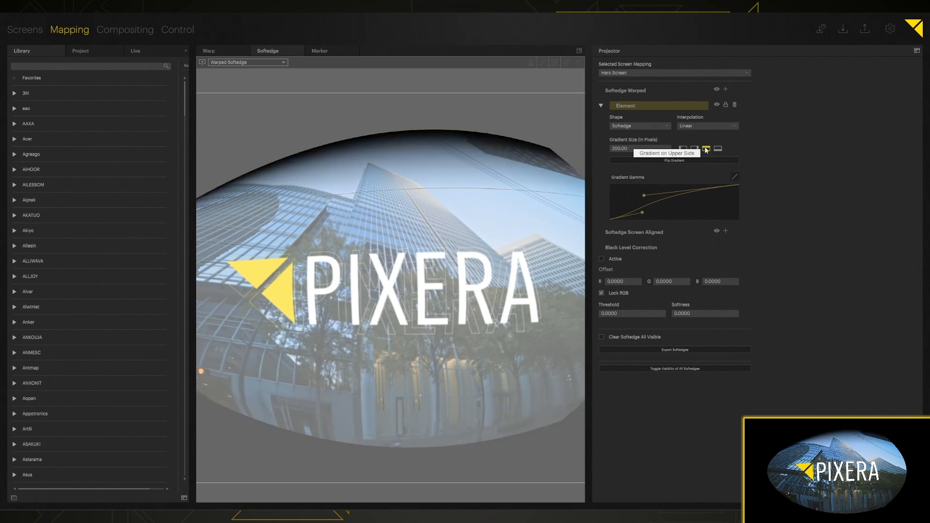
{"action": "left_click", "coordinate": [695, 148]}
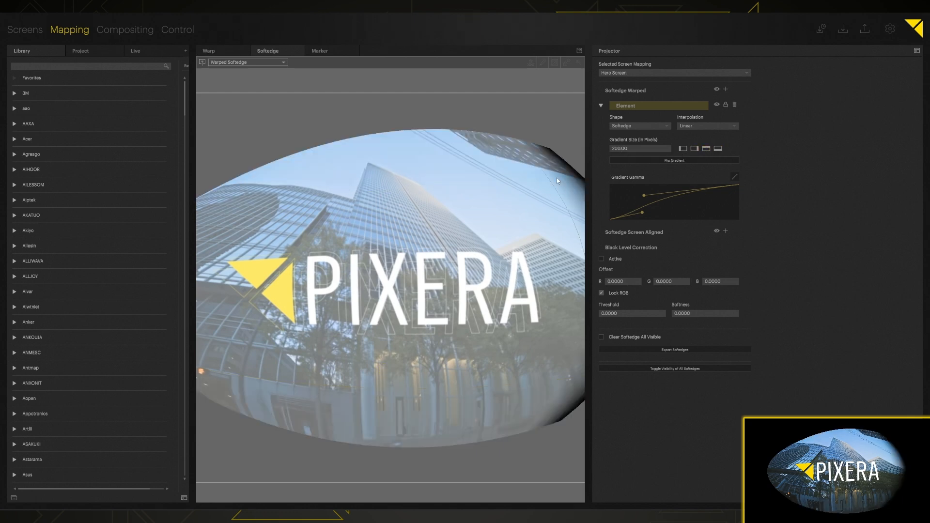
{"action": "left_click", "coordinate": [683, 149]}
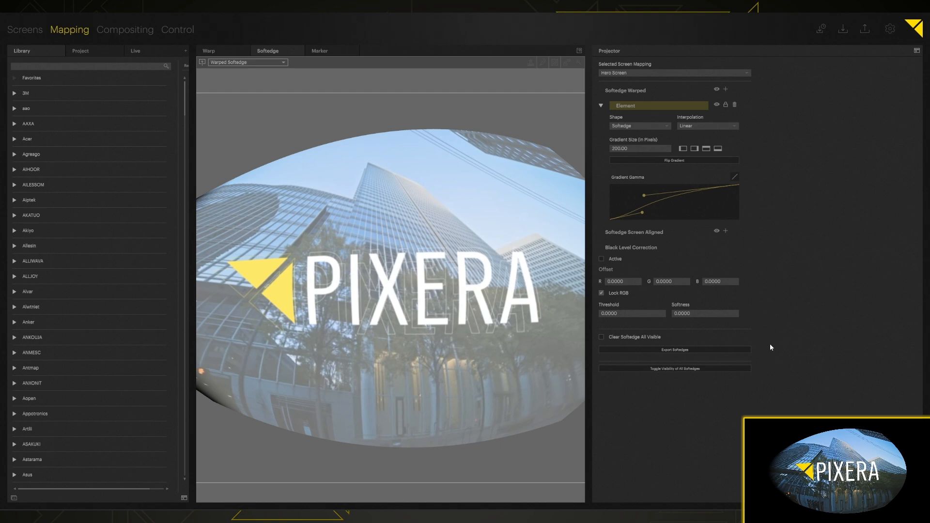
{"action": "left_click", "coordinate": [726, 349]}
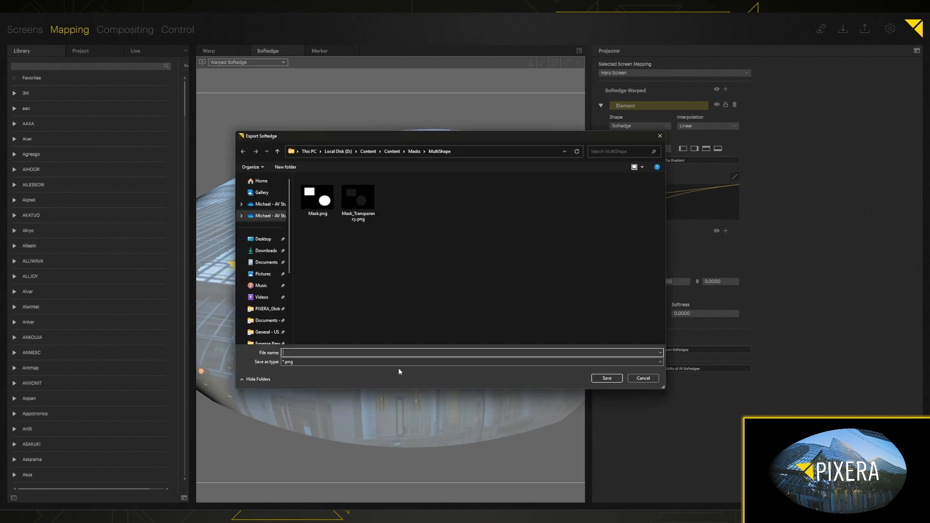
{"action": "left_click", "coordinate": [638, 379]}
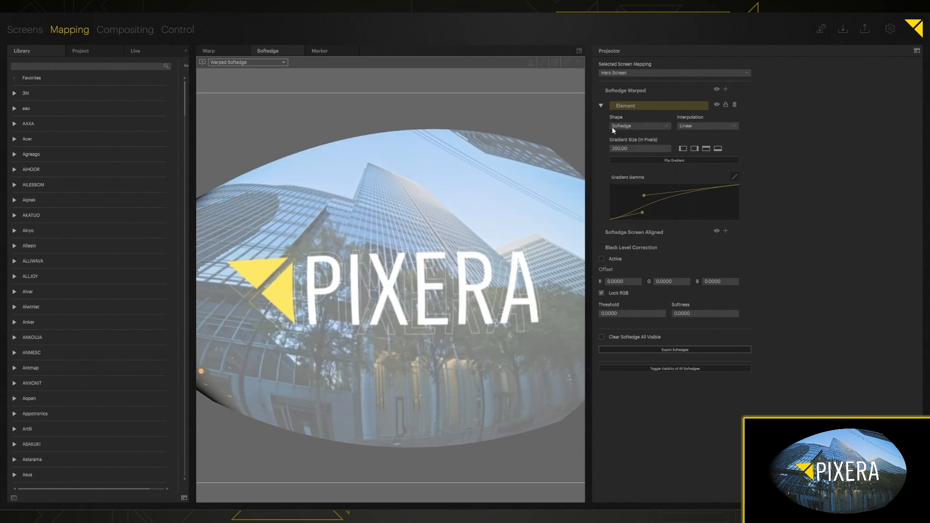
{"action": "scroll", "coordinate": [449, 168], "scroll_direction": "down", "scroll_amount": 3}
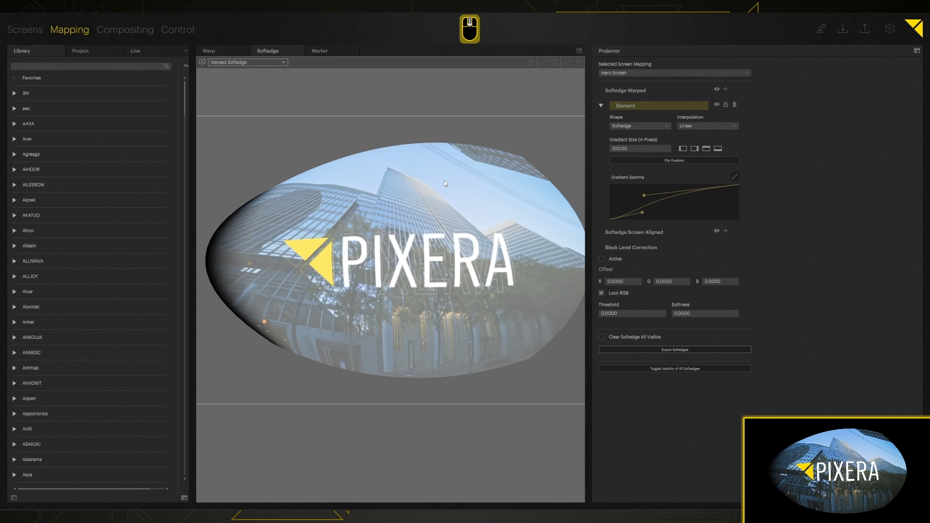
- Collapse the warped Element and add a new Element under Softedge Screen Aligned
{"action": "left_click", "coordinate": [599, 106]}
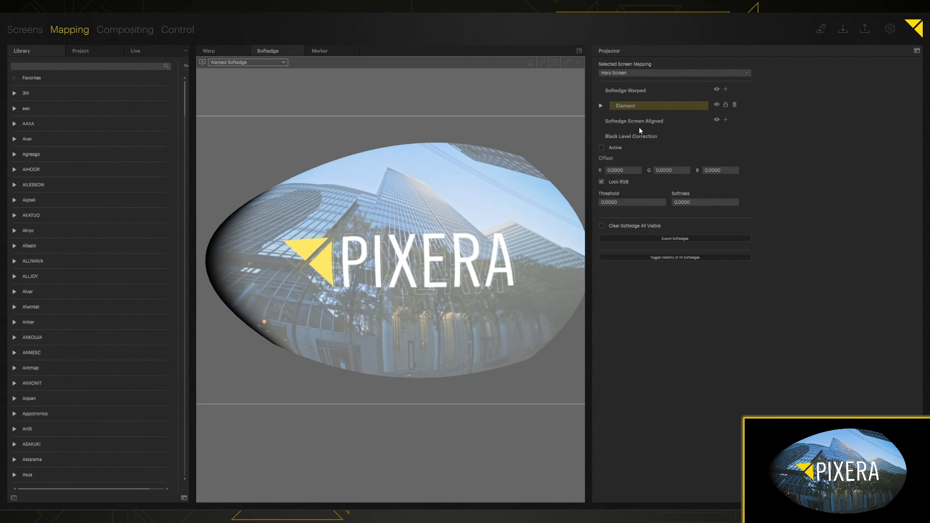
{"action": "left_click", "coordinate": [725, 119]}
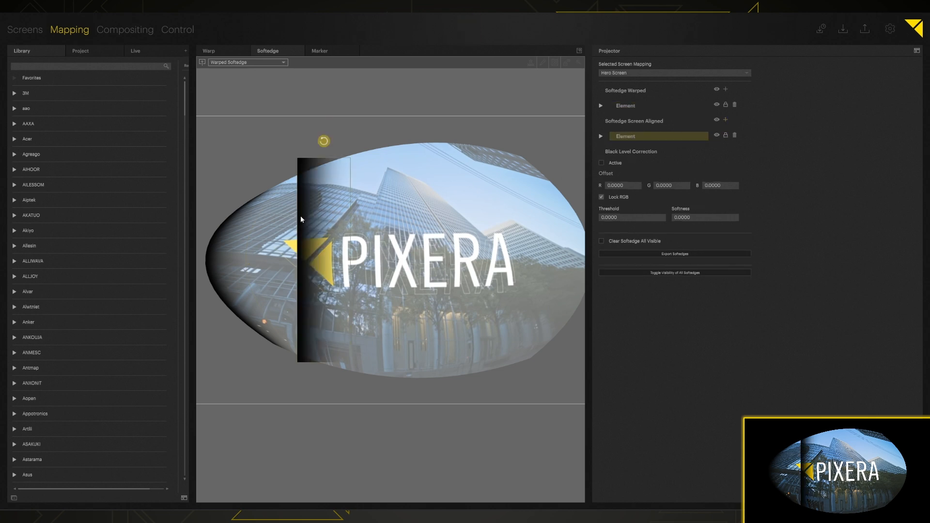
- Rename the new screen-aligned Element to 'SA Mask'
{"action": "left_click", "coordinate": [601, 136]}
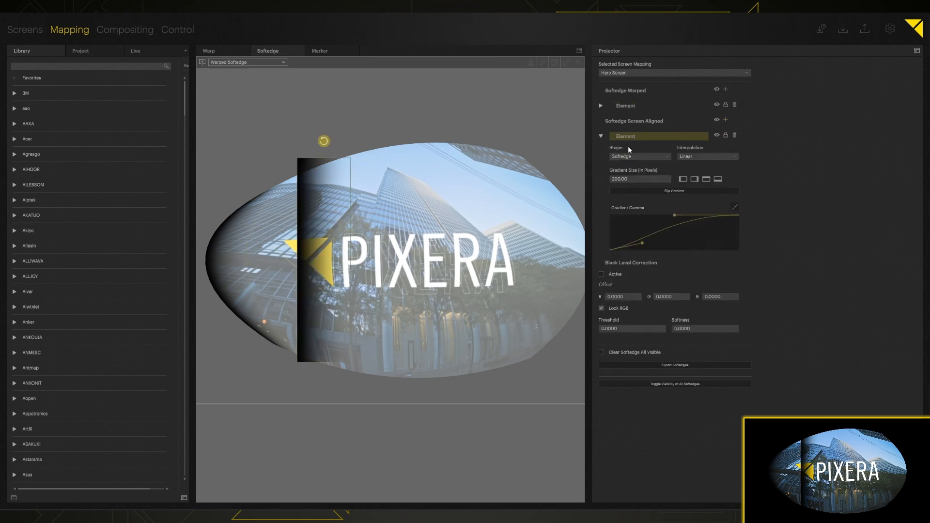
{"action": "double_click", "coordinate": [634, 136]}
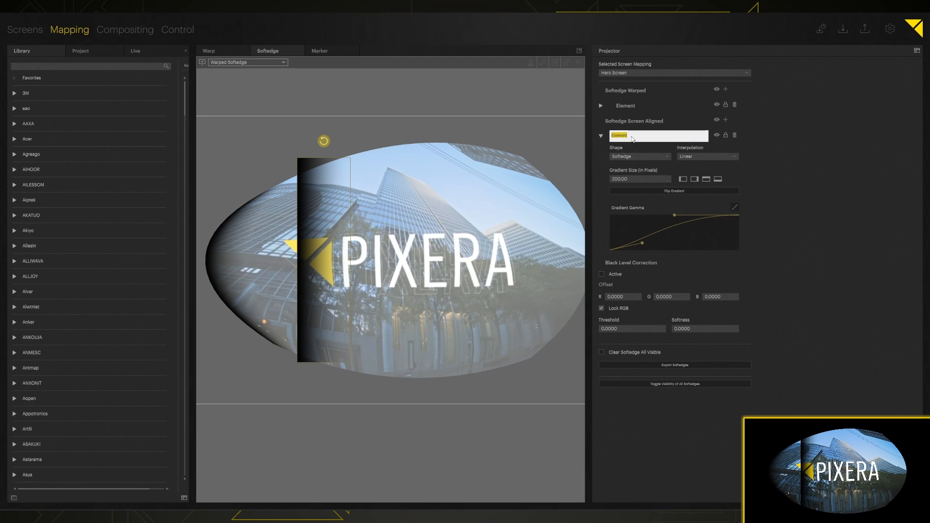
{"action": "key", "text": "shift"}
{"action": "type", "text": "SA Mask"}
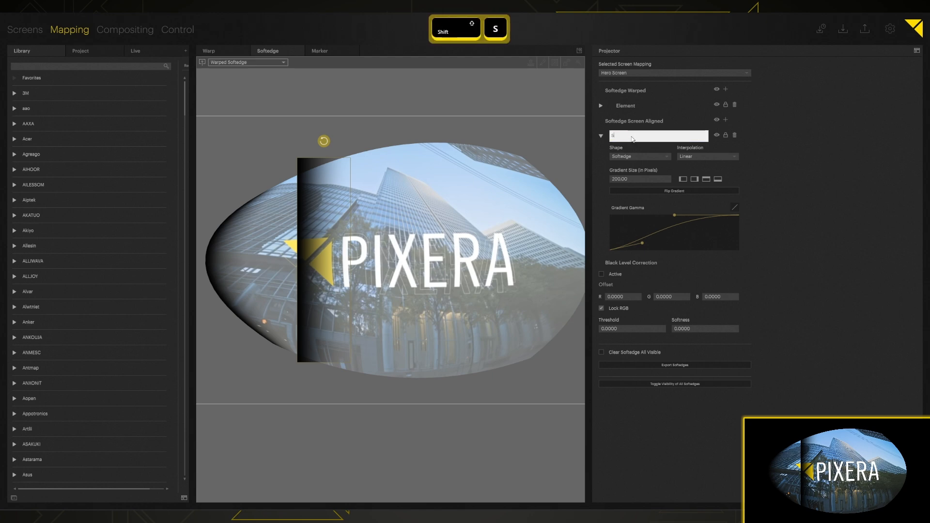
{"action": "key", "text": "Return"}
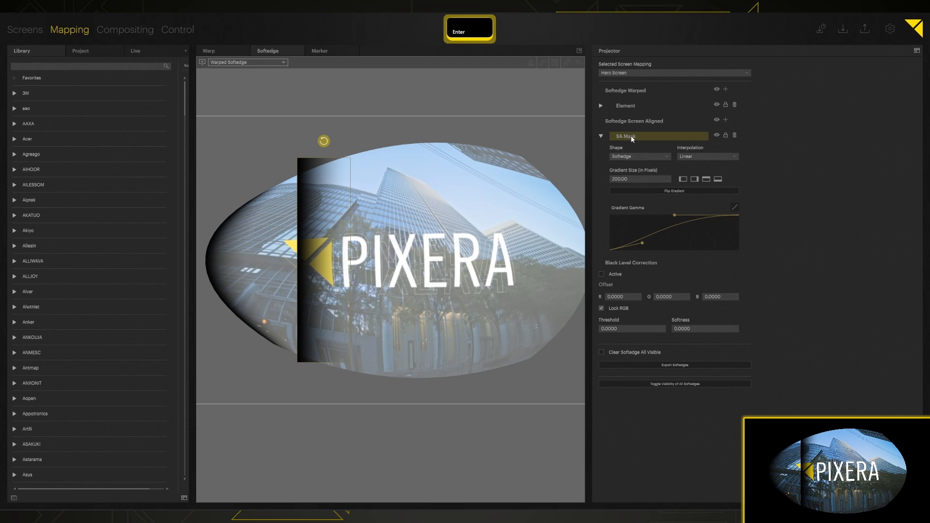
- Rename the warped Element to 'Softedge Left'
{"action": "double_click", "coordinate": [625, 106]}
{"action": "type", "text": "Softedge Left"}
{"action": "key", "text": "Return"}
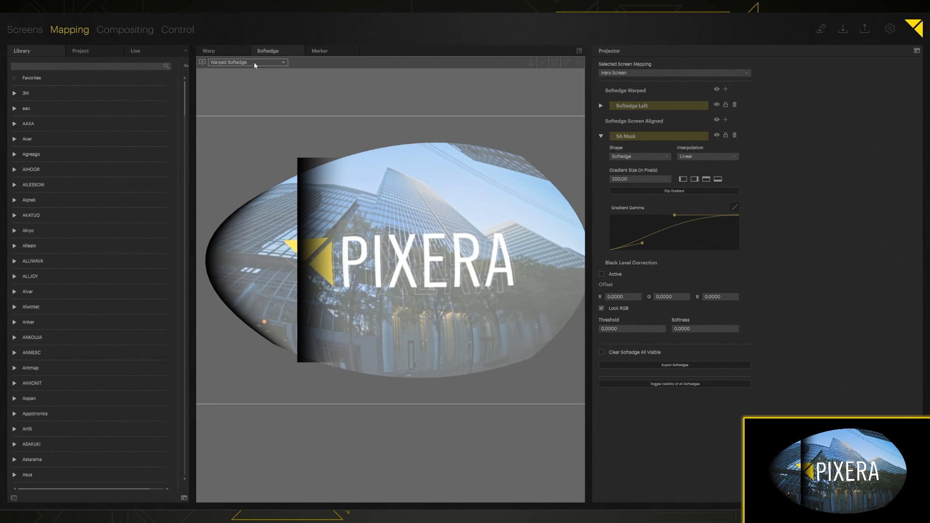
- Dock the softedge editor back into the Projector panel and show the Screen Aligned Softedge view
{"action": "left_click", "coordinate": [578, 51]}
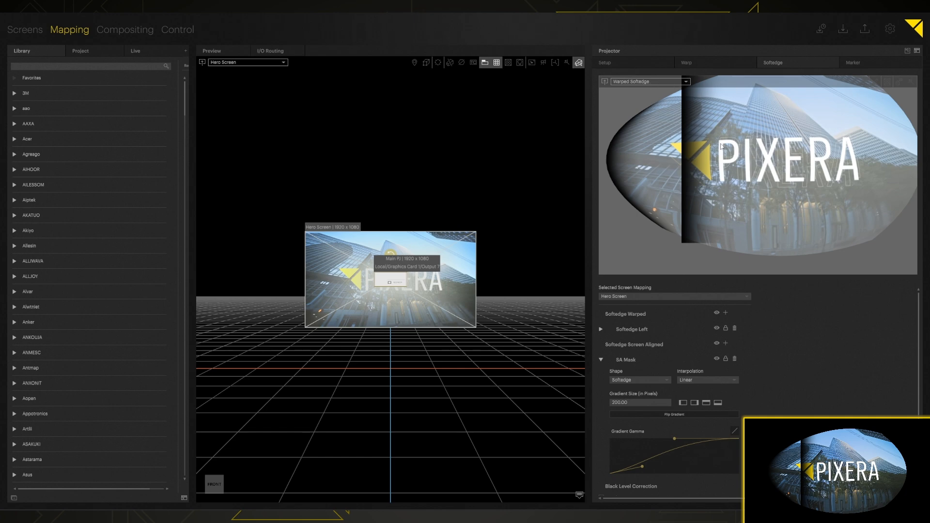
{"action": "left_click", "coordinate": [648, 82]}
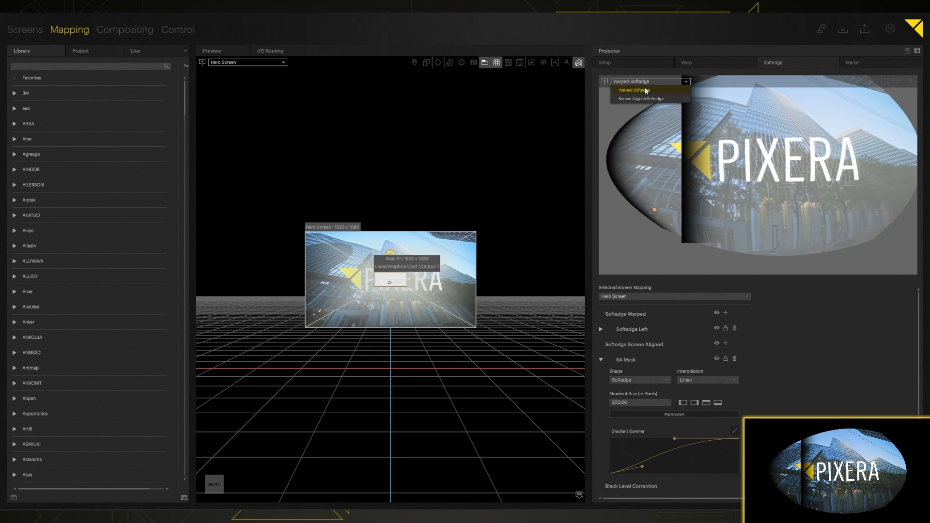
{"action": "left_click", "coordinate": [640, 99]}
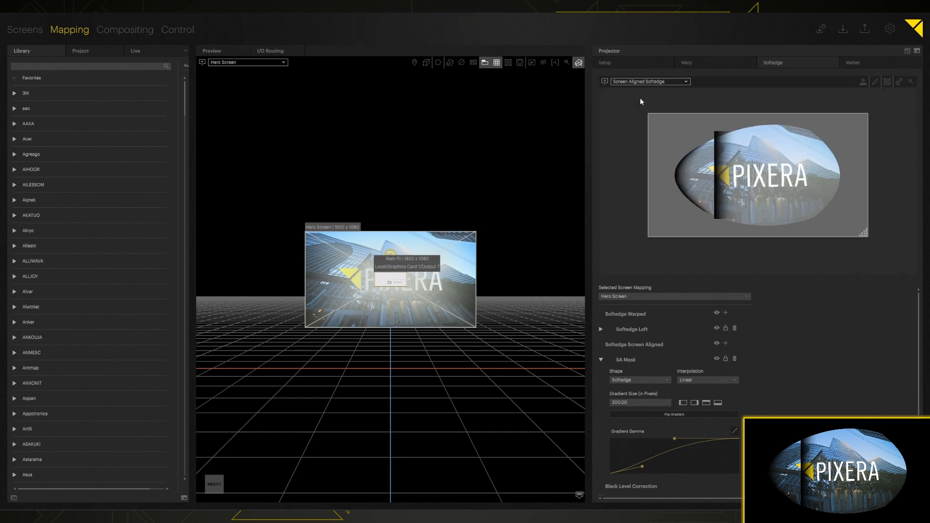
- Turn on the grid test pattern and slide the screen-aligned softedge band toward the image's left side
{"action": "left_click_drag", "start_coordinate": [718, 170], "coordinate": [698, 164]}
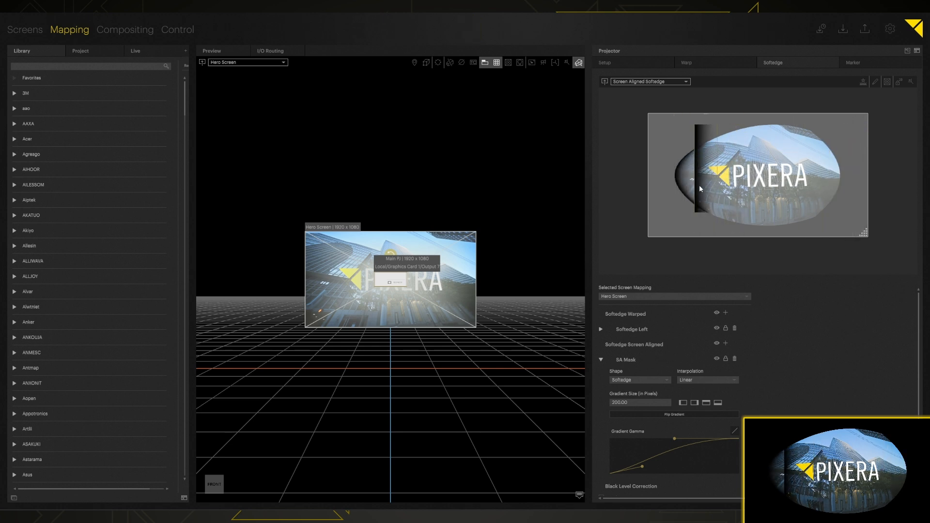
{"action": "left_click", "coordinate": [504, 64]}
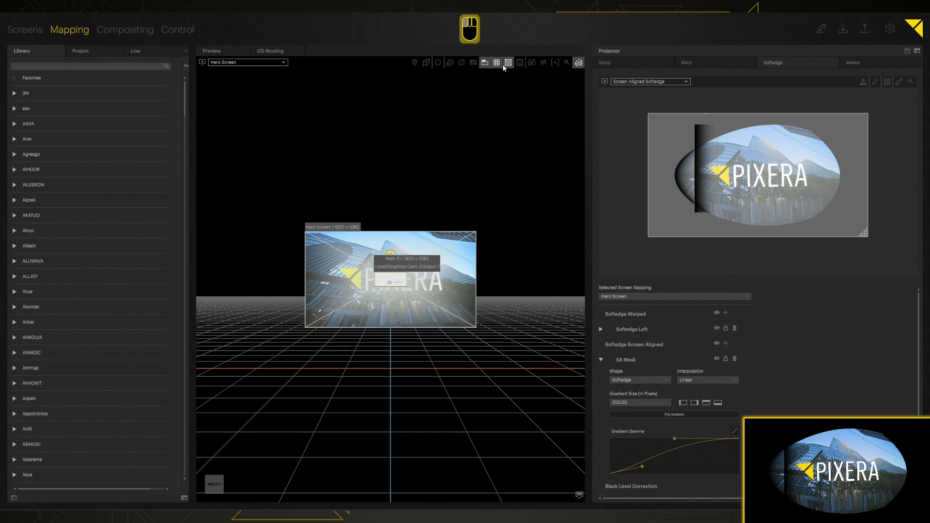
{"action": "mouse_move", "coordinate": [703, 142]}
{"action": "left_mouse_down"}
{"action": "mouse_move", "coordinate": [770, 121]}
{"action": "mouse_move", "coordinate": [696, 141]}
{"action": "mouse_move", "coordinate": [723, 141]}
{"action": "mouse_move", "coordinate": [702, 136]}
{"action": "left_mouse_up"}
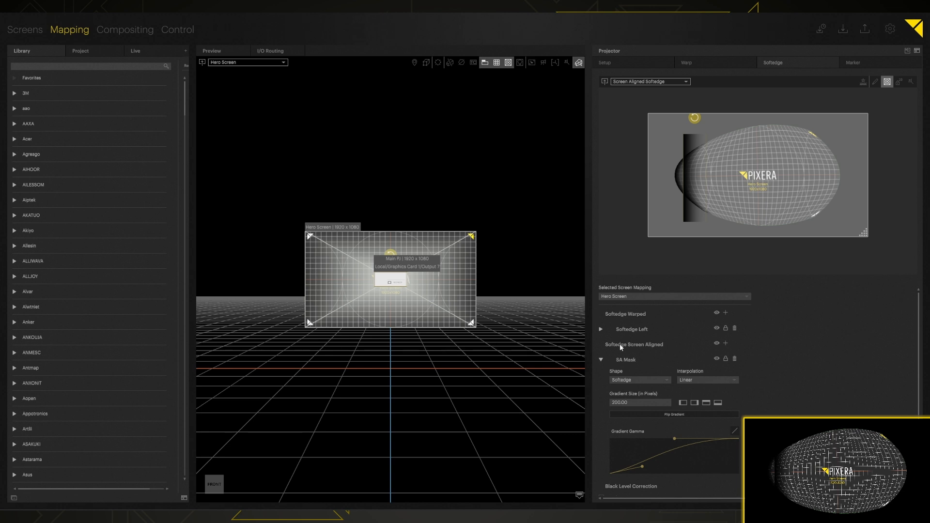
- Make the SA Mask gradient start from the left edge with a Gradient Size of 665.00
{"action": "left_click", "coordinate": [649, 364]}
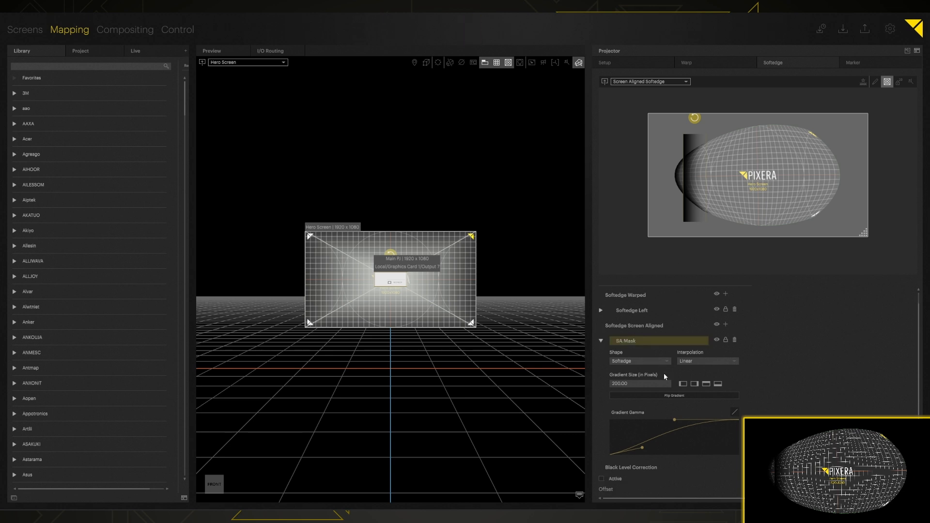
{"action": "left_click", "coordinate": [685, 383]}
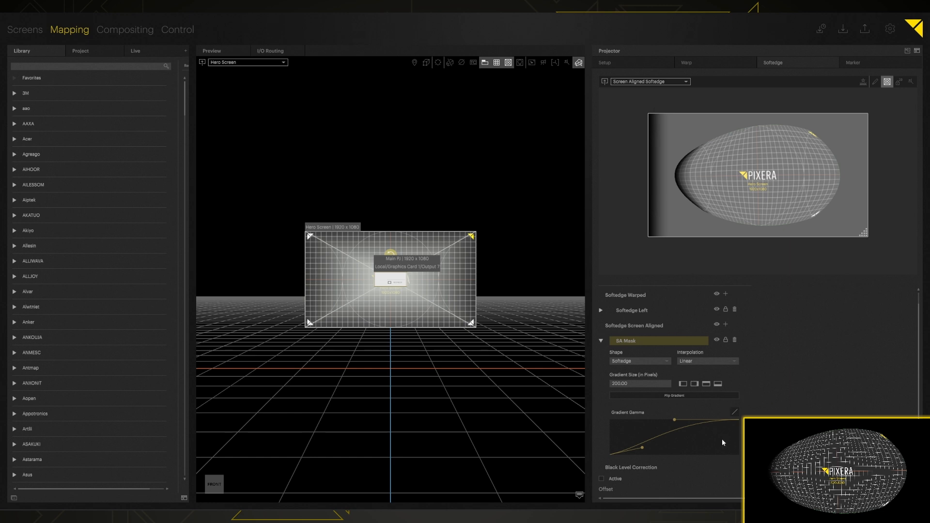
{"action": "left_click_drag", "start_coordinate": [634, 382], "coordinate": [634, 124]}
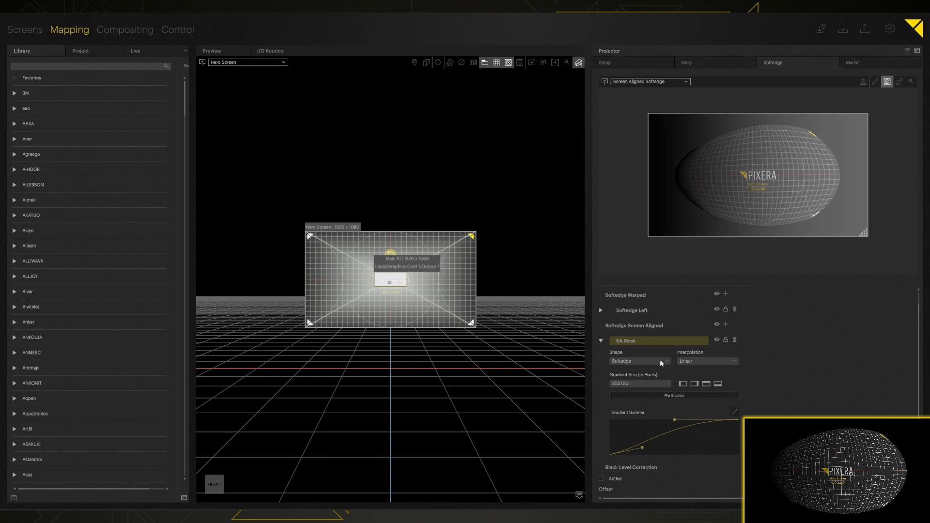
{"action": "left_click_drag", "start_coordinate": [643, 385], "coordinate": [646, 520]}
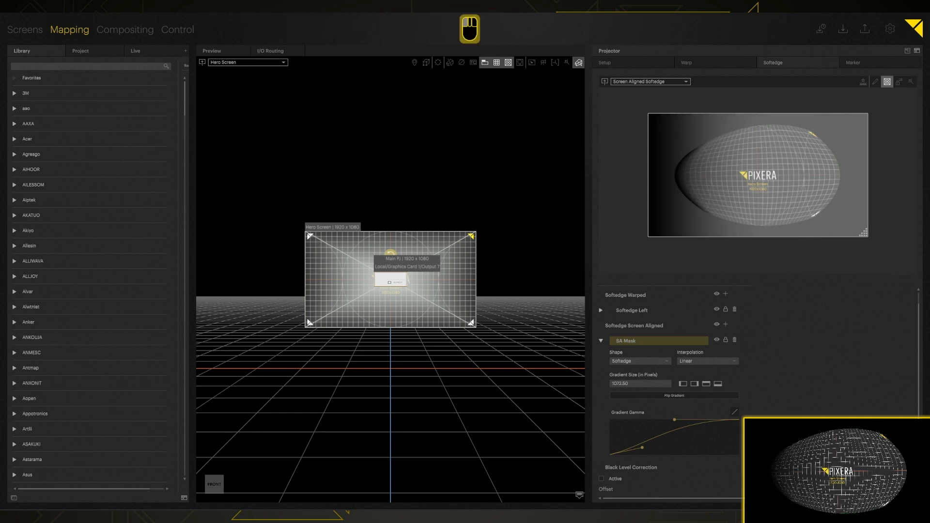
{"action": "left_click_drag", "start_coordinate": [637, 382], "coordinate": [639, 446]}
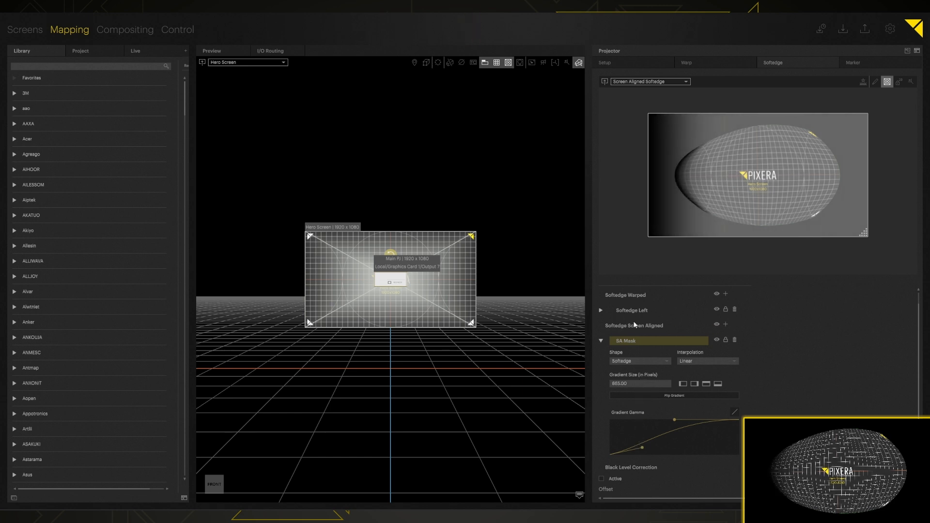
- Change SA Mask to a Mask shape and move it to the top-right of the image
{"action": "left_click", "coordinate": [629, 362]}
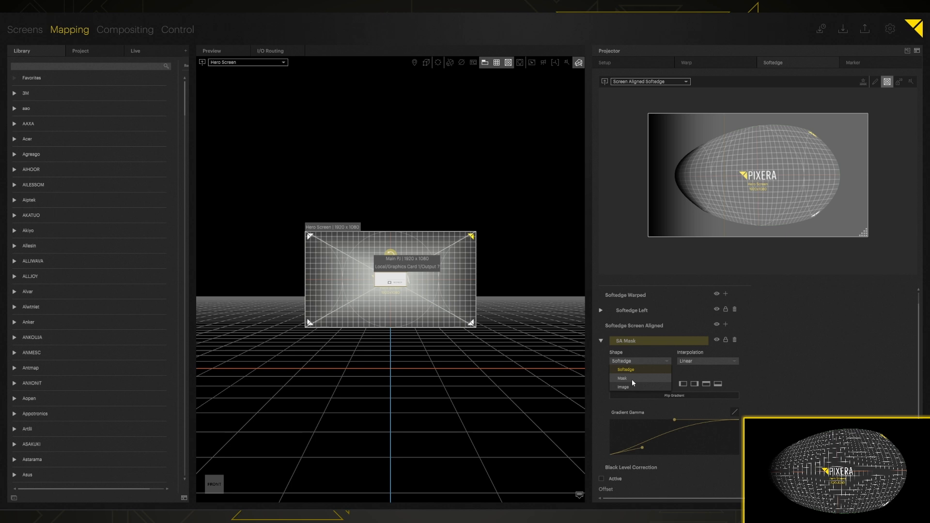
{"action": "left_click", "coordinate": [628, 378]}
{"action": "left_click_drag", "start_coordinate": [773, 173], "coordinate": [840, 144]}
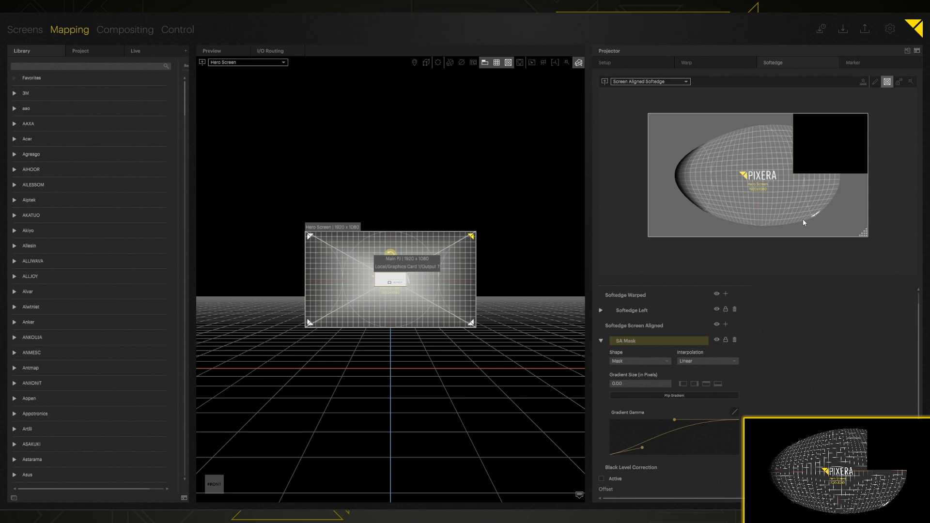
- Reshape the mask by moving and adding points, and soften its edge to 187.50
{"action": "left_click", "coordinate": [874, 81]}
{"action": "mouse_move", "coordinate": [793, 173]}
{"action": "left_mouse_down"}
{"action": "mouse_move", "coordinate": [803, 144]}
{"action": "mouse_move", "coordinate": [836, 206]}
{"action": "mouse_move", "coordinate": [802, 226]}
{"action": "mouse_move", "coordinate": [818, 230]}
{"action": "mouse_move", "coordinate": [813, 244]}
{"action": "mouse_move", "coordinate": [821, 228]}
{"action": "mouse_move", "coordinate": [840, 236]}
{"action": "mouse_move", "coordinate": [817, 239]}
{"action": "mouse_move", "coordinate": [808, 224]}
{"action": "left_mouse_up"}
{"action": "left_click", "coordinate": [836, 203]}
{"action": "left_click", "coordinate": [839, 229]}
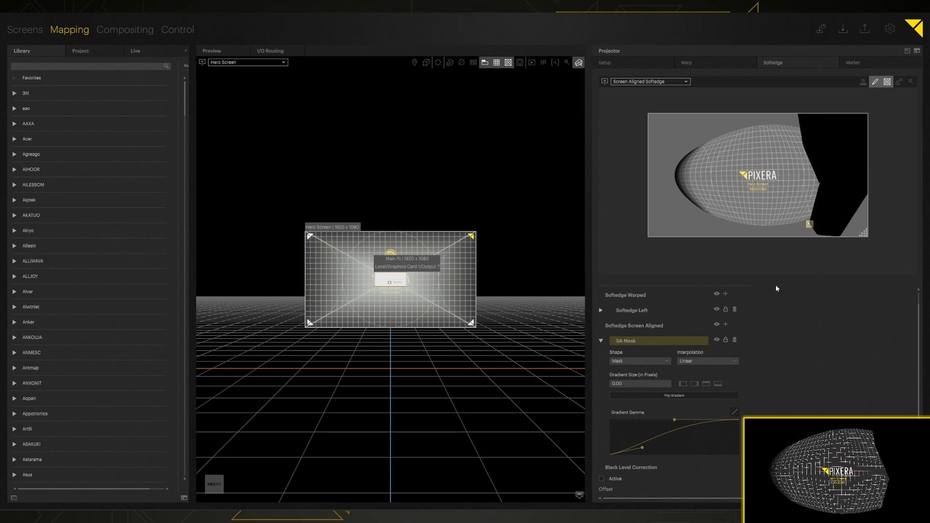
{"action": "left_click_drag", "start_coordinate": [640, 387], "coordinate": [649, 359]}
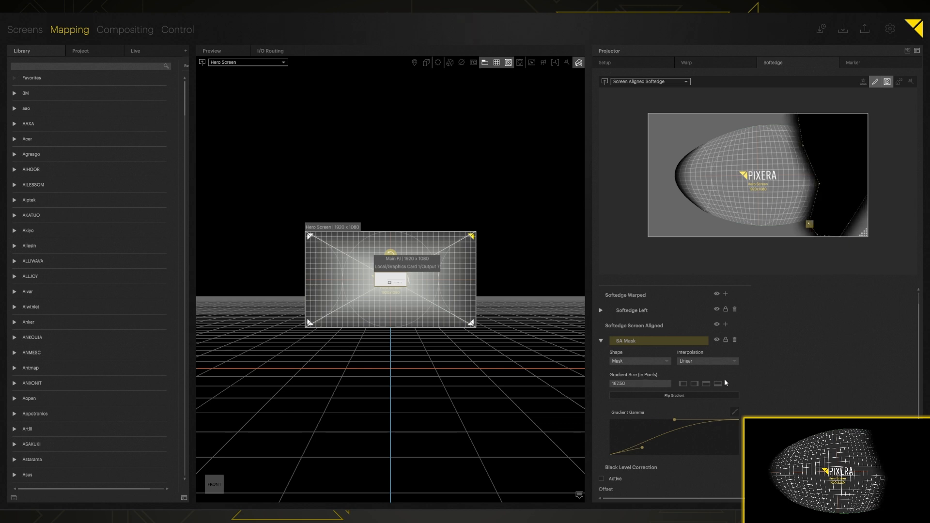
{"action": "scroll", "coordinate": [687, 393], "scroll_direction": "down", "scroll_amount": 3}
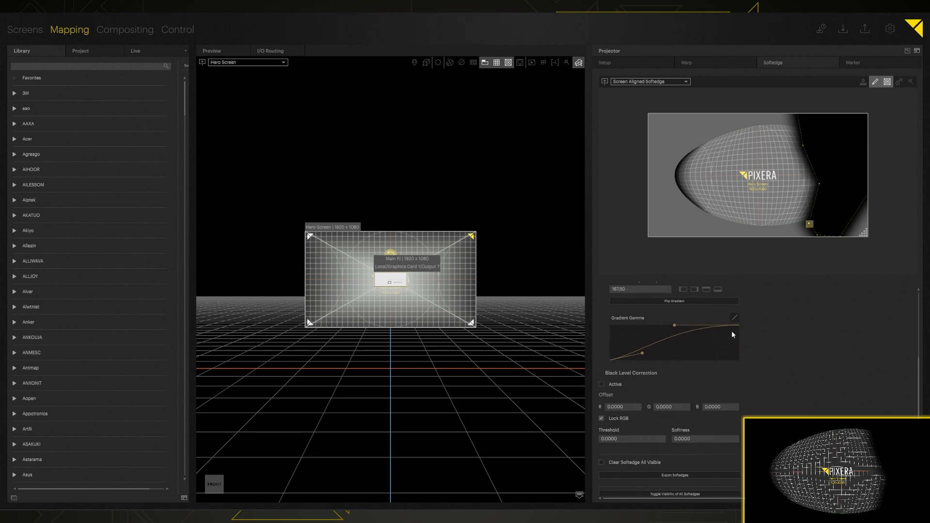
{"action": "scroll", "coordinate": [671, 348], "scroll_direction": "up", "scroll_amount": 3}
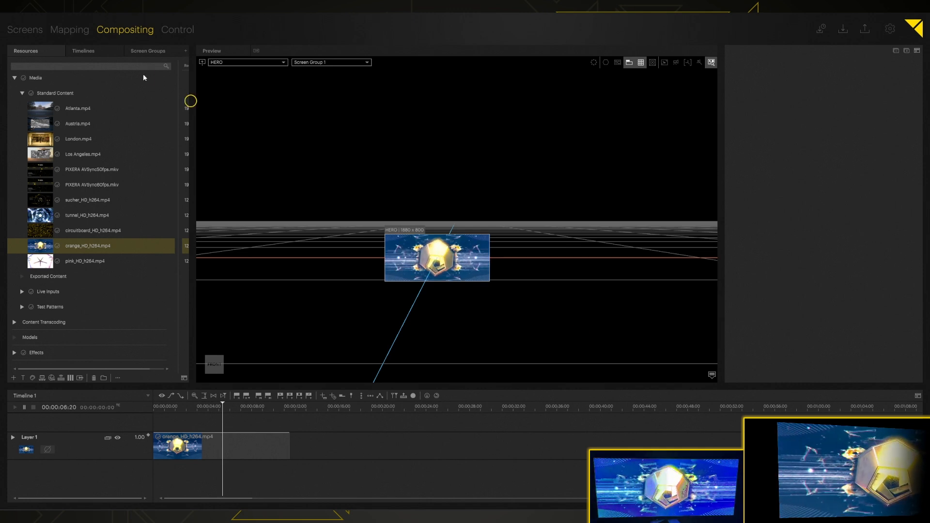
- Switch to the Mapping workspace and then back to Compositing
{"action": "left_click", "coordinate": [77, 29]}
{"action": "left_click", "coordinate": [353, 322]}
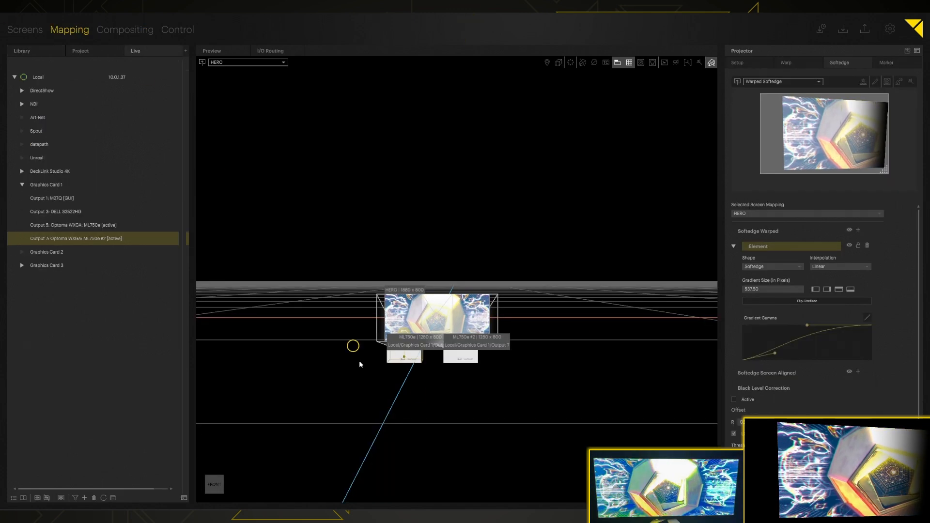
{"action": "left_click", "coordinate": [108, 29]}
{"action": "left_click", "coordinate": [438, 249]}
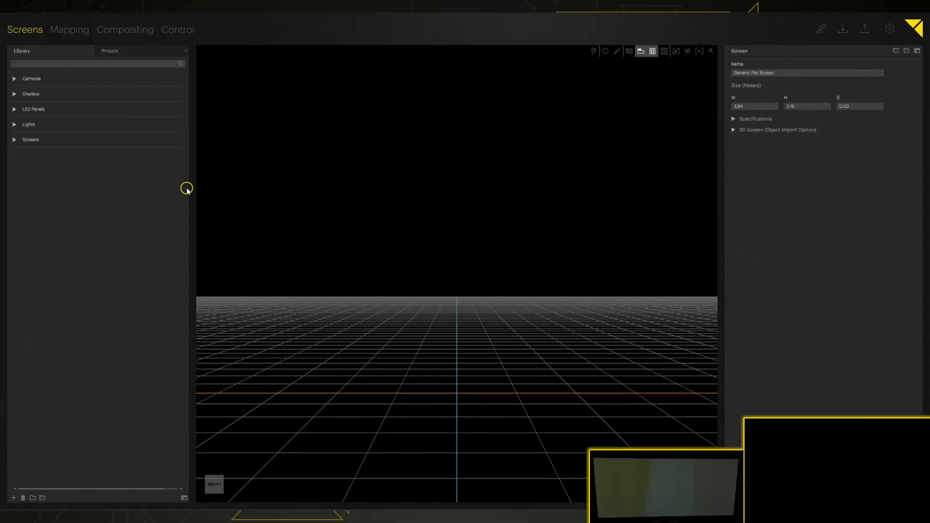
- Place a Generic Flat Screen (3.84 × 2.16 m, 1920 x 1080) at the stage centre and select it
{"action": "left_click", "coordinate": [15, 139]}
{"action": "left_click", "coordinate": [22, 170]}
{"action": "left_click_drag", "start_coordinate": [38, 187], "coordinate": [446, 262]}
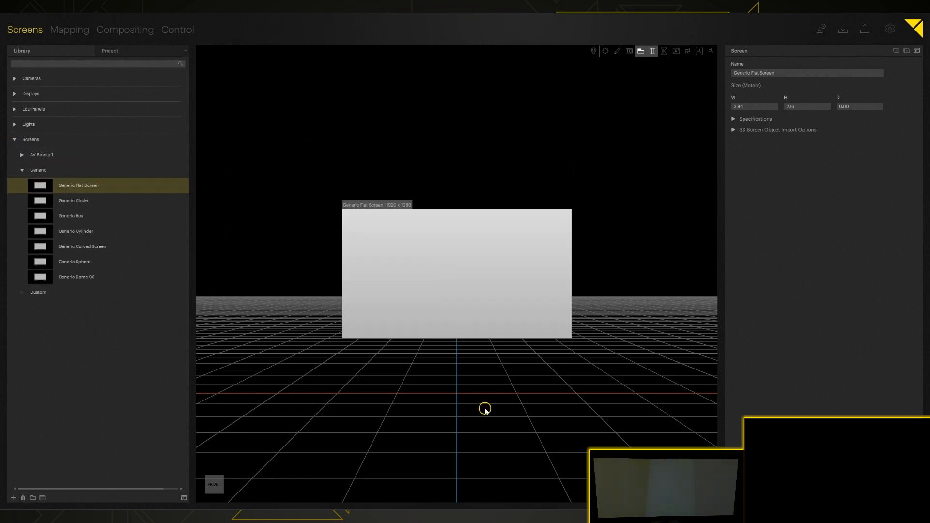
{"action": "left_click", "coordinate": [407, 261]}
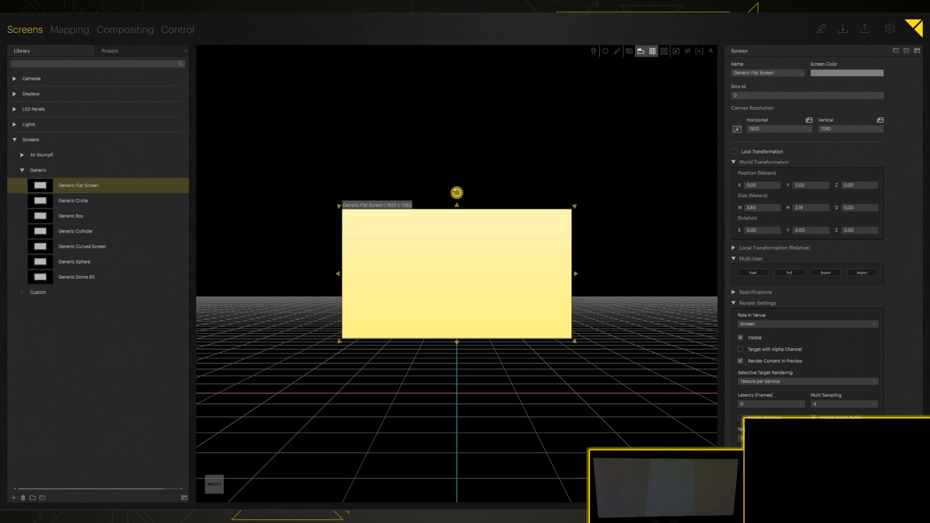
- Resize the screen to 0.40 × 0.18 m and set its Y position to 0
{"action": "left_click", "coordinate": [756, 210]}
{"action": "type", "text": "4"}
{"action": "key", "text": "Return"}
{"action": "left_click", "coordinate": [814, 210]}
{"action": "type", "text": ".18"}
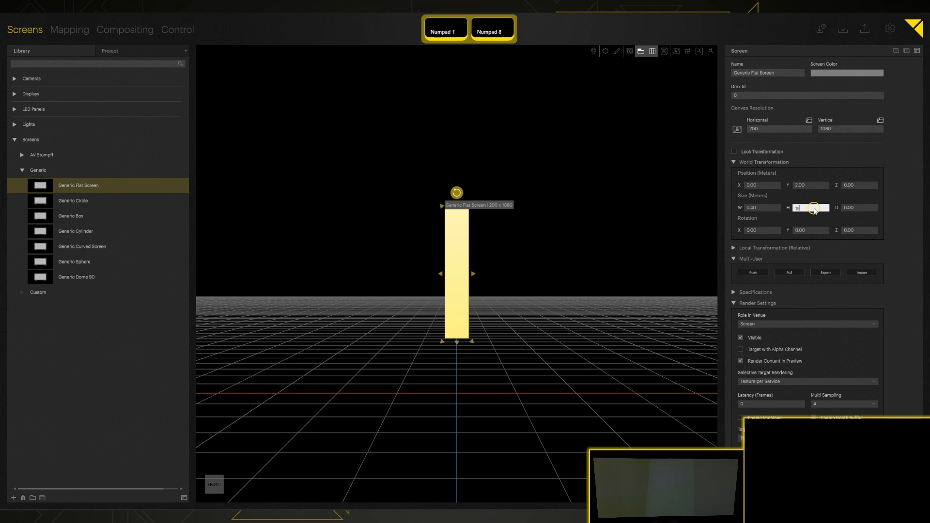
{"action": "key", "text": "Return"}
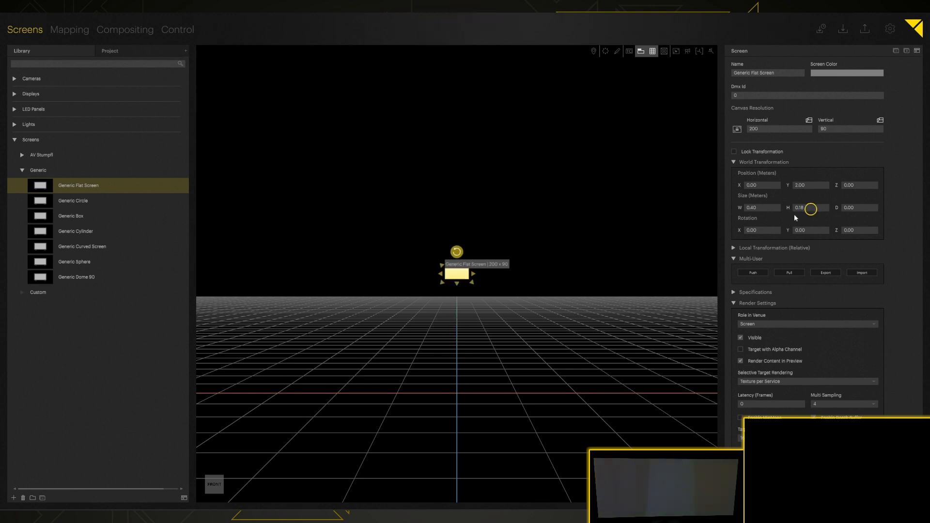
{"action": "left_click", "coordinate": [802, 185]}
{"action": "type", "text": "0"}
{"action": "key", "text": "Return"}
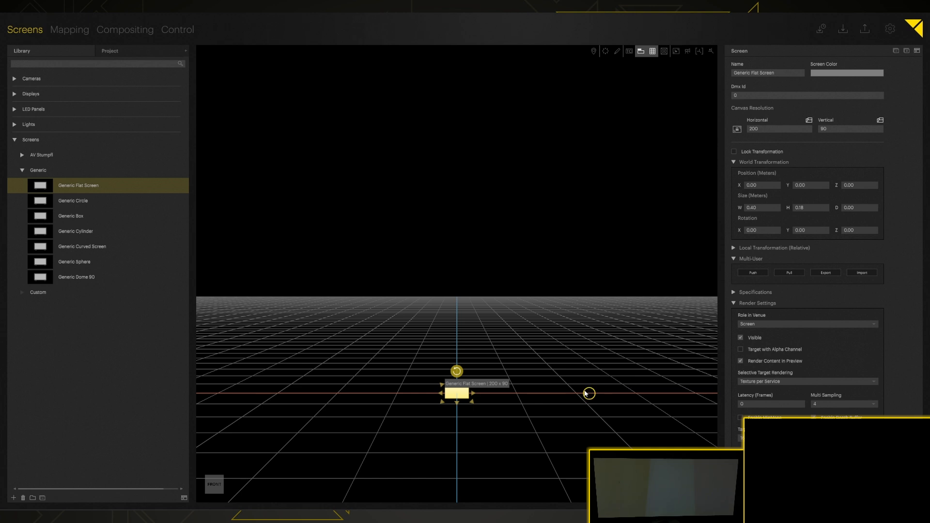
- Rename the screen to 'HERO Screen'
{"action": "left_click", "coordinate": [459, 403]}
{"action": "scroll", "coordinate": [458, 392], "scroll_direction": "up", "scroll_amount": 4}
{"action": "scroll", "coordinate": [459, 395], "scroll_direction": "up", "scroll_amount": 5}
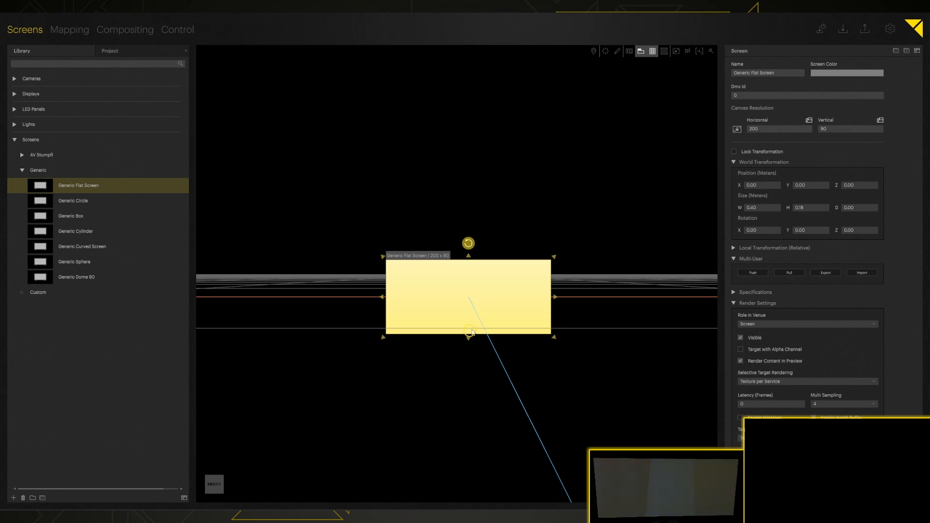
{"action": "left_click", "coordinate": [752, 73]}
{"action": "type", "text": "HERO Screen"}
{"action": "key", "text": "Return"}
{"action": "left_click", "coordinate": [664, 51]}
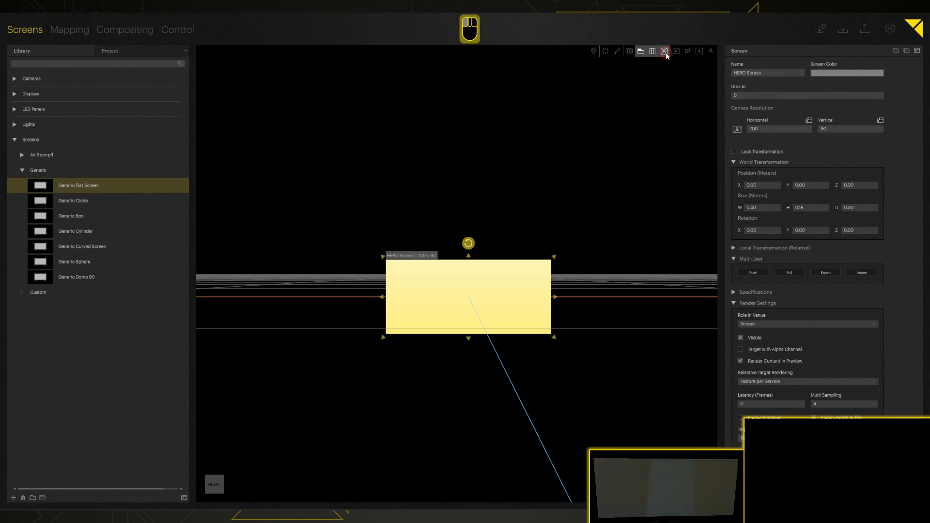
{"action": "left_click", "coordinate": [71, 30]}
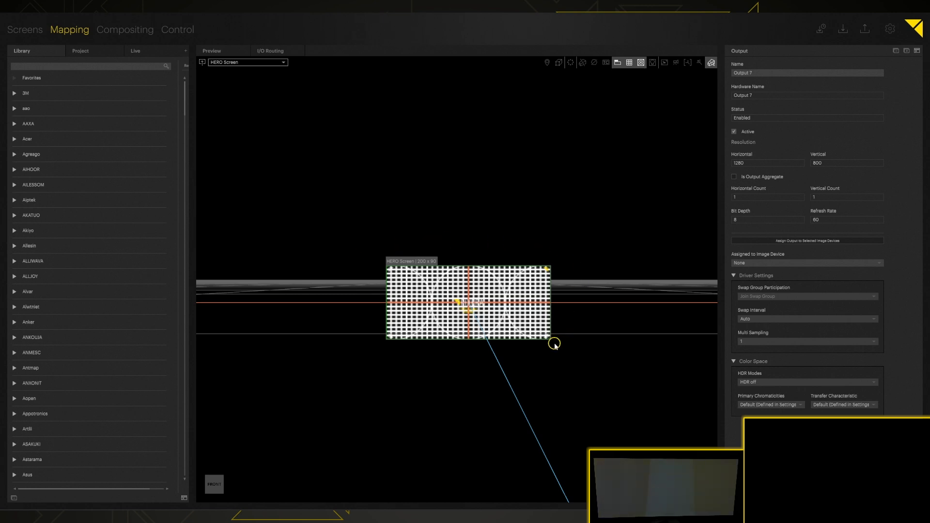
{"action": "left_click", "coordinate": [25, 30]}
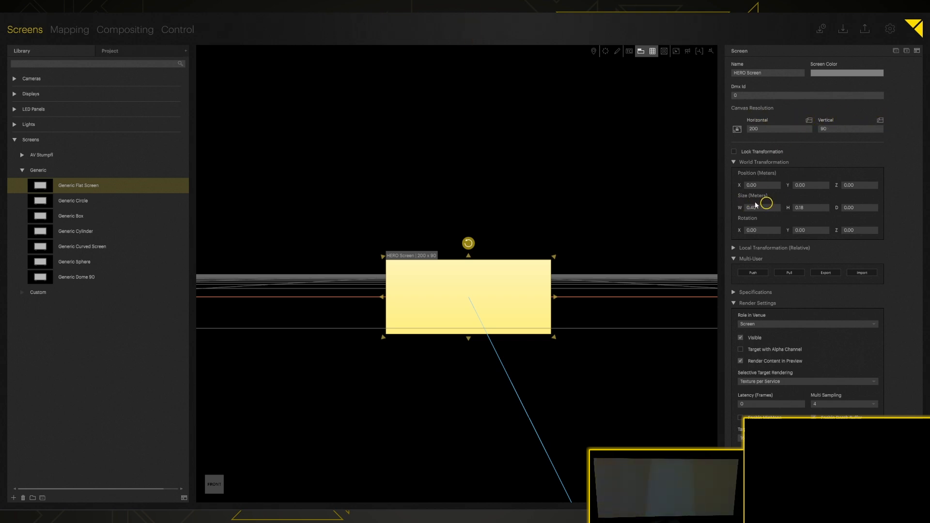
- Set the canvas width with a 1280*2 expression and the vertical resolution to 800
{"action": "left_click", "coordinate": [755, 129]}
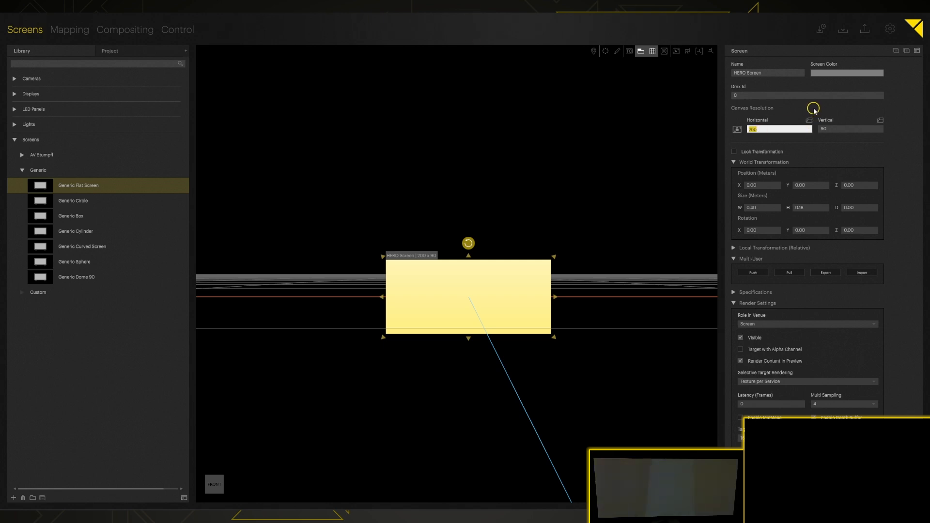
{"action": "type", "text": "1280"}
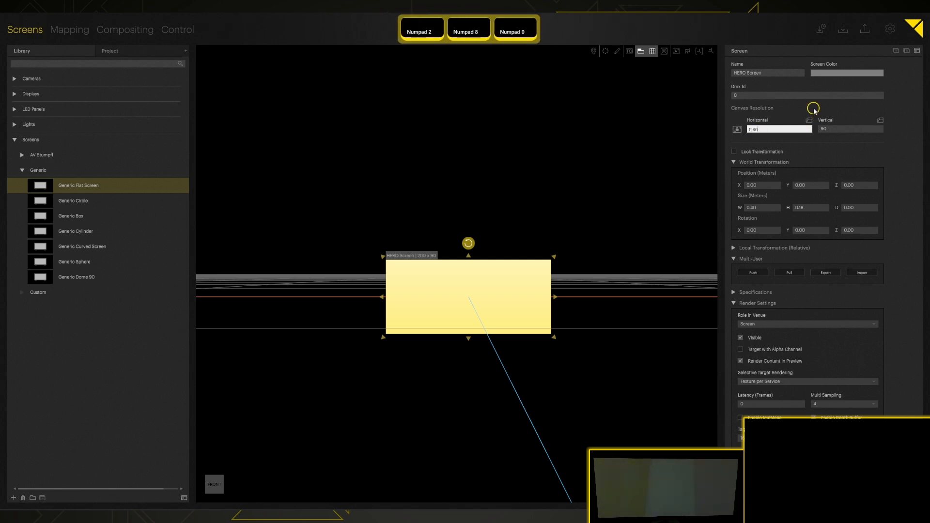
{"action": "type", "text": "*"}
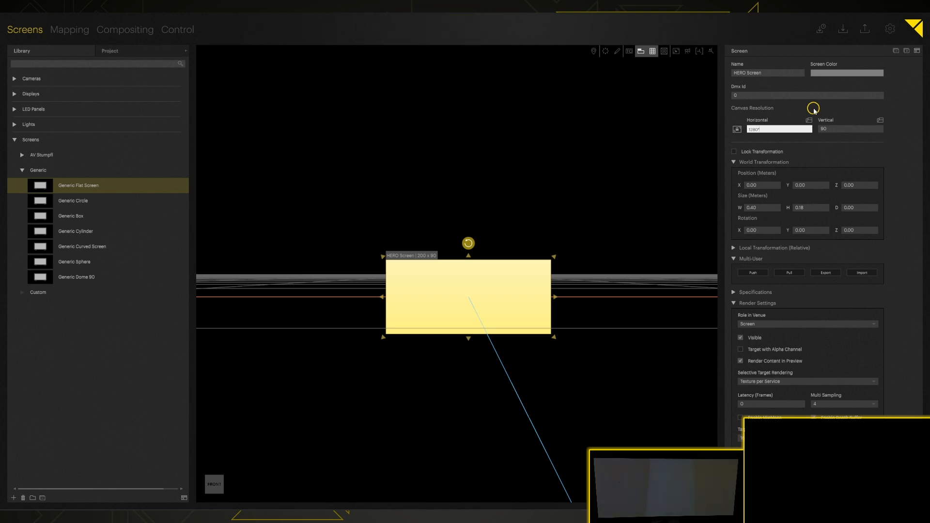
{"action": "type", "text": "2*"}
{"action": "key", "text": "KP_Decimal"}
{"action": "key", "text": "KP_Enter"}
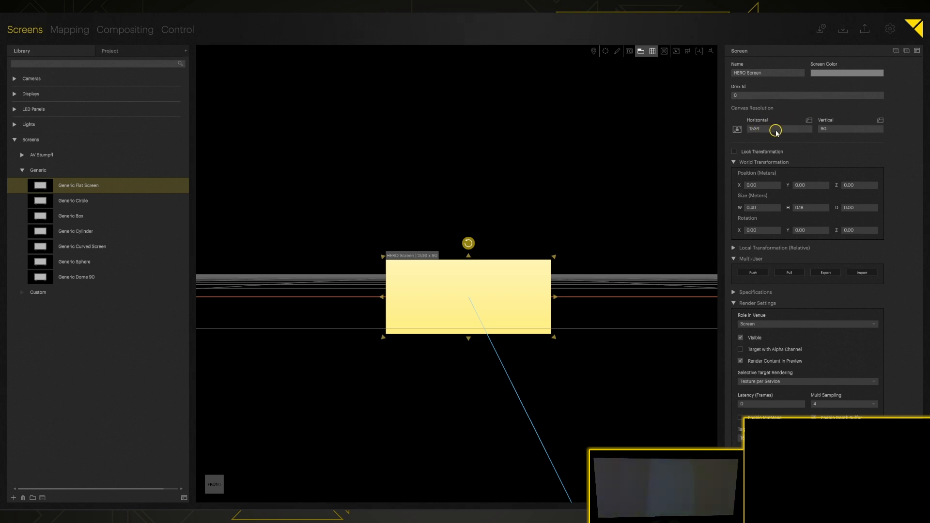
{"action": "left_click", "coordinate": [842, 130]}
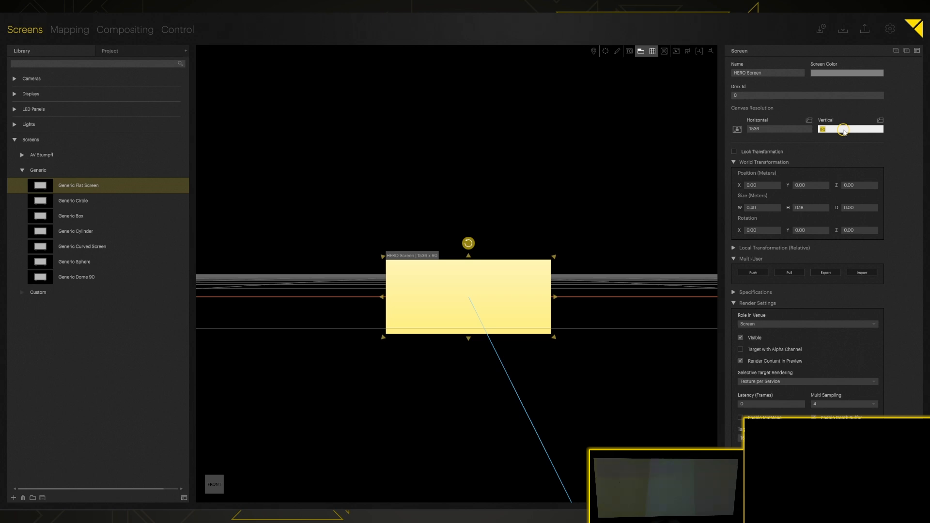
{"action": "type", "text": "800"}
{"action": "key", "text": "KP_Enter"}
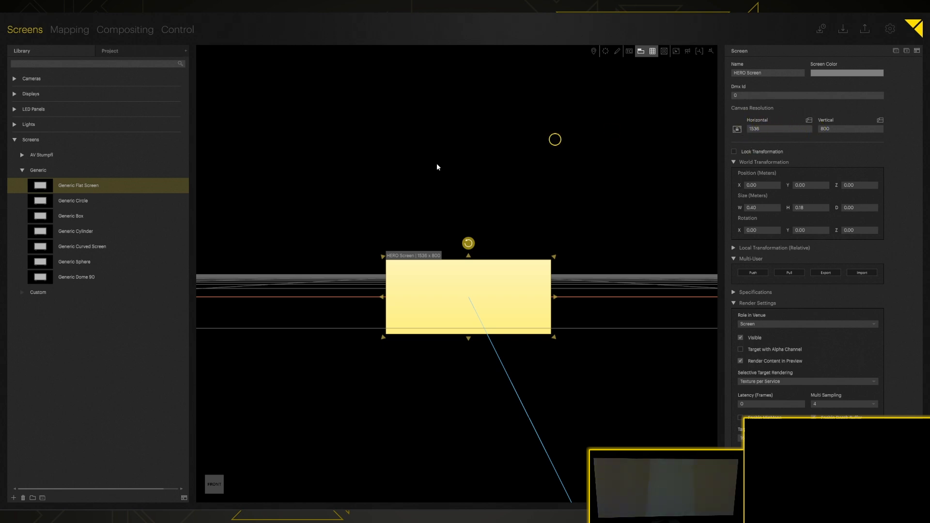
- Settle the horizontal canvas resolution at 1880, after briefly trying 1280*1.5
{"action": "left_click", "coordinate": [758, 131]}
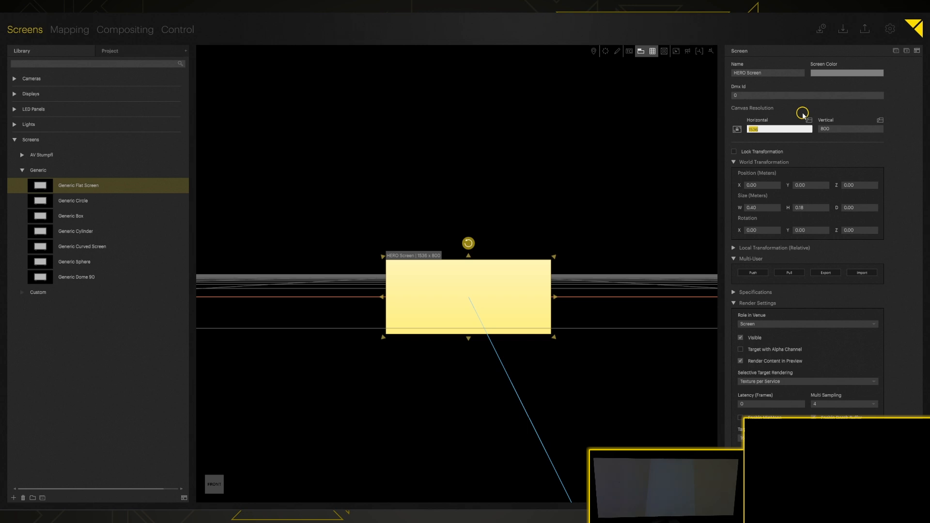
{"action": "type", "text": "1880"}
{"action": "key", "text": "Return"}
{"action": "left_click", "coordinate": [758, 129]}
{"action": "type", "text": "12"}
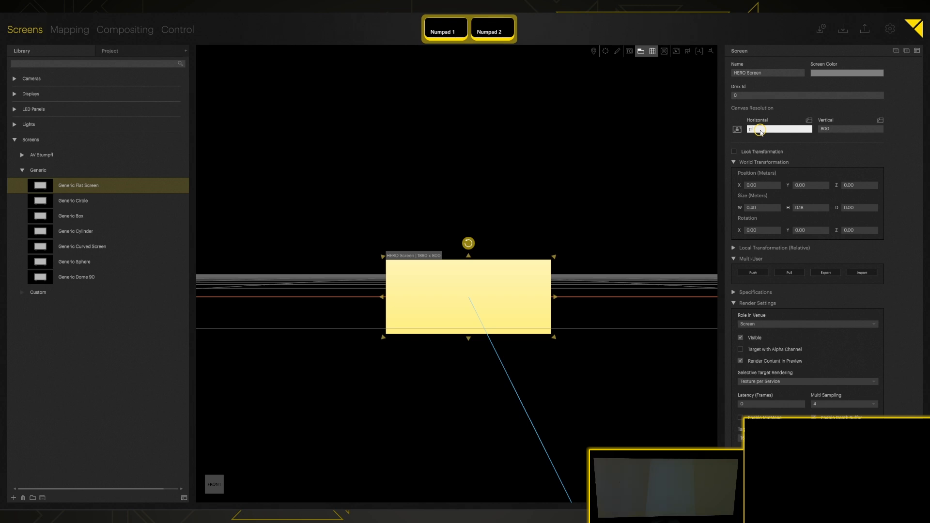
{"action": "type", "text": "80*"}
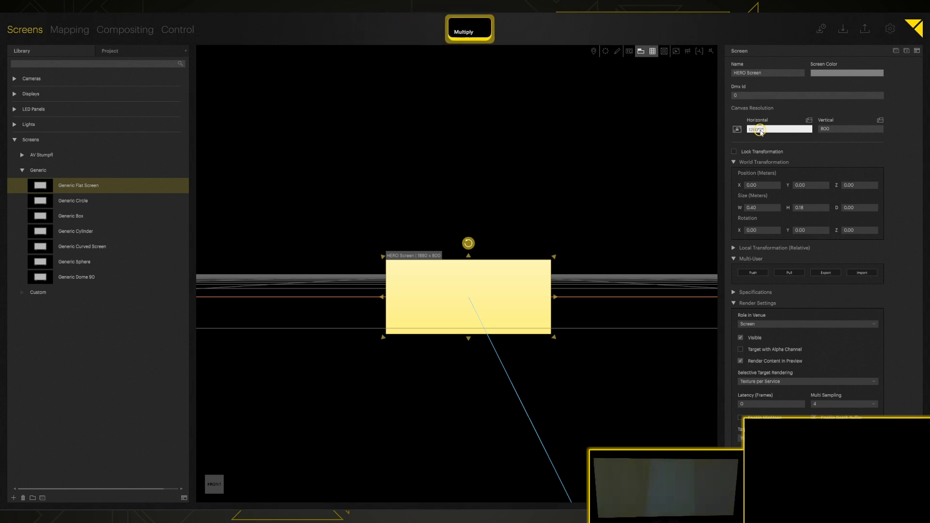
{"action": "type", "text": "1.5"}
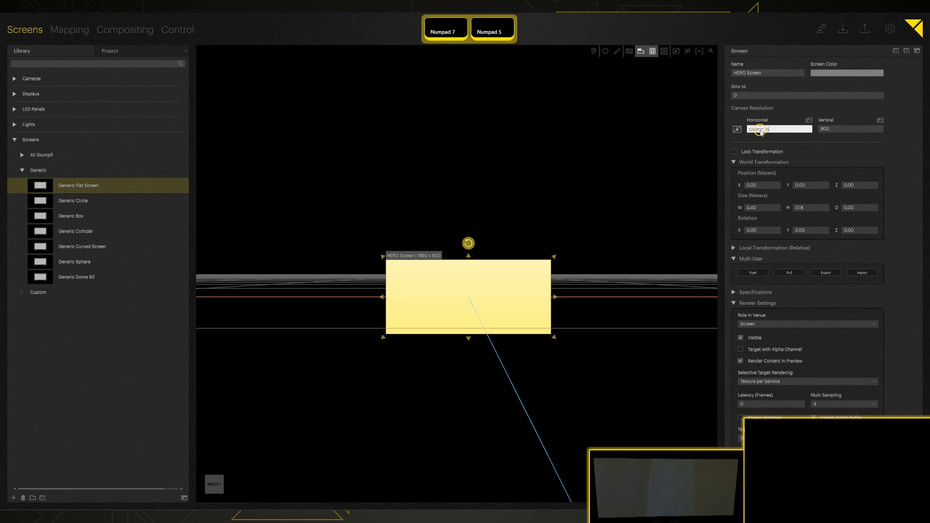
{"action": "key", "text": "Return"}
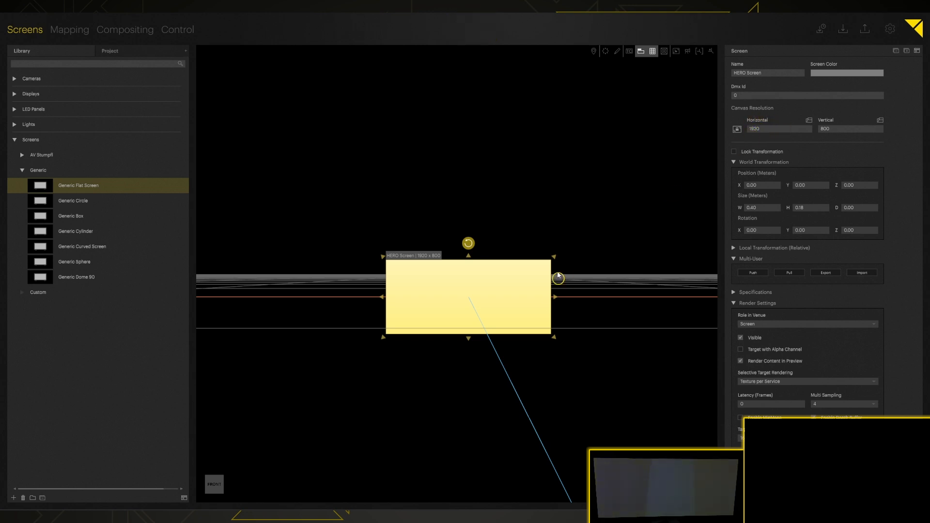
{"action": "left_click", "coordinate": [764, 128]}
{"action": "type", "text": "1880"}
{"action": "key", "text": "Return"}
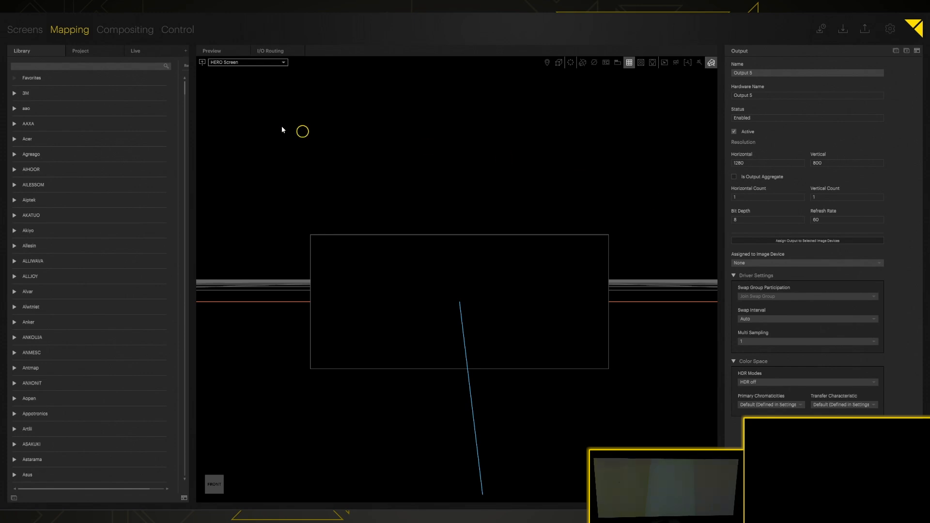
- Find the ML750e projector in the library and place it in front of HERO Screen
{"action": "left_click", "coordinate": [112, 67]}
{"action": "type", "text": "ml"}
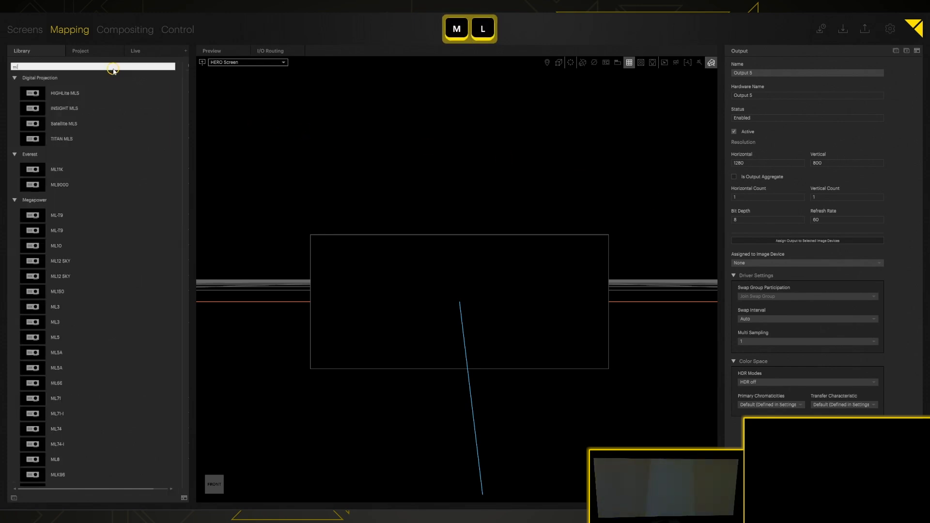
{"action": "key", "text": "BackSpace"}
{"action": "type", "text": "l750"}
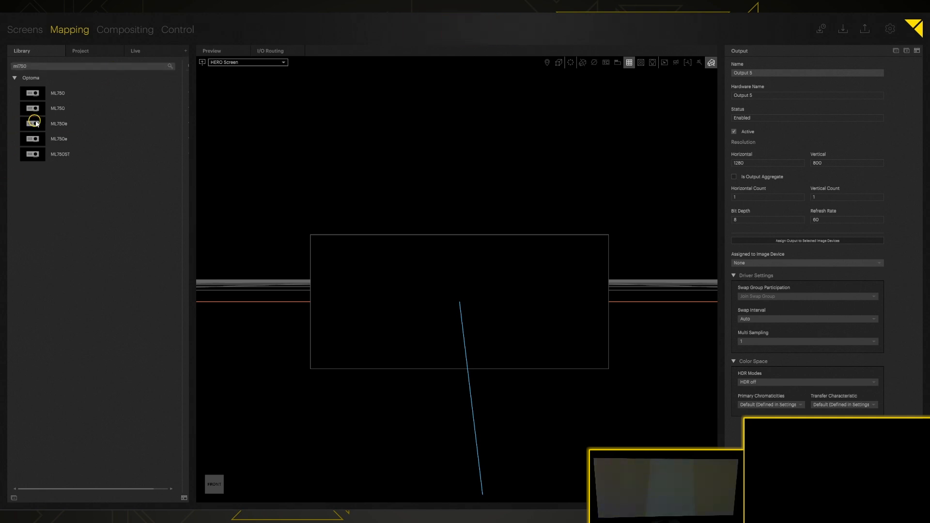
{"action": "left_click", "coordinate": [34, 125]}
{"action": "left_click_drag", "start_coordinate": [517, 263], "coordinate": [517, 261]}
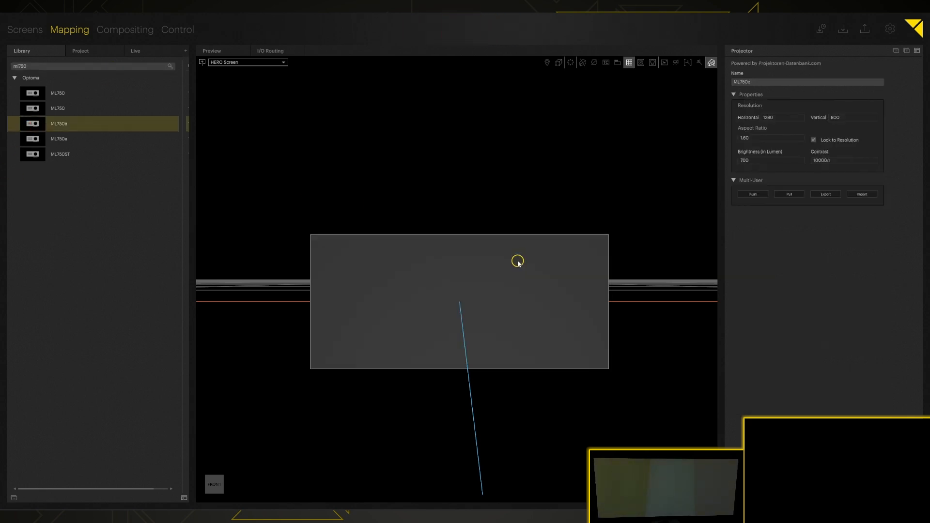
{"action": "scroll", "coordinate": [496, 244], "scroll_direction": "down", "scroll_amount": 3}
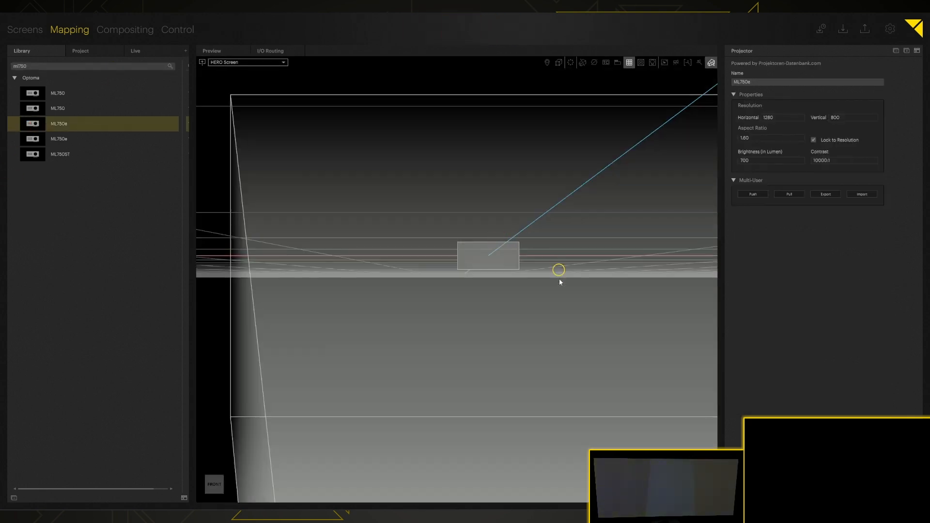
{"action": "scroll", "coordinate": [557, 276], "scroll_direction": "down", "scroll_amount": 3}
{"action": "middle_click_drag", "start_coordinate": [562, 306], "coordinate": [455, 203]}
{"action": "scroll", "coordinate": [455, 203], "scroll_direction": "down", "scroll_amount": 1}
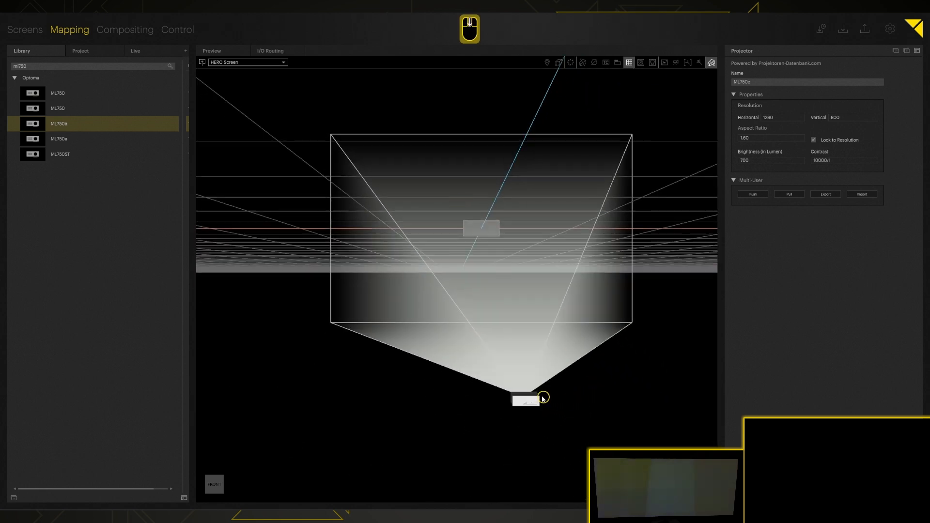
{"action": "left_click_drag", "start_coordinate": [527, 402], "coordinate": [489, 223]}
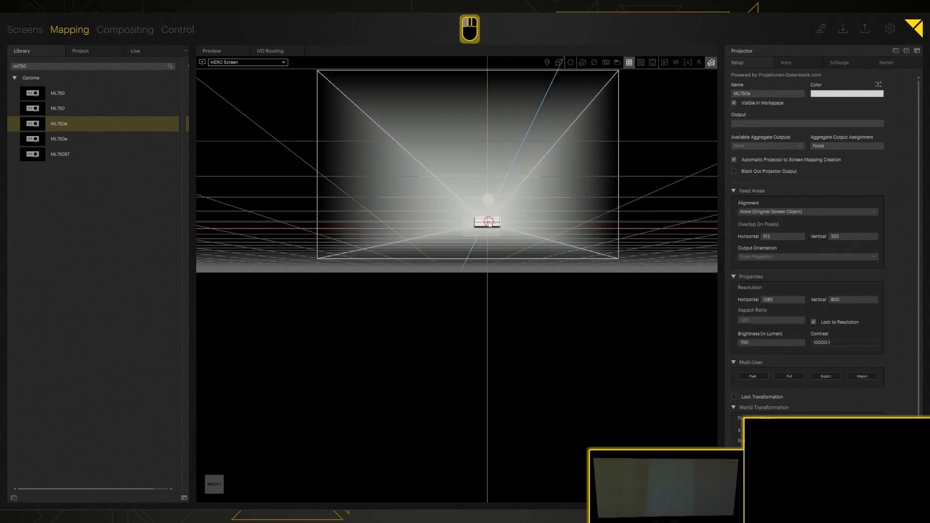
{"action": "middle_click_drag", "start_coordinate": [568, 196], "coordinate": [476, 331]}
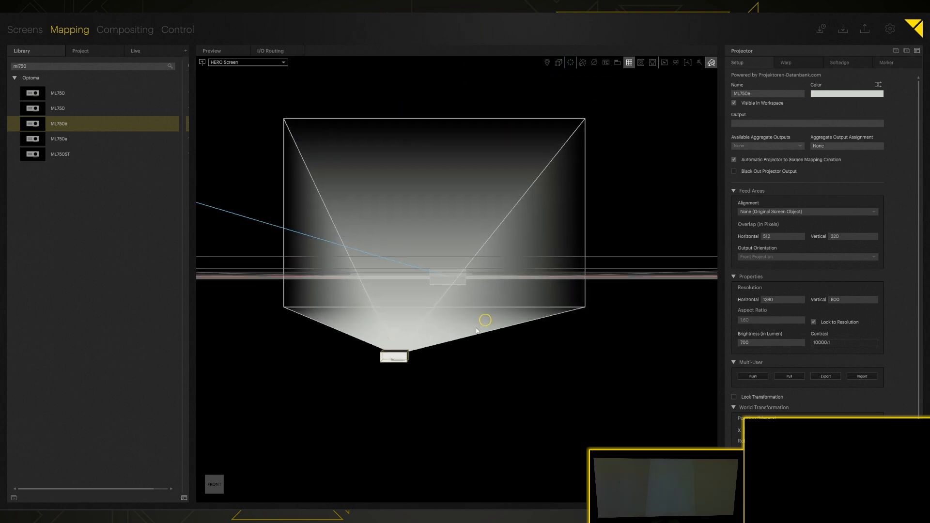
- Check the ML750e's mapping to HERO Screen and move the projector up and right
{"action": "left_click", "coordinate": [77, 50]}
{"action": "left_click", "coordinate": [23, 91]}
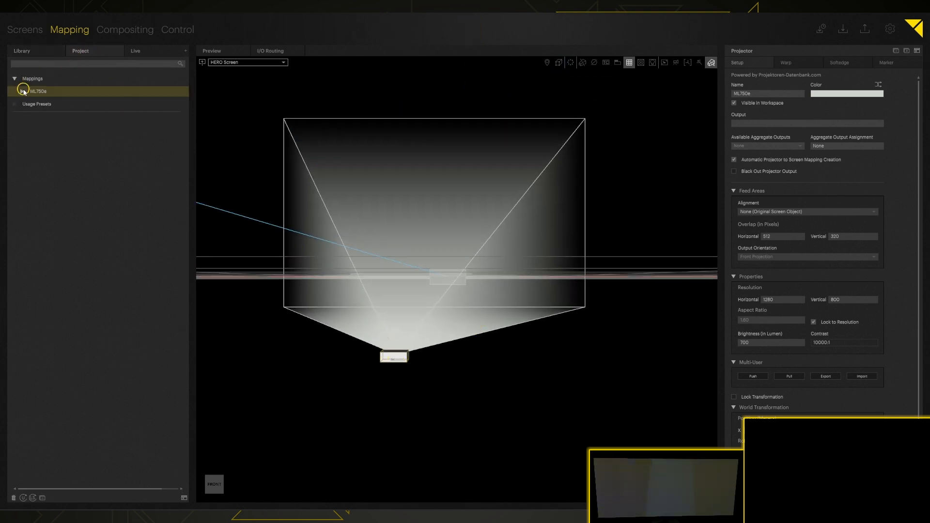
{"action": "left_click", "coordinate": [22, 91]}
{"action": "left_click", "coordinate": [46, 92]}
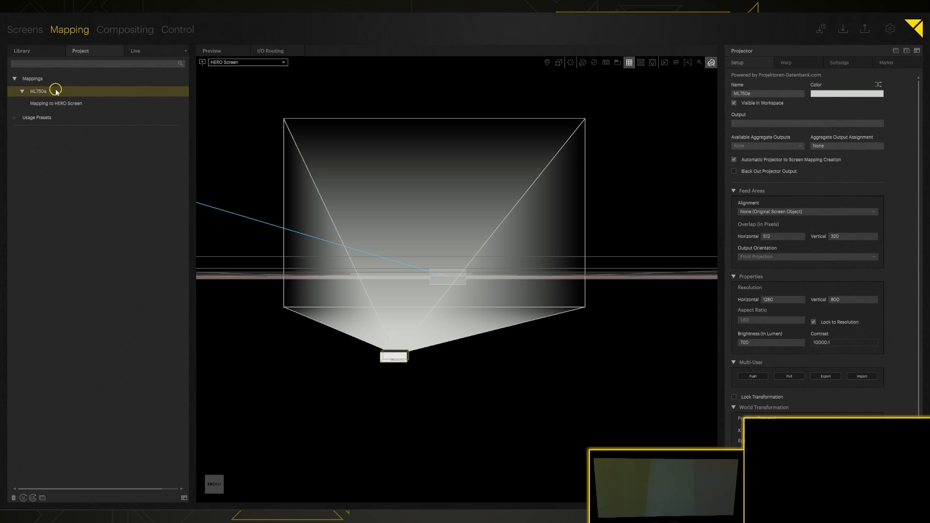
{"action": "left_click", "coordinate": [22, 51]}
{"action": "left_click", "coordinate": [78, 51]}
{"action": "left_click_drag", "start_coordinate": [391, 358], "coordinate": [429, 297]}
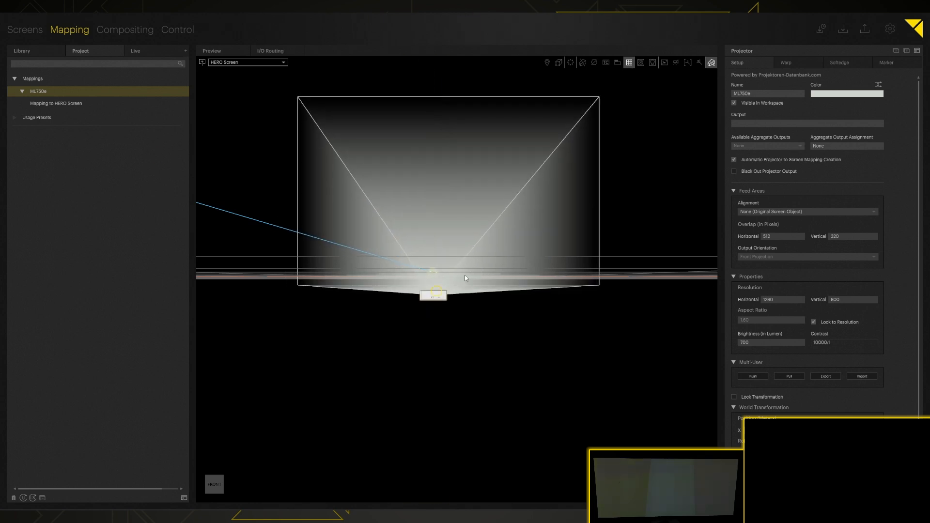
- Auto-transform the projector into two ML750e units aligned side by side on HERO Screen
{"action": "left_click", "coordinate": [572, 62]}
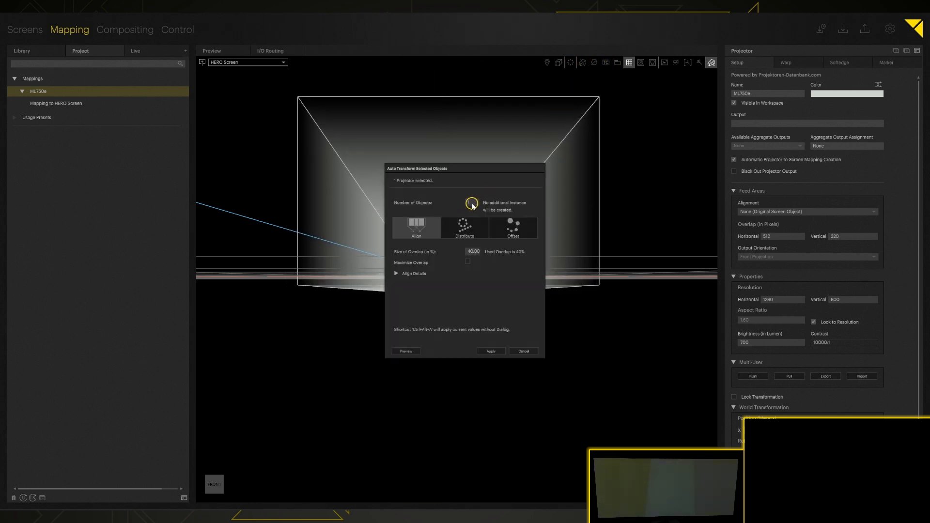
{"action": "type", "text": "2"}
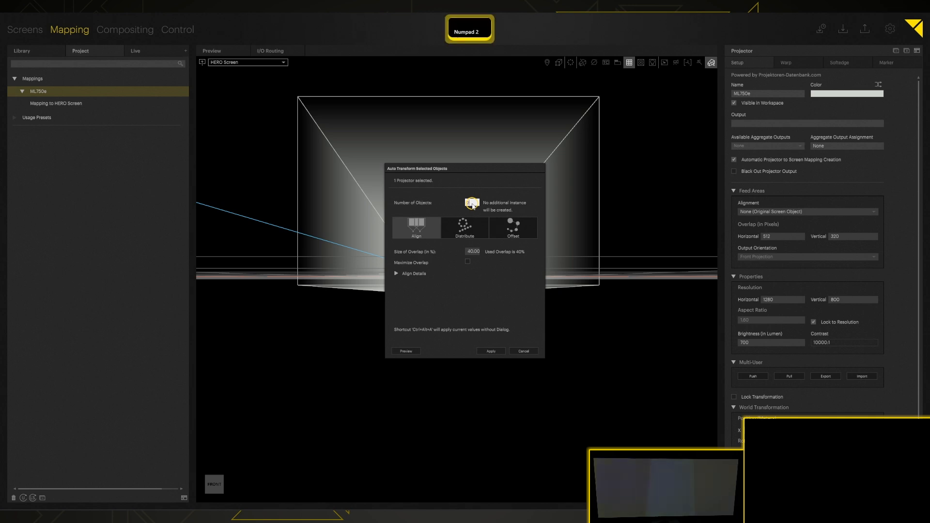
{"action": "left_click", "coordinate": [397, 274]}
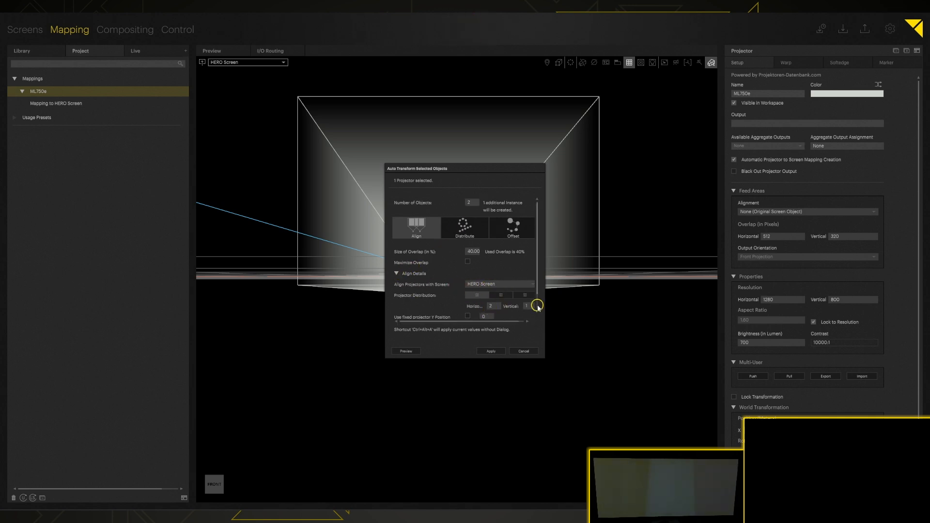
{"action": "left_click", "coordinate": [490, 352]}
{"action": "left_click", "coordinate": [491, 353]}
{"action": "scroll", "coordinate": [442, 289], "scroll_direction": "up", "scroll_amount": 5}
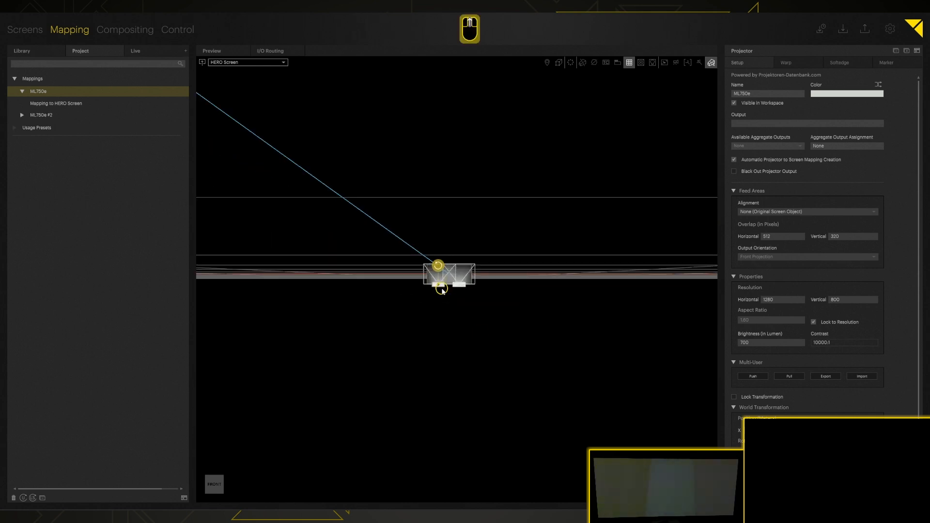
{"action": "scroll", "coordinate": [442, 289], "scroll_direction": "up", "scroll_amount": 6}
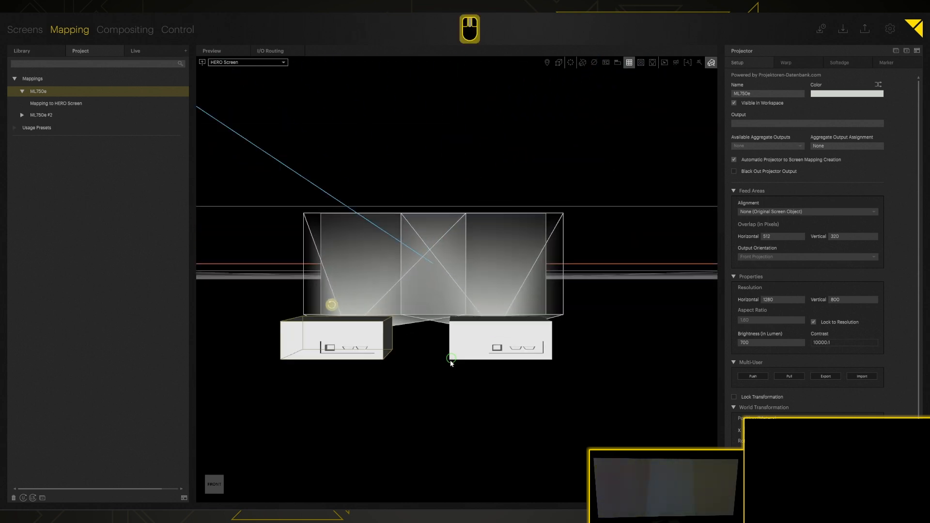
{"action": "middle_click_drag", "start_coordinate": [424, 358], "coordinate": [447, 346]}
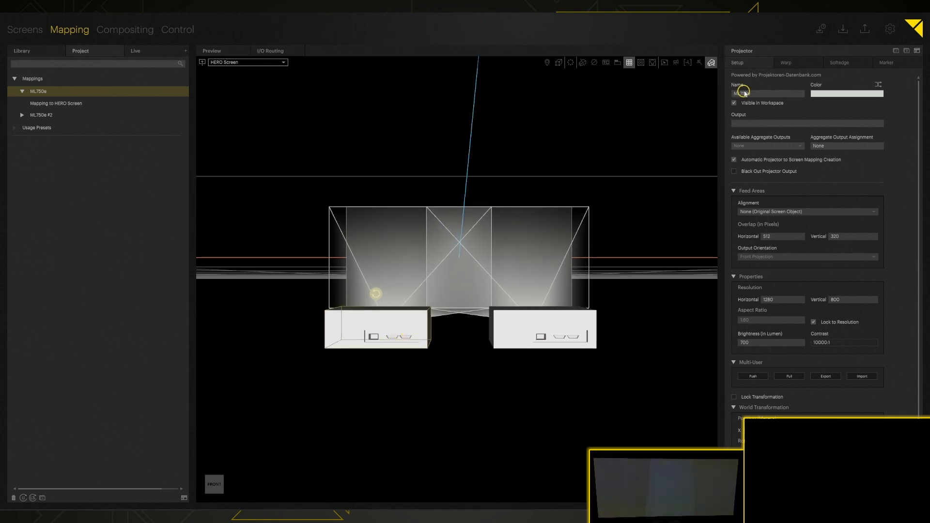
- Rename the left projector PJ HL and the right projector PJ HR
{"action": "left_click", "coordinate": [741, 92]}
{"action": "type", "text": "PH HL"}
{"action": "key", "text": "Return"}
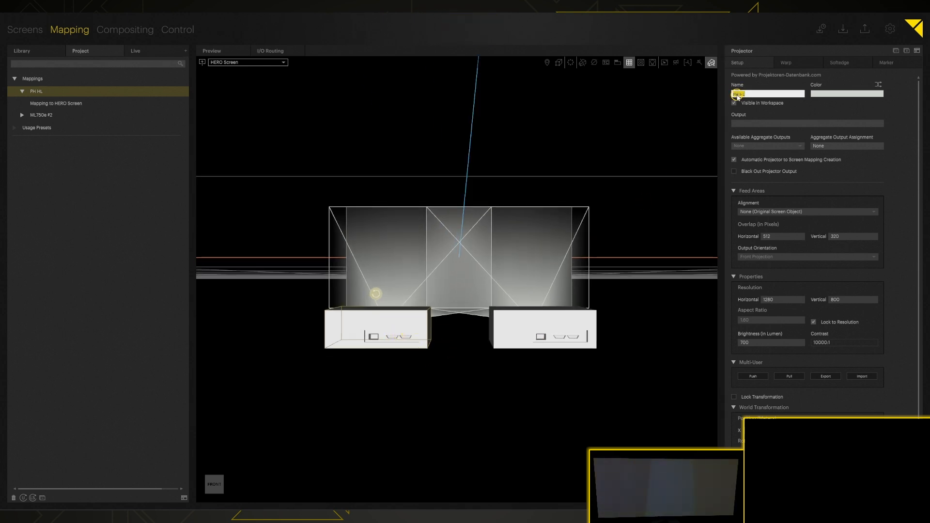
{"action": "type", "text": "PJ HL"}
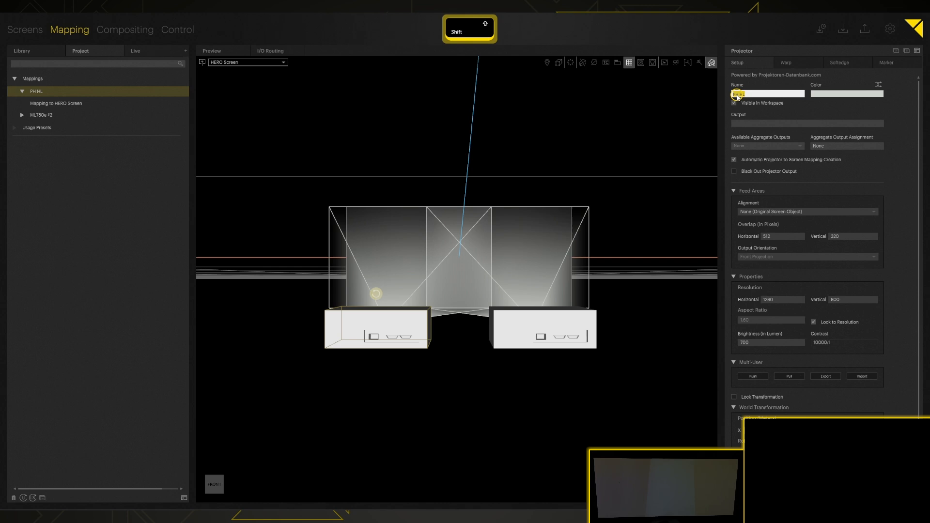
{"action": "key", "text": "Return"}
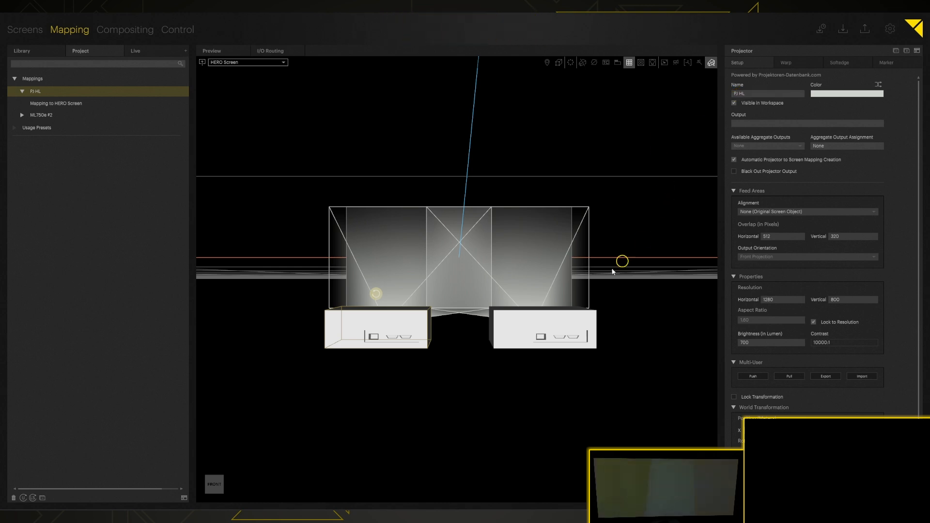
{"action": "left_click", "coordinate": [571, 319]}
{"action": "left_click", "coordinate": [746, 94]}
{"action": "type", "text": "PJ HR"}
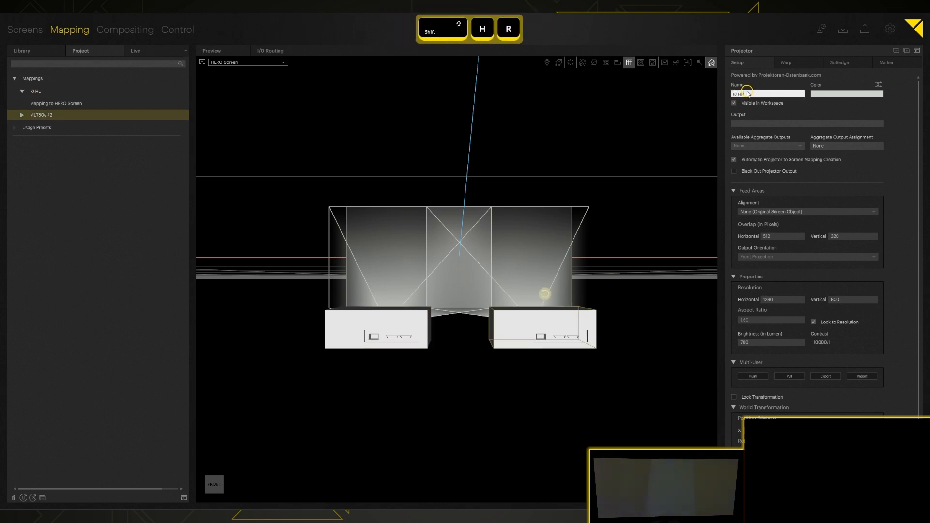
{"action": "key", "text": "Return"}
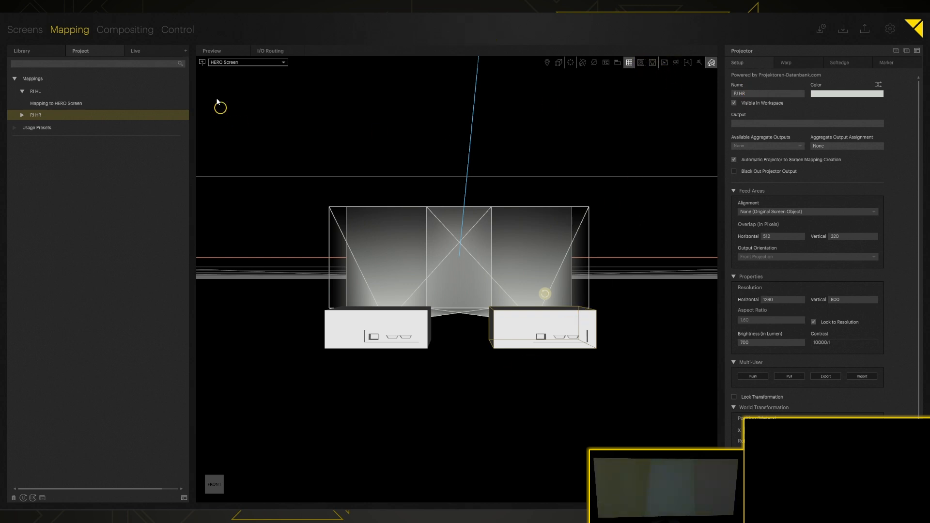
- Assign Output 5 to the left projector PJ HL
{"action": "left_click", "coordinate": [150, 50]}
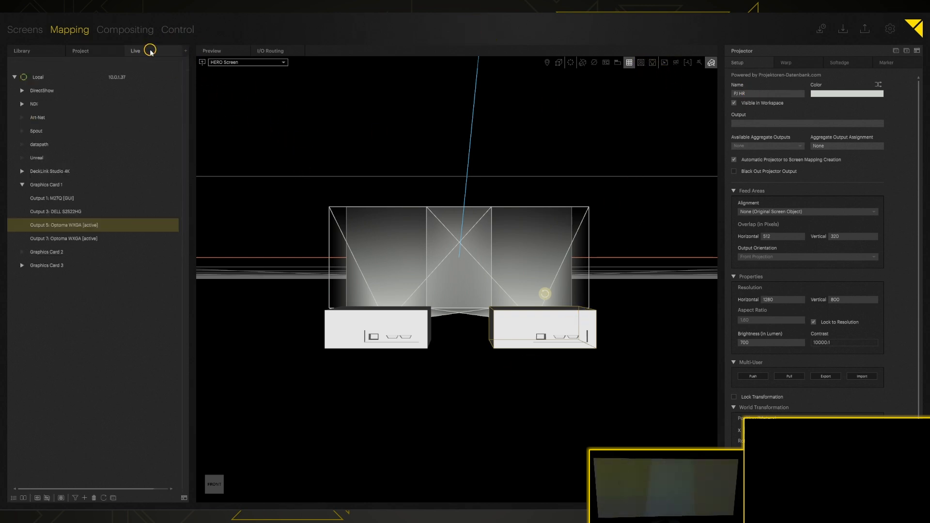
{"action": "left_click", "coordinate": [23, 498]}
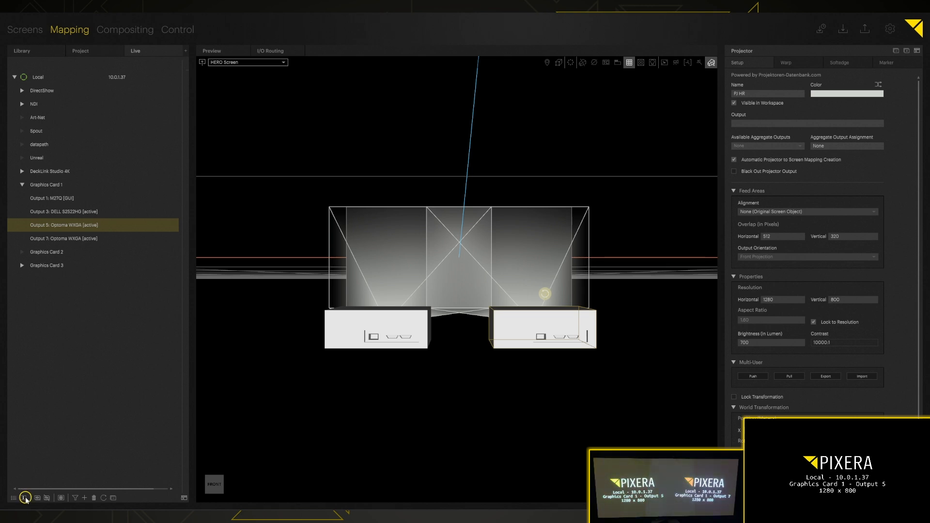
{"action": "left_click", "coordinate": [24, 498]}
{"action": "left_click", "coordinate": [74, 198]}
{"action": "left_click", "coordinate": [84, 225]}
{"action": "left_click", "coordinate": [50, 225]}
{"action": "left_click_drag", "start_coordinate": [50, 225], "coordinate": [350, 267]}
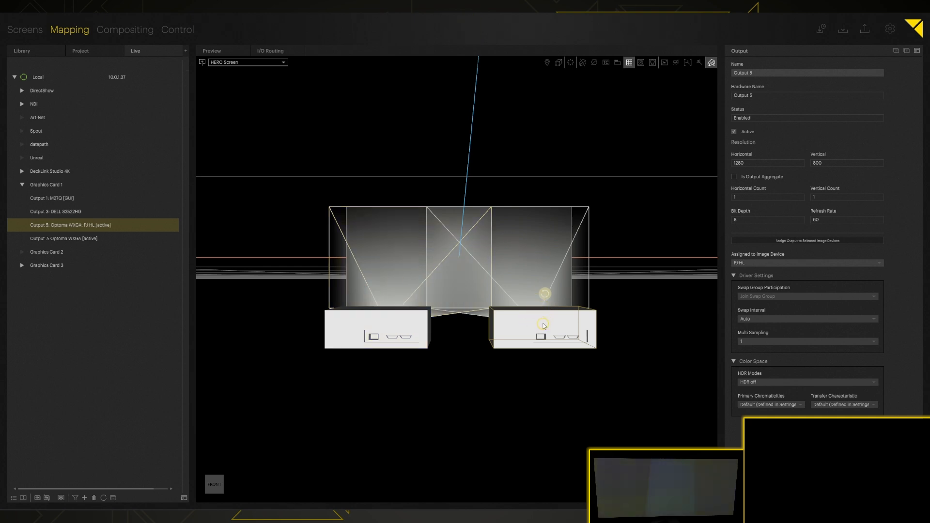
{"action": "left_click", "coordinate": [269, 51]}
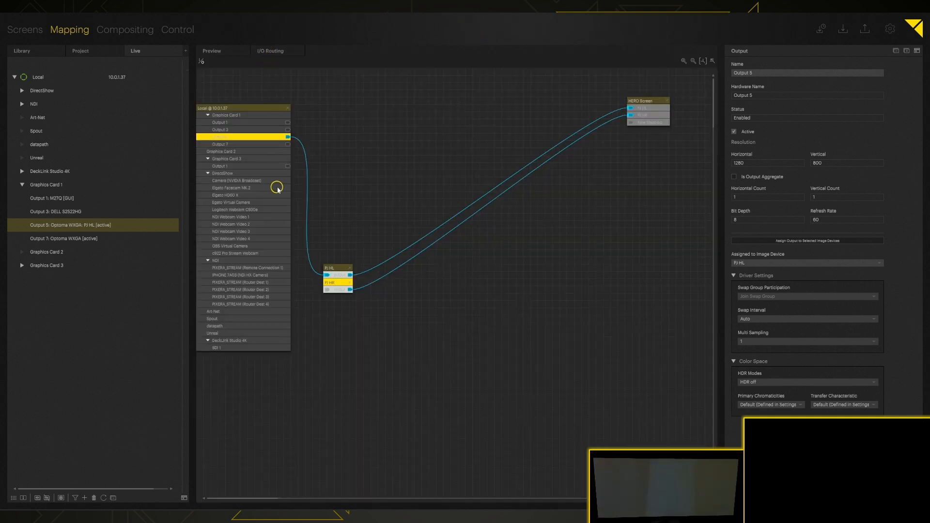
{"action": "left_click", "coordinate": [212, 51]}
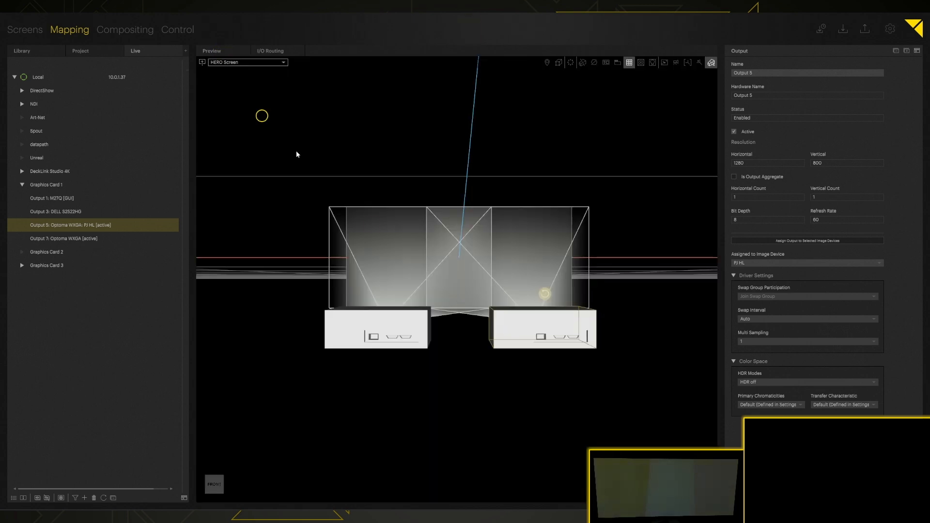
- Route Graphics Card 1's Output 7 to PJ HR and turn on the test pattern
{"action": "left_click", "coordinate": [552, 329]}
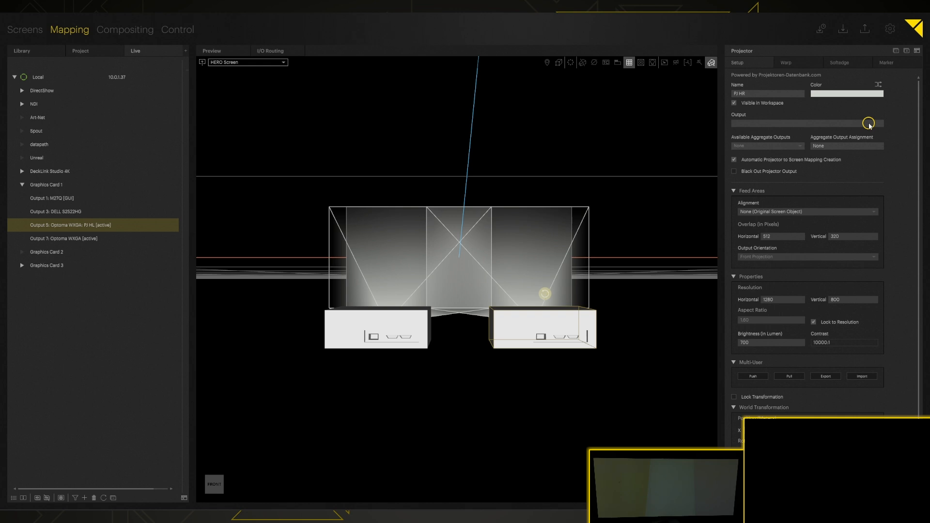
{"action": "left_click", "coordinate": [773, 123]}
{"action": "left_click", "coordinate": [390, 148]}
{"action": "left_click", "coordinate": [398, 255]}
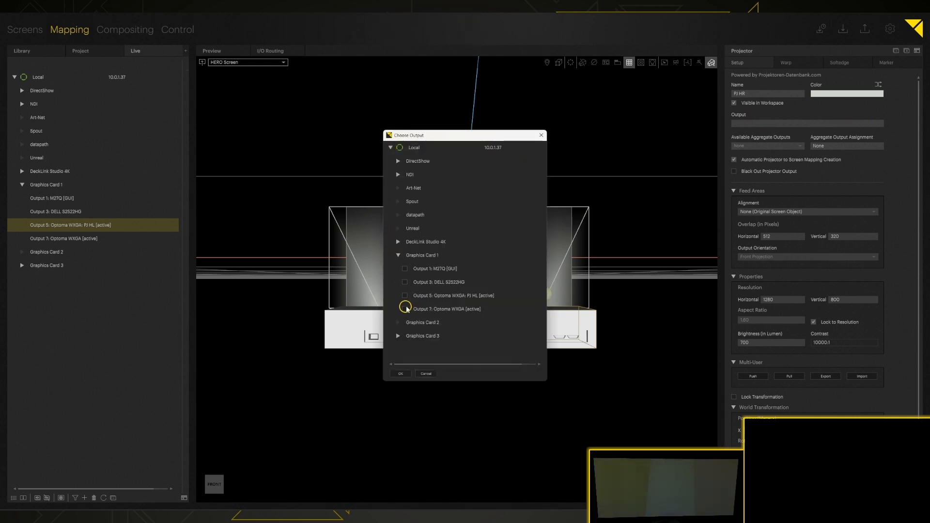
{"action": "left_click", "coordinate": [400, 374]}
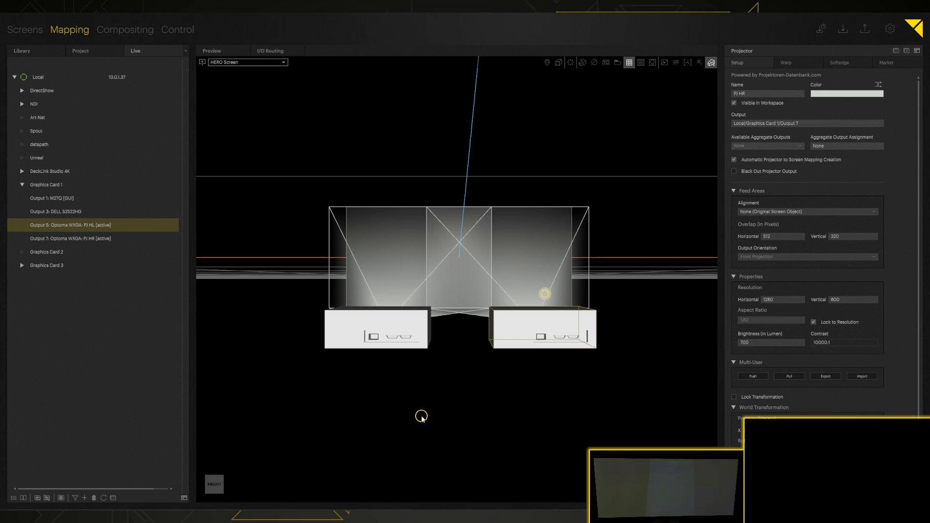
{"action": "left_click", "coordinate": [640, 63]}
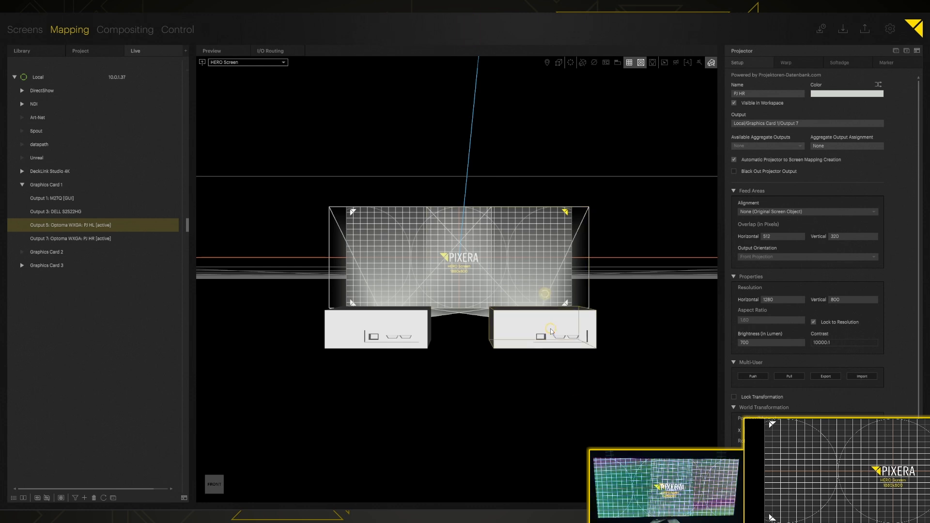
{"action": "left_click_drag", "start_coordinate": [537, 333], "coordinate": [653, 249]}
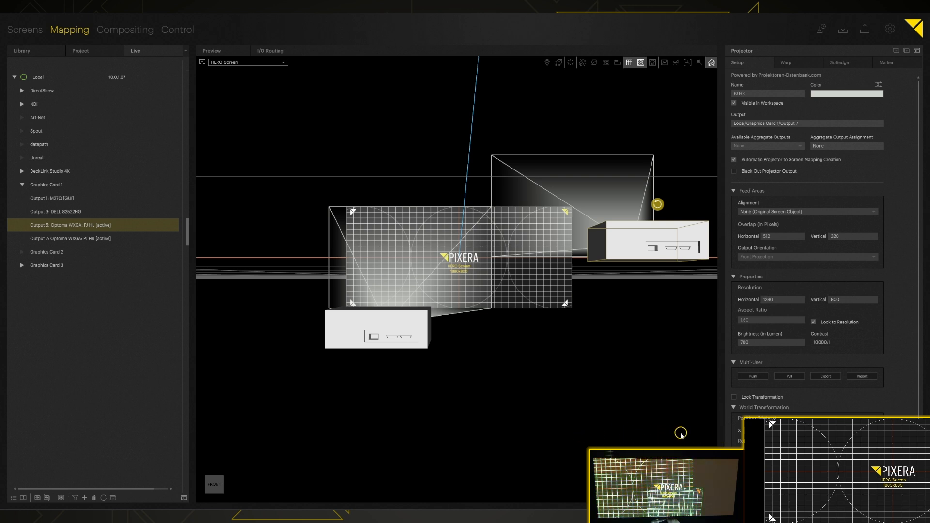
{"action": "left_click_drag", "start_coordinate": [381, 339], "coordinate": [306, 257]}
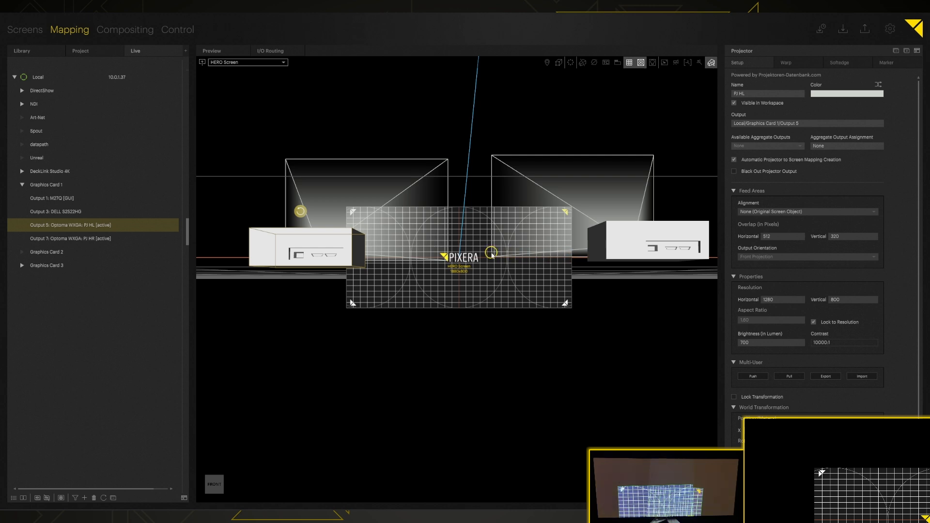
{"action": "mouse_move", "coordinate": [645, 255]}
{"action": "left_mouse_down"}
{"action": "mouse_move", "coordinate": [600, 290]}
{"action": "mouse_move", "coordinate": [624, 279]}
{"action": "mouse_move", "coordinate": [638, 252]}
{"action": "left_mouse_up"}
{"action": "key", "text": "ctrl+z"}
{"action": "key", "text": "ctrl+z"}
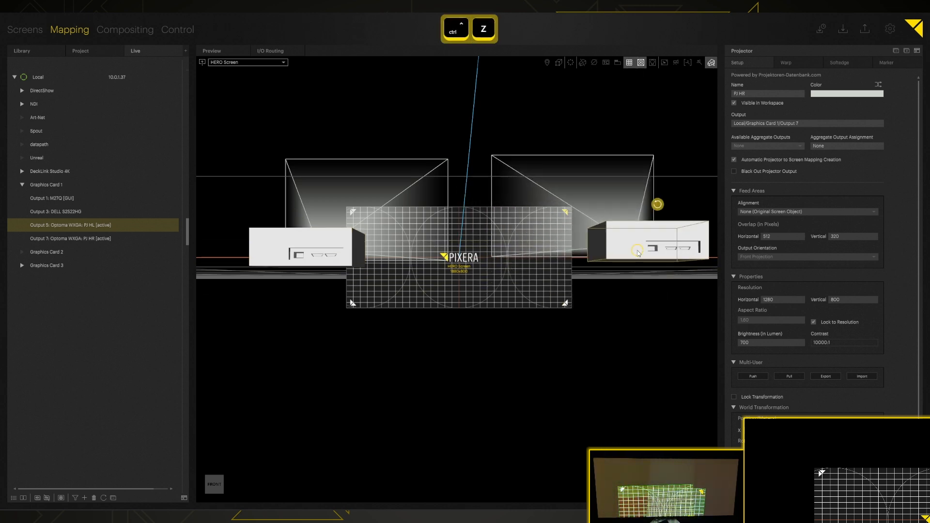
{"action": "key", "text": "ctrl+z"}
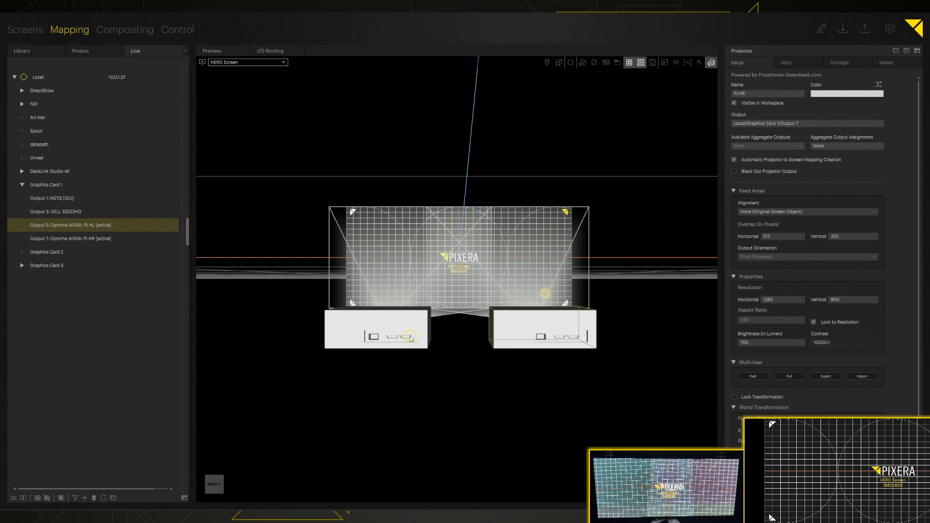
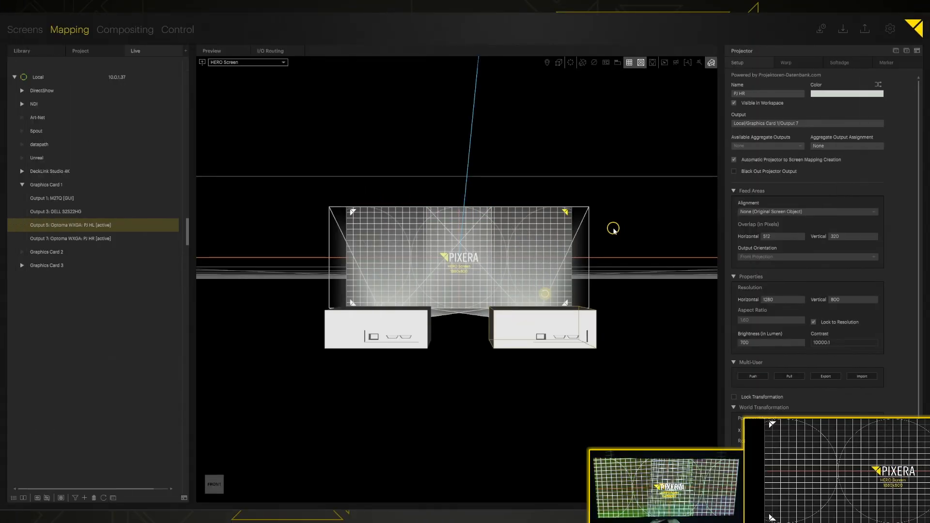
- In PJ HR's warp settings, pull the top-right corner down and inward
{"action": "left_click", "coordinate": [529, 326]}
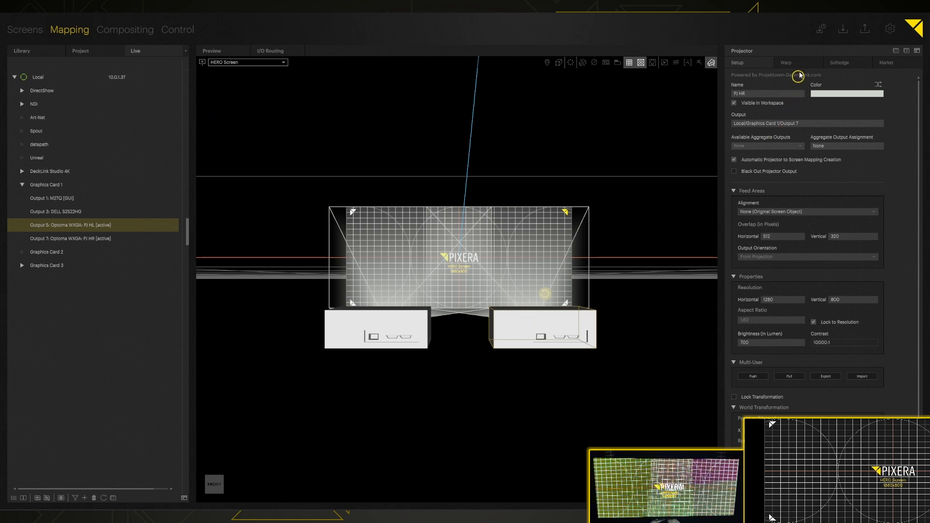
{"action": "left_click", "coordinate": [787, 63]}
{"action": "left_click_drag", "start_coordinate": [876, 95], "coordinate": [856, 101]}
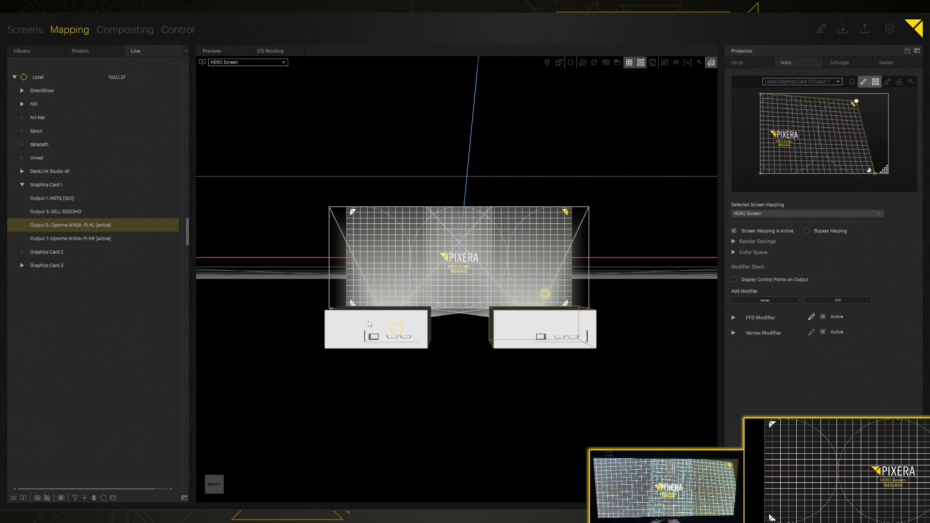
- Black out the left projector PJ HL's output from the Project list
{"action": "left_click", "coordinate": [95, 53]}
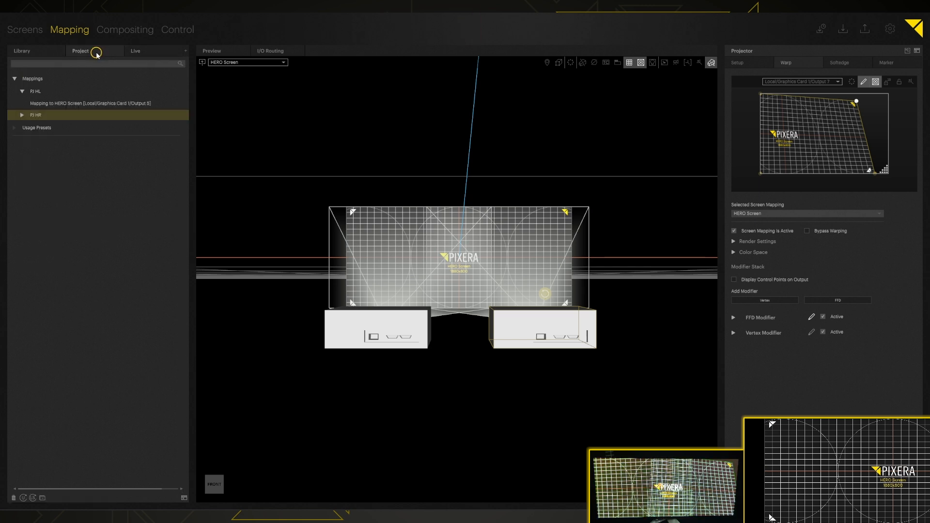
{"action": "right_click", "coordinate": [40, 91]}
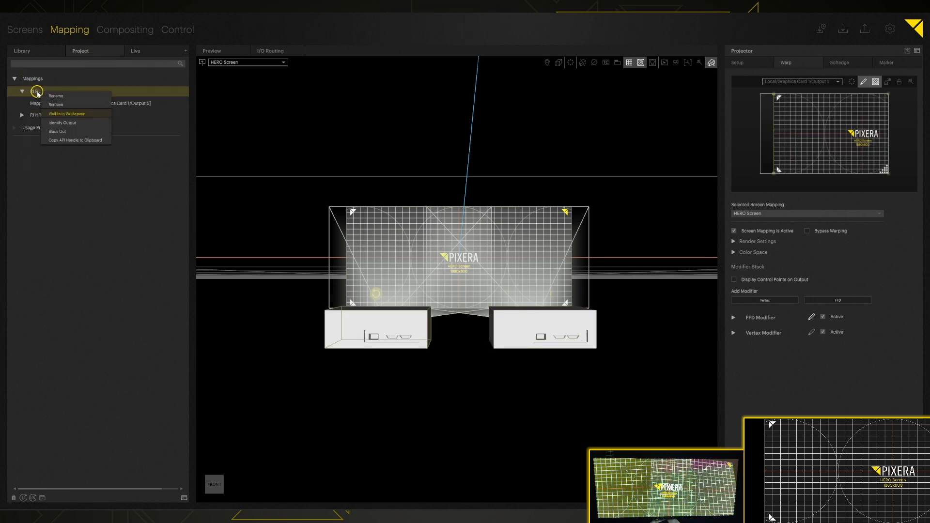
{"action": "left_click", "coordinate": [58, 132]}
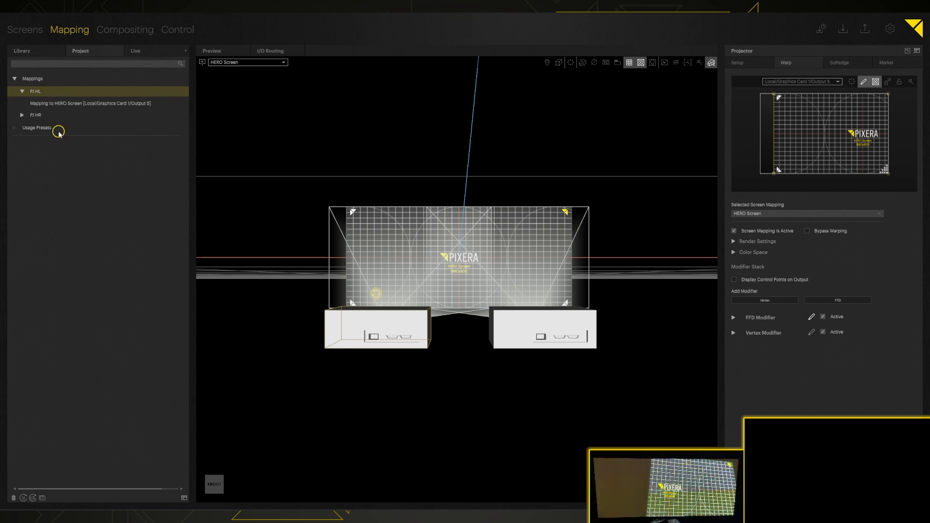
- Select PJ HR and nudge its top-right and bottom-right warp corners into place
{"action": "left_click", "coordinate": [544, 322]}
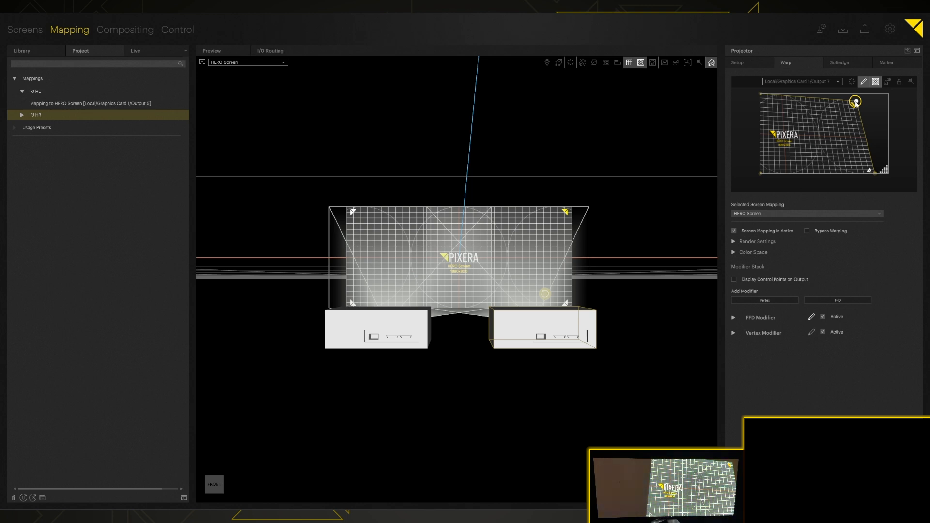
{"action": "key", "text": "shift+Right"}
{"action": "key", "text": "shift+Up"}
{"action": "key", "text": "Right"}
{"action": "key", "text": "Right"}
{"action": "key", "text": "Right"}
{"action": "key", "text": "Right"}
{"action": "key", "text": "Right"}
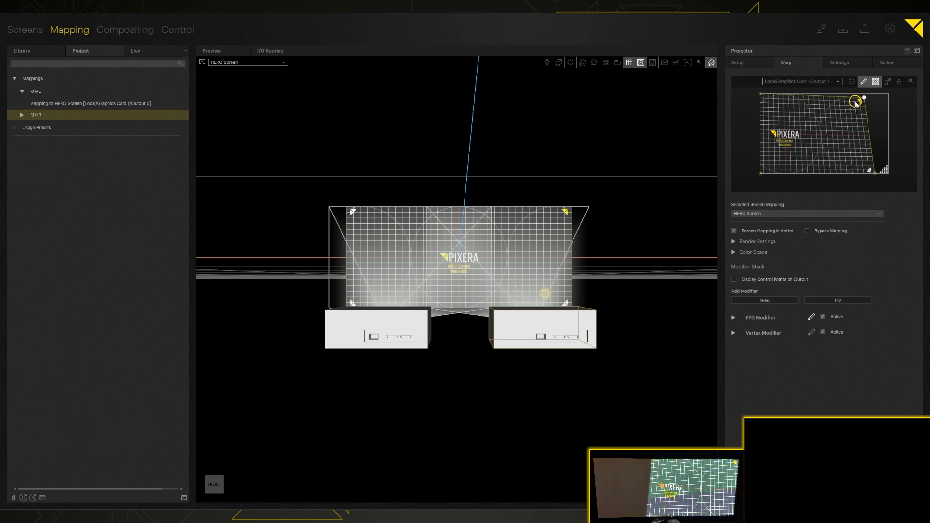
{"action": "key", "text": "ctrl+Down"}
{"action": "key", "text": "shift+Left"}
{"action": "key", "text": "shift+Left"}
{"action": "key", "text": "shift+Left"}
{"action": "key", "text": "shift+Left"}
{"action": "key", "text": "shift+Up"}
{"action": "key", "text": "shift+Up"}
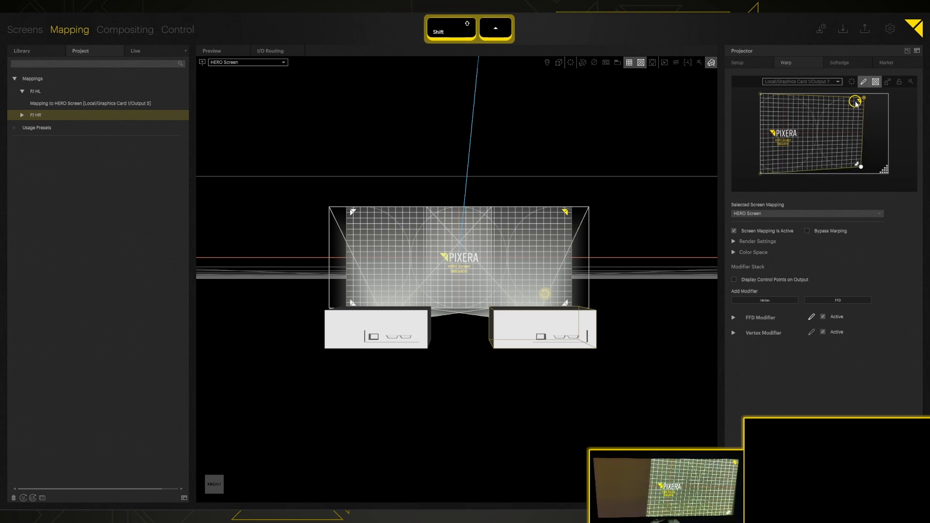
{"action": "key", "text": "shift+Right"}
{"action": "key", "text": "shift+Up"}
{"action": "key", "text": "Down"}
{"action": "key", "text": "Down"}
{"action": "key", "text": "Down"}
{"action": "key", "text": "Down"}
{"action": "key", "text": "Up"}
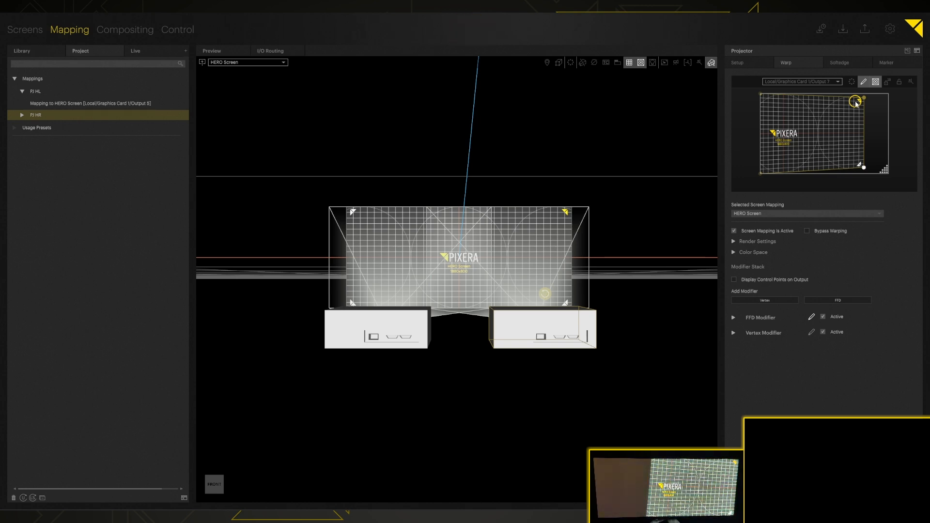
- Fine-tune PJ HR's bottom-left and top-left warp corners to fit the screen
{"action": "key", "text": "ctrl+Left"}
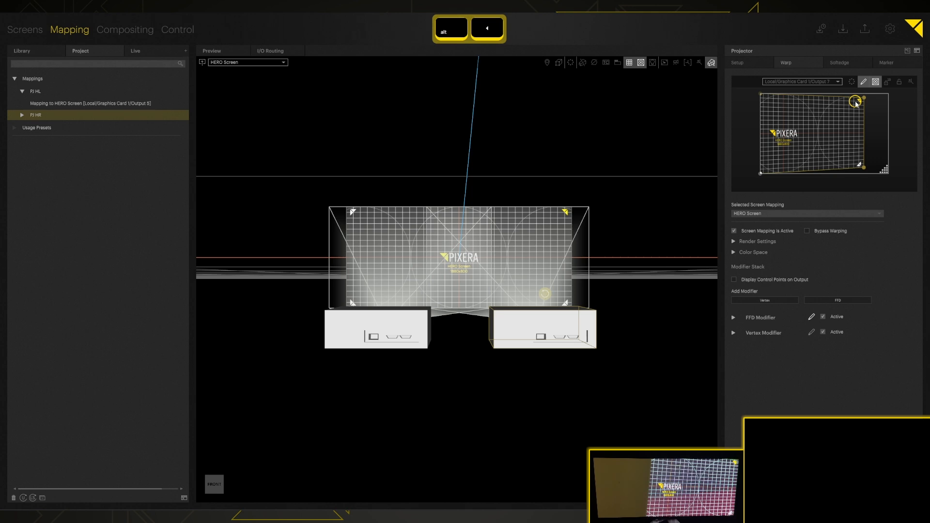
{"action": "key", "text": "shift+Up"}
{"action": "key", "text": "shift+Up"}
{"action": "key", "text": "shift+Right"}
{"action": "key", "text": "shift+Right"}
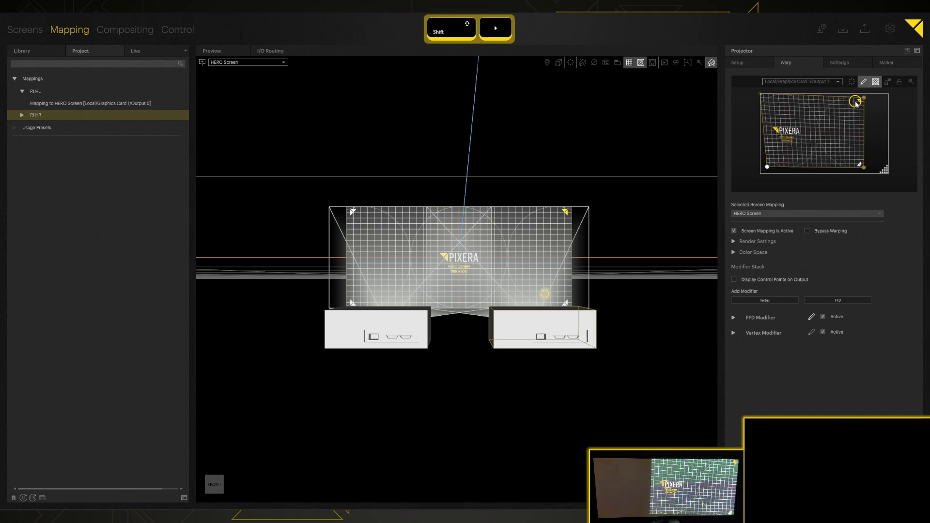
{"action": "key", "text": "shift+Down"}
{"action": "key", "text": "Left"}
{"action": "key", "text": "Left"}
{"action": "key", "text": "Left"}
{"action": "key", "text": "Left"}
{"action": "key", "text": "Left"}
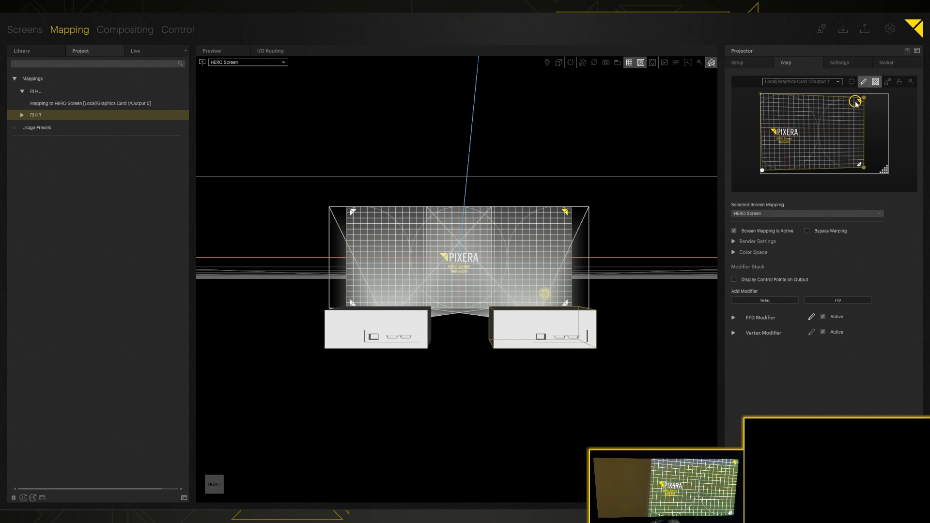
{"action": "key", "text": "ctrl+Up"}
{"action": "key", "text": "shift+Down"}
{"action": "key", "text": "shift+Down"}
{"action": "key", "text": "Left"}
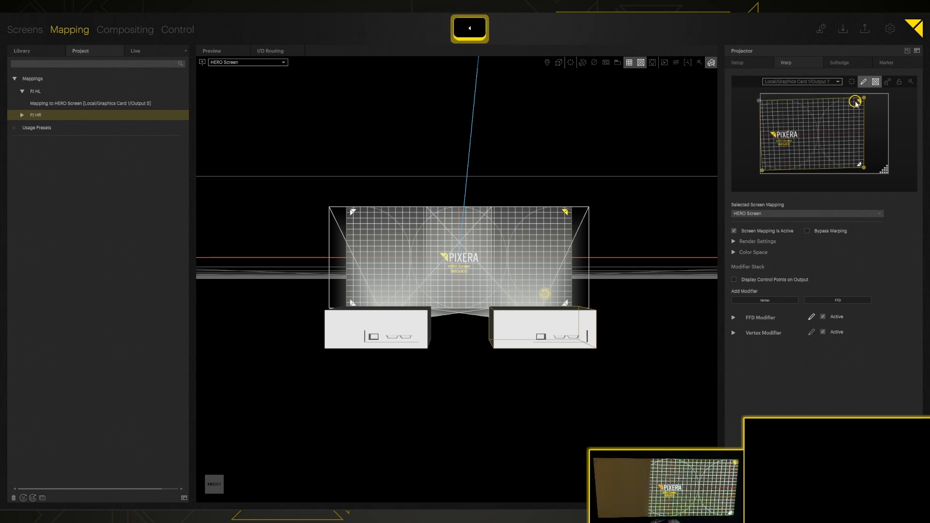
{"action": "key", "text": "Left"}
{"action": "key", "text": "Left"}
{"action": "key", "text": "Left"}
{"action": "key", "text": "Down"}
{"action": "key", "text": "Up"}
{"action": "key", "text": "Up"}
{"action": "key", "text": "ctrl+Down"}
{"action": "key", "text": "shift+Right"}
{"action": "key", "text": "shift+Right"}
{"action": "key", "text": "shift+Right"}
{"action": "key", "text": "shift+Right"}
{"action": "key", "text": "Left"}
{"action": "key", "text": "Left"}
{"action": "key", "text": "Left"}
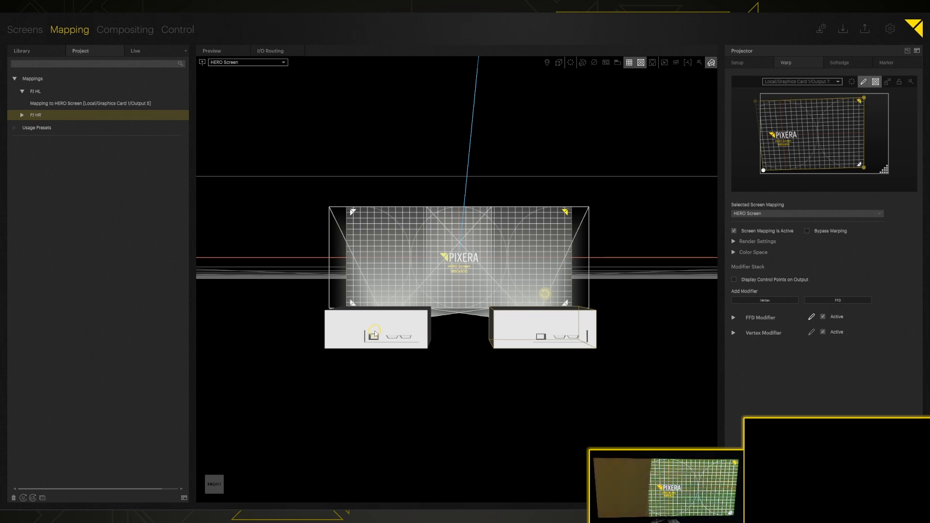
- Restore PJ HL's output and black out PJ HR instead
{"action": "left_click", "coordinate": [29, 92]}
{"action": "right_click", "coordinate": [36, 91]}
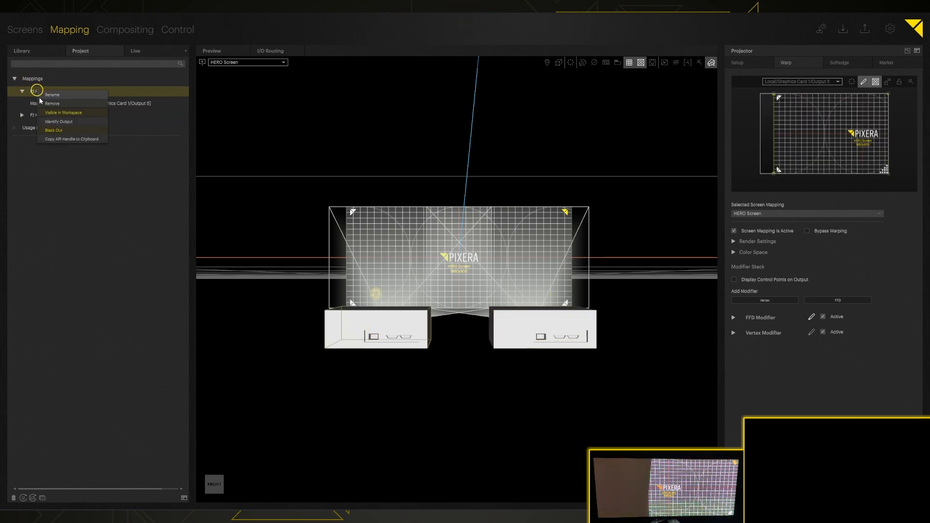
{"action": "left_click", "coordinate": [53, 130]}
{"action": "left_click", "coordinate": [45, 117]}
{"action": "right_click", "coordinate": [46, 117]}
{"action": "left_click", "coordinate": [59, 154]}
- Select PJ HL and nudge its top-left and bottom-left warp corners
{"action": "left_click", "coordinate": [374, 331]}
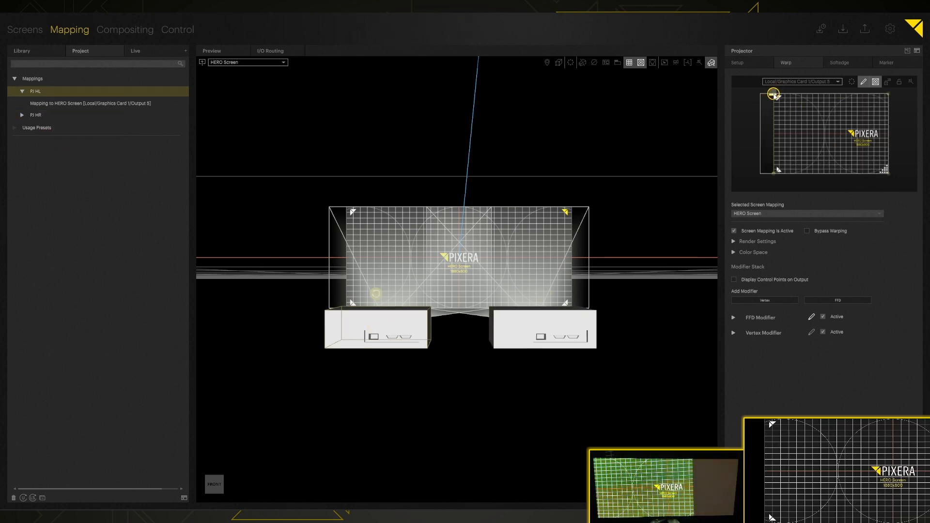
{"action": "key", "text": "shift+Left"}
{"action": "key", "text": "shift+Left"}
{"action": "key", "text": "shift+Left"}
{"action": "key", "text": "shift+Left"}
{"action": "key", "text": "shift+Left"}
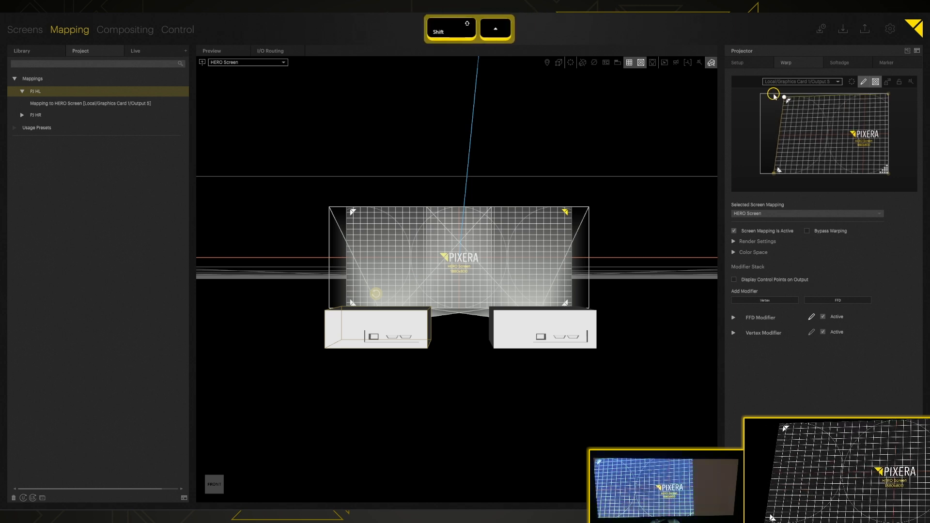
{"action": "key", "text": "Left"}
{"action": "key", "text": "Left"}
{"action": "key", "text": "Up"}
{"action": "key", "text": "Up"}
{"action": "key", "text": "Up"}
{"action": "key", "text": "ctrl+alt+Down"}
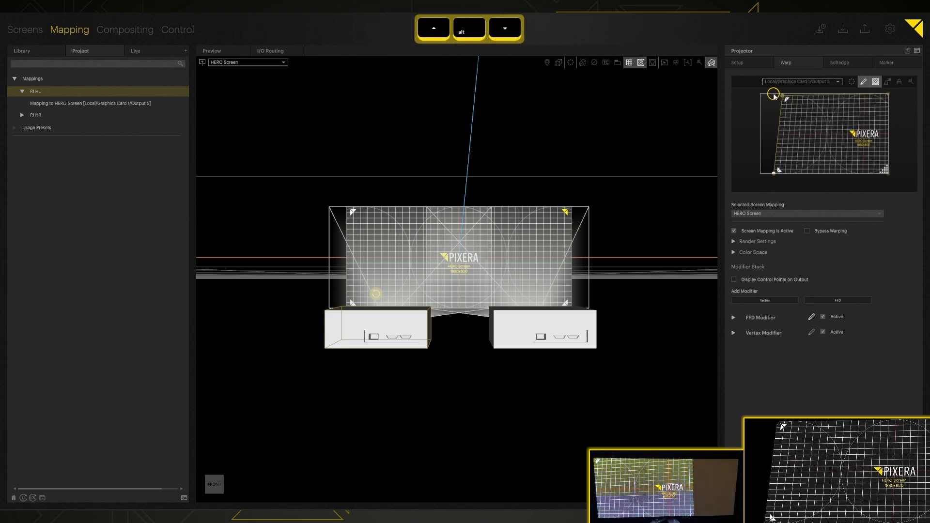
{"action": "key", "text": "shift+Right"}
{"action": "key", "text": "shift+Right"}
{"action": "key", "text": "shift+Right"}
{"action": "key", "text": "shift+Right"}
{"action": "key", "text": "shift+Right"}
{"action": "key", "text": "shift+Up"}
{"action": "key", "text": "Down"}
{"action": "key", "text": "Down"}
{"action": "key", "text": "Down"}
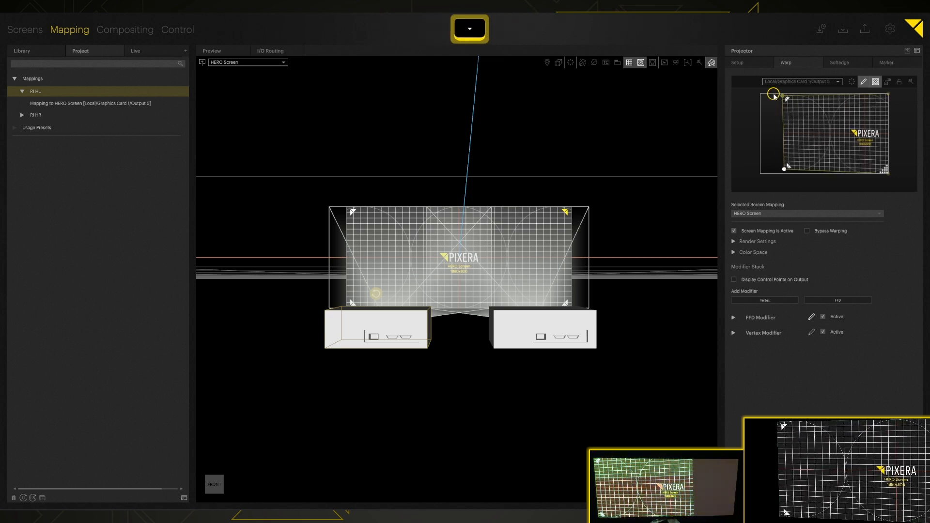
- Nudge PJ HL's bottom-right and top-right warp corners into place
{"action": "key", "text": "alt+Right"}
{"action": "key", "text": "shift+Left"}
{"action": "key", "text": "shift+Left"}
{"action": "key", "text": "shift+Left"}
{"action": "key", "text": "shift+Left"}
{"action": "key", "text": "shift+Left"}
{"action": "key", "text": "shift+Left"}
{"action": "key", "text": "shift+Left"}
{"action": "key", "text": "shift+Left"}
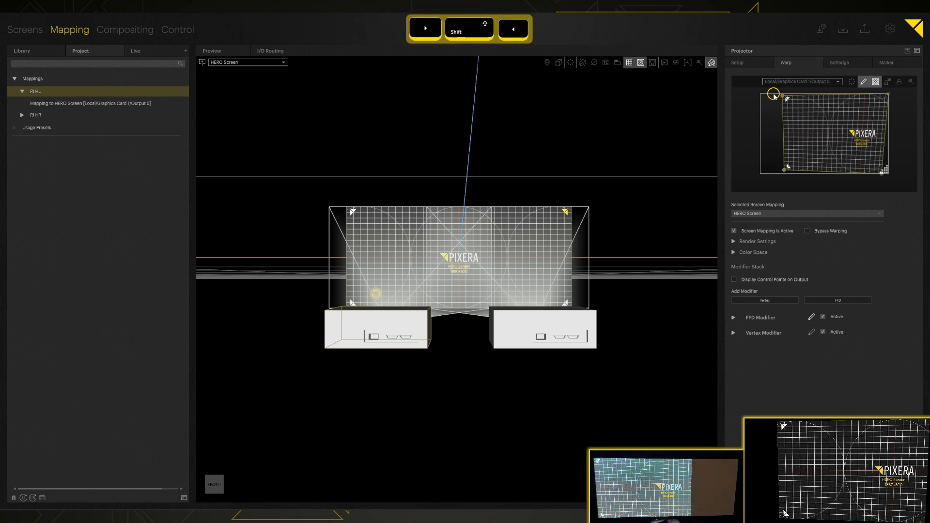
{"action": "key", "text": "shift+Up"}
{"action": "key", "text": "shift+Up"}
{"action": "key", "text": "Up"}
{"action": "key", "text": "Up"}
{"action": "key", "text": "Up"}
{"action": "key", "text": "Up"}
{"action": "key", "text": "Up"}
{"action": "key", "text": "Up"}
{"action": "key", "text": "Up"}
{"action": "key", "text": "Up"}
{"action": "key", "text": "Up"}
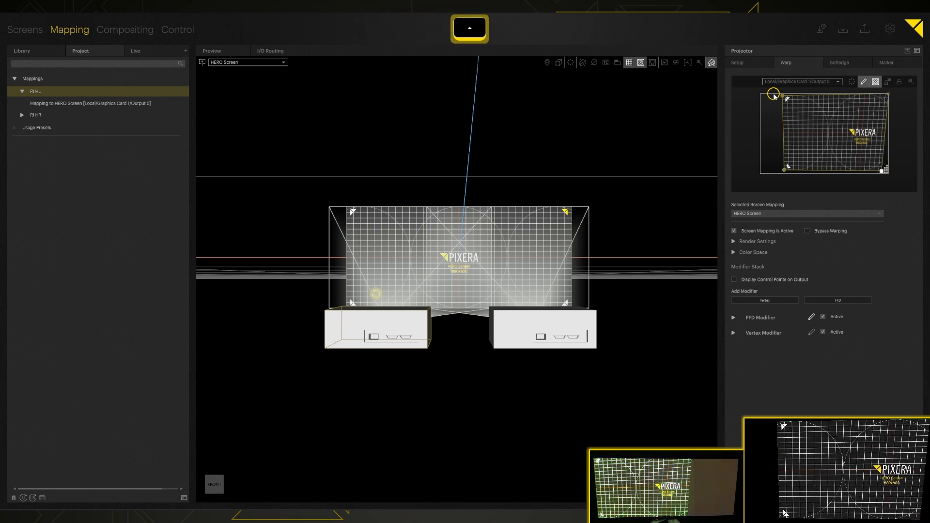
{"action": "key", "text": "Right"}
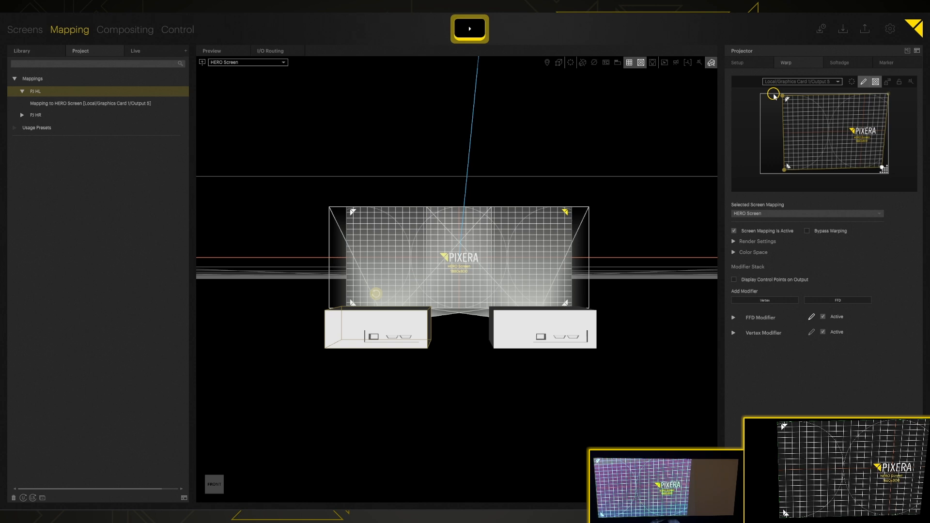
{"action": "key", "text": "Right"}
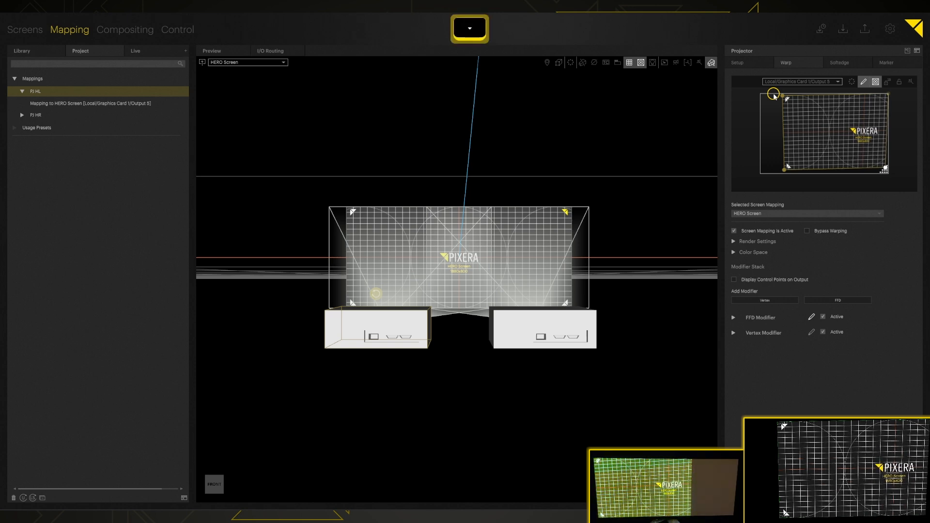
{"action": "key", "text": "alt+Left"}
{"action": "key", "text": "alt+Up"}
{"action": "key", "text": "shift+Down"}
{"action": "key", "text": "shift+Down"}
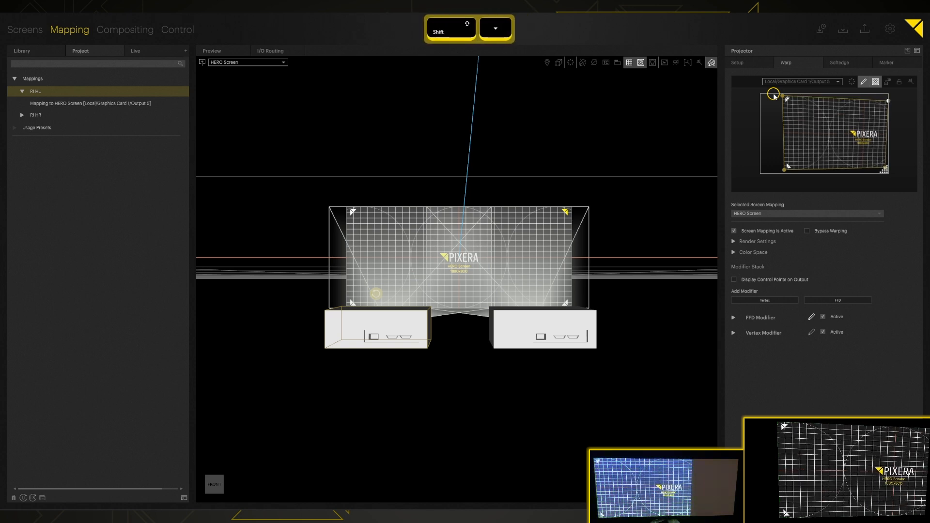
{"action": "key", "text": "Down"}
{"action": "key", "text": "Down"}
{"action": "key", "text": "Down"}
{"action": "key", "text": "Left"}
{"action": "key", "text": "Left"}
{"action": "key", "text": "Down"}
{"action": "key", "text": "Down"}
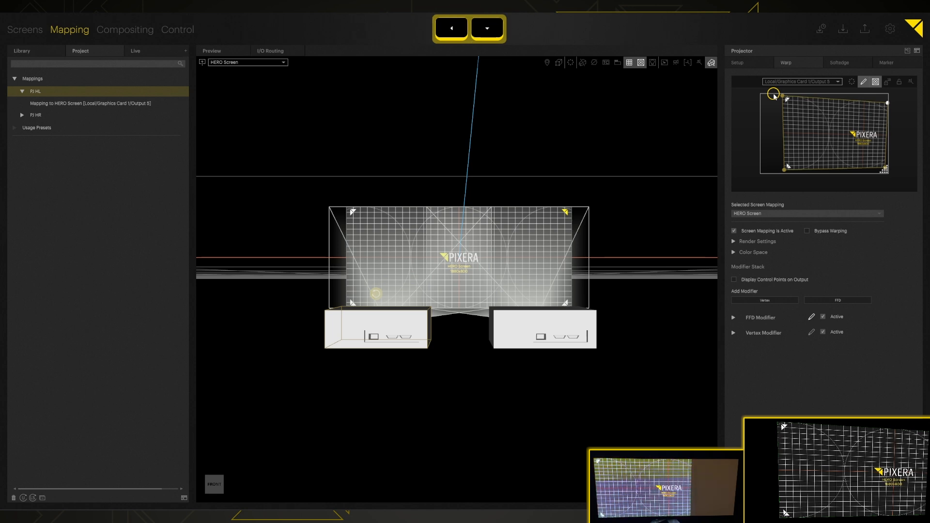
{"action": "key", "text": "Up"}
{"action": "key", "text": "Up"}
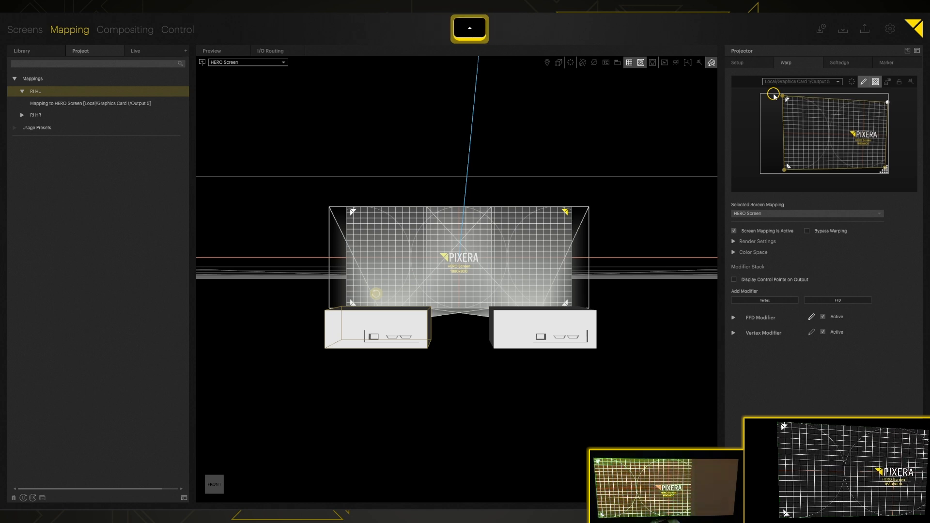
- Enable PJ HR's mapping so it projects onto the HERO Screen
{"action": "left_click", "coordinate": [65, 121]}
{"action": "right_click", "coordinate": [63, 117]}
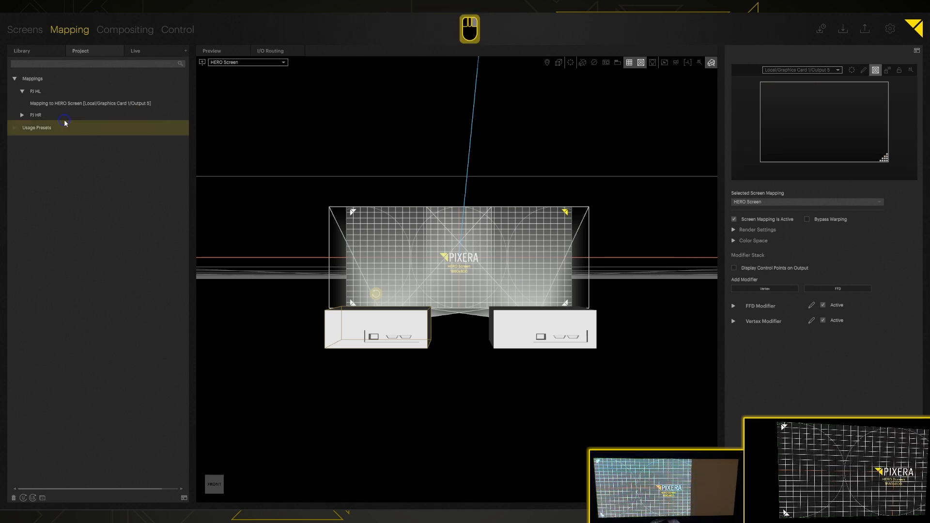
{"action": "left_click", "coordinate": [81, 155]}
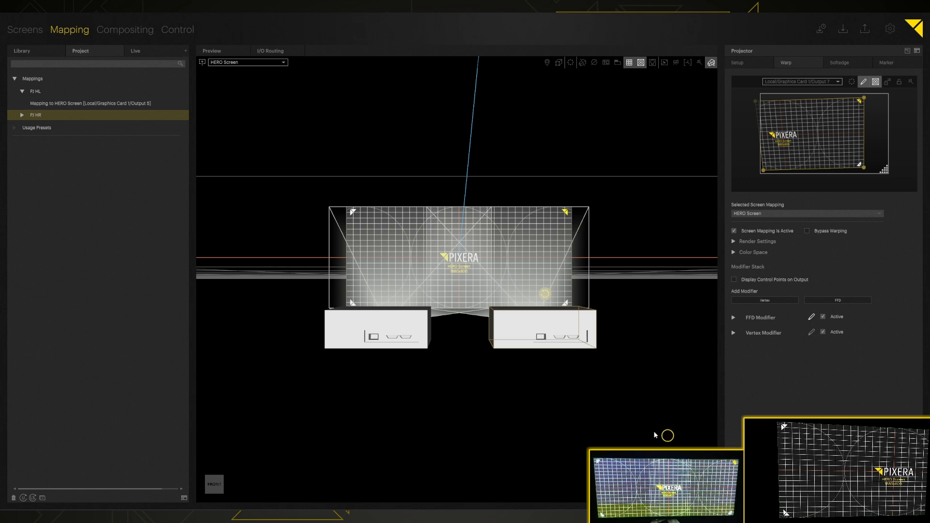
- Add a warped soft edge to PJ HR along its left side with a 420-pixel gradient
{"action": "left_click", "coordinate": [840, 62]}
{"action": "left_click", "coordinate": [858, 229]}
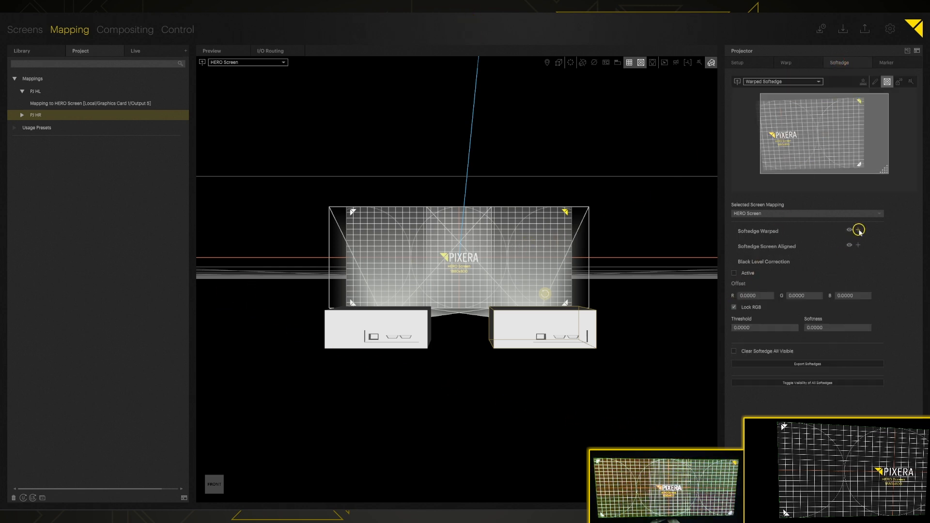
{"action": "left_click", "coordinate": [736, 246]}
{"action": "left_click", "coordinate": [816, 290]}
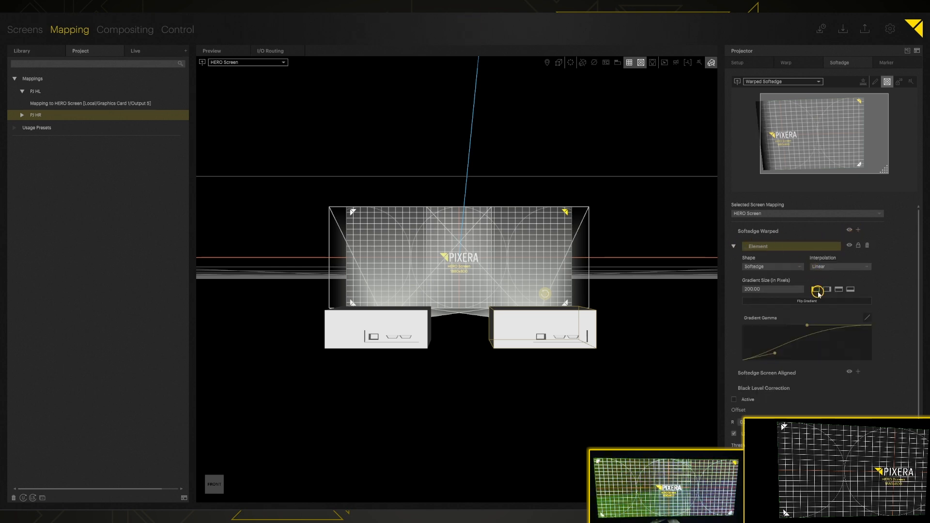
{"action": "left_click_drag", "start_coordinate": [770, 289], "coordinate": [769, 256]}
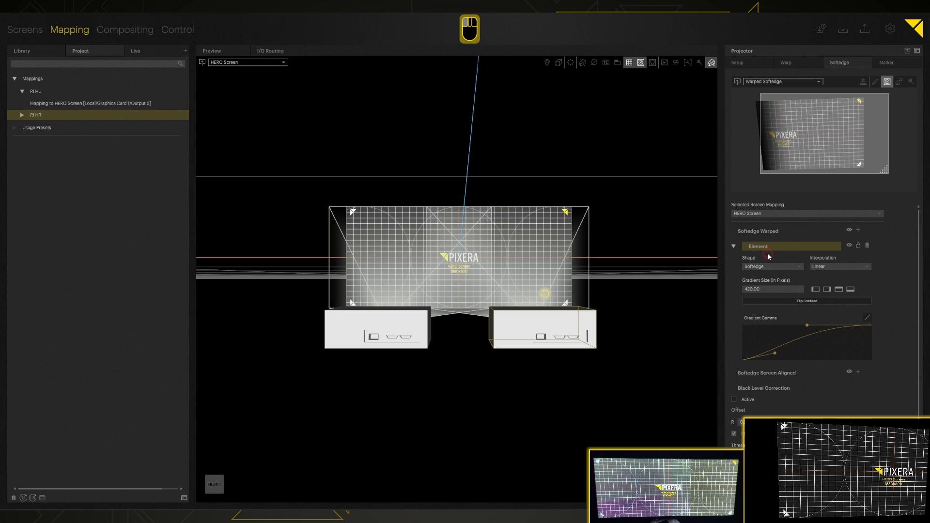
- Add a warped soft edge to PJ HL with a 452.50-pixel gradient
{"action": "left_click", "coordinate": [374, 338]}
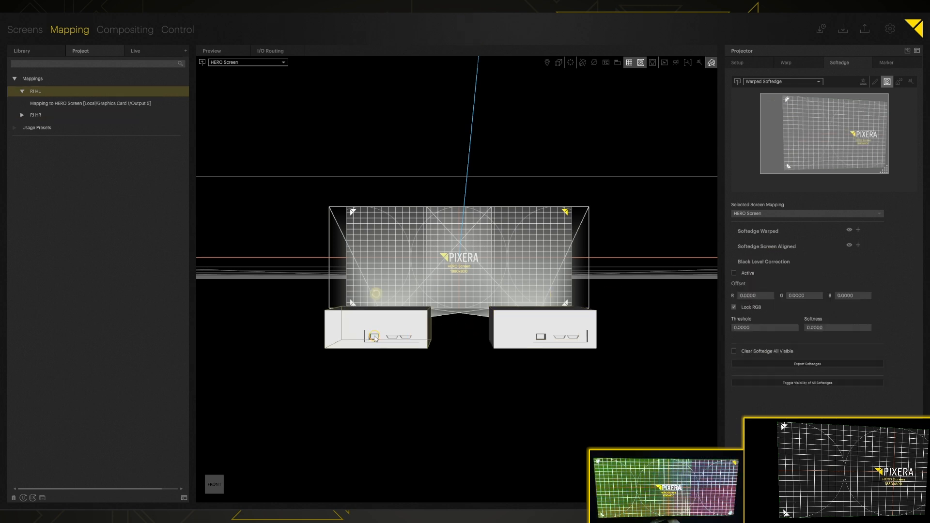
{"action": "left_click", "coordinate": [858, 229]}
{"action": "left_click", "coordinate": [732, 246]}
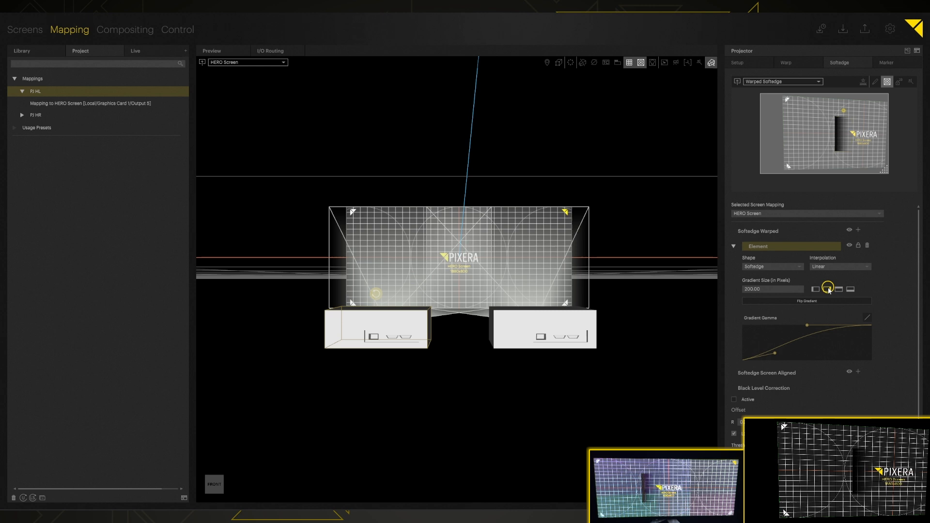
{"action": "left_click_drag", "start_coordinate": [763, 289], "coordinate": [755, 251]}
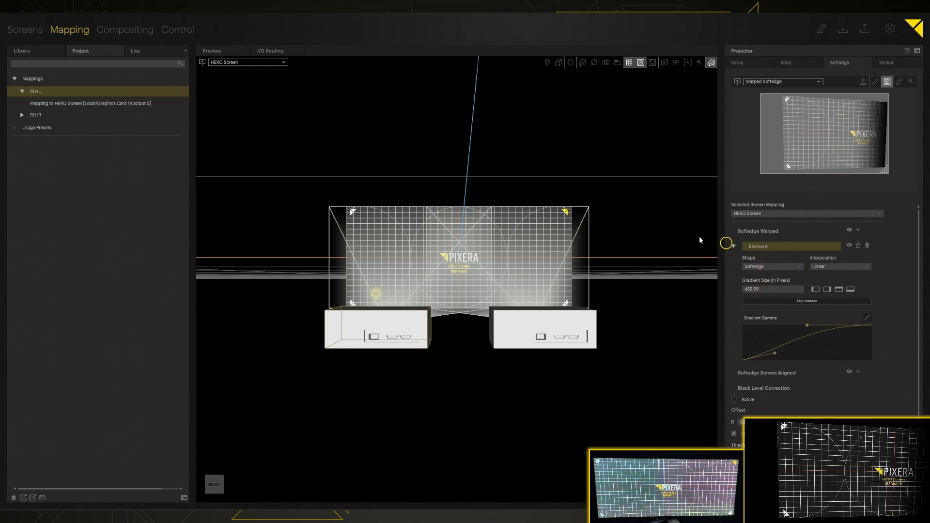
- In Compositing, place Atlanta.mp4 from Media > Standard Content on Layer 1 of Timeline 1
{"action": "left_click", "coordinate": [131, 33]}
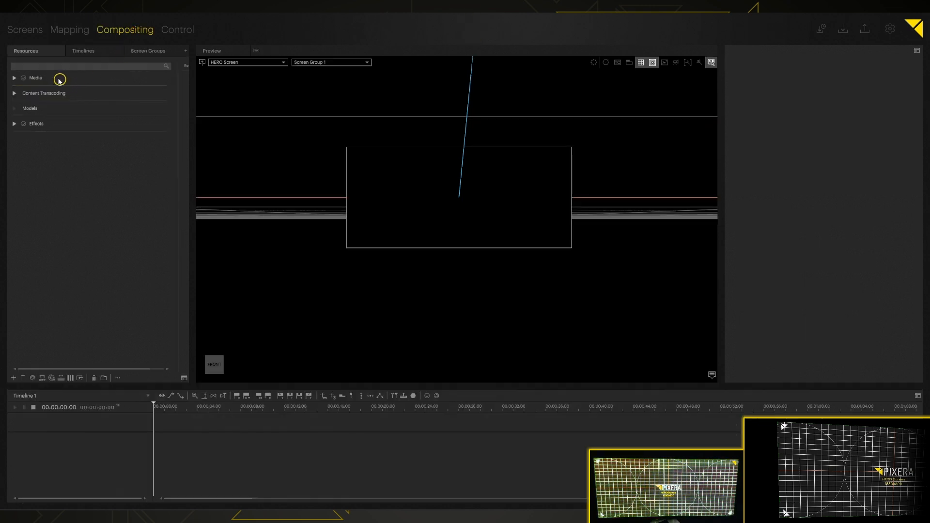
{"action": "double_click", "coordinate": [60, 79]}
{"action": "left_click", "coordinate": [22, 93]}
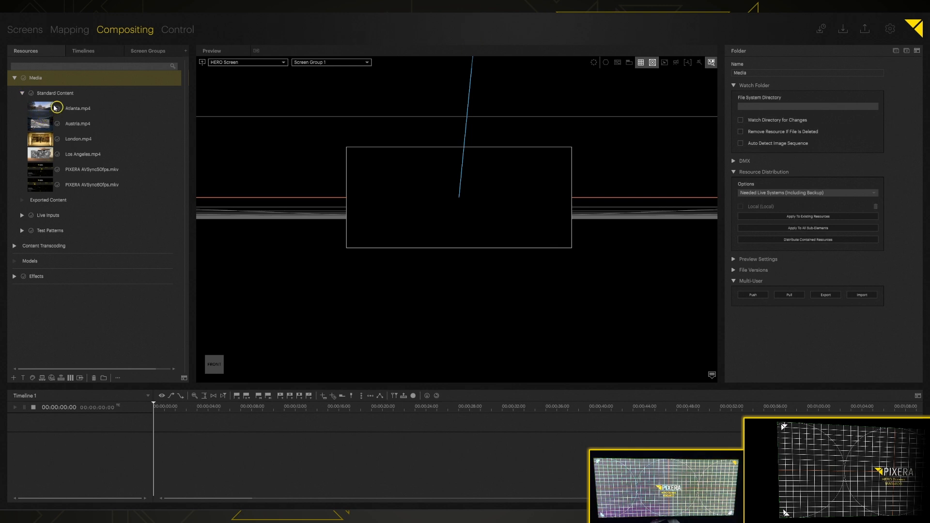
{"action": "left_click_drag", "start_coordinate": [37, 109], "coordinate": [450, 193]}
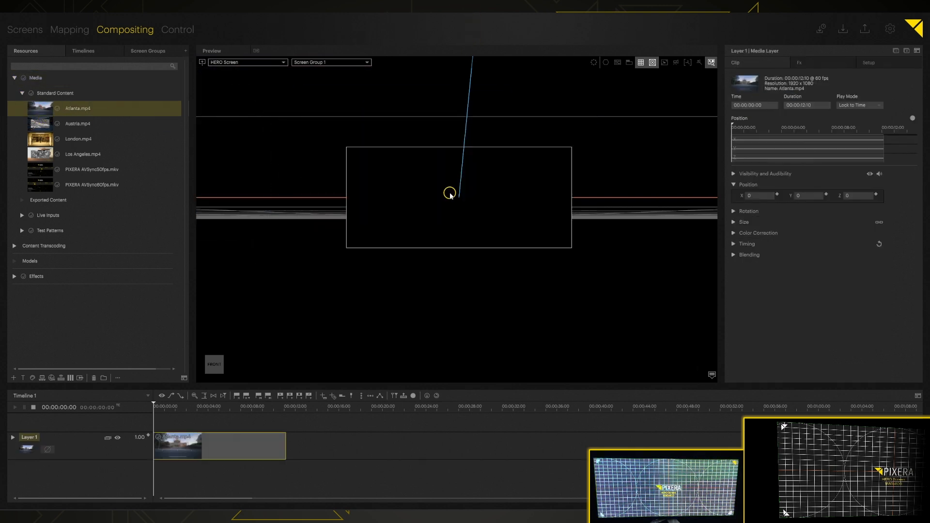
- Turn off the test pattern and preview the clip's playback
{"action": "left_click", "coordinate": [652, 61]}
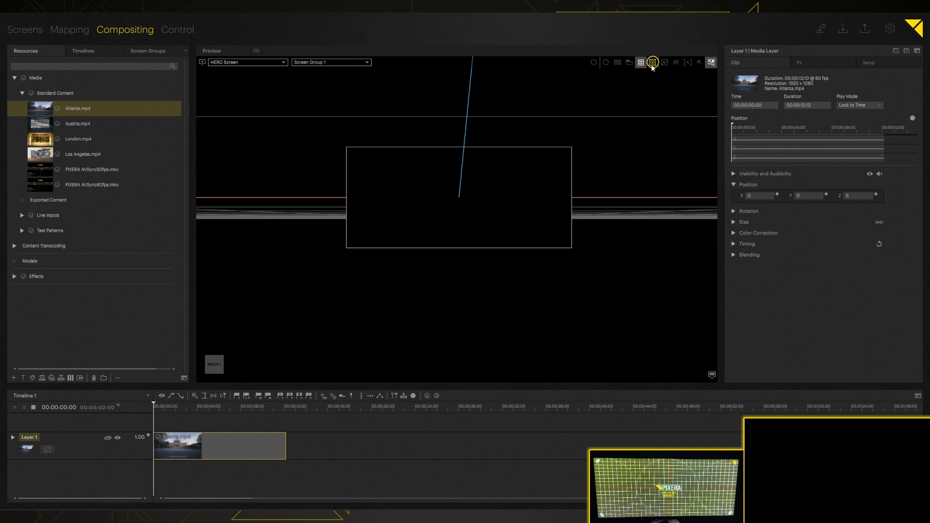
{"action": "key", "text": "space"}
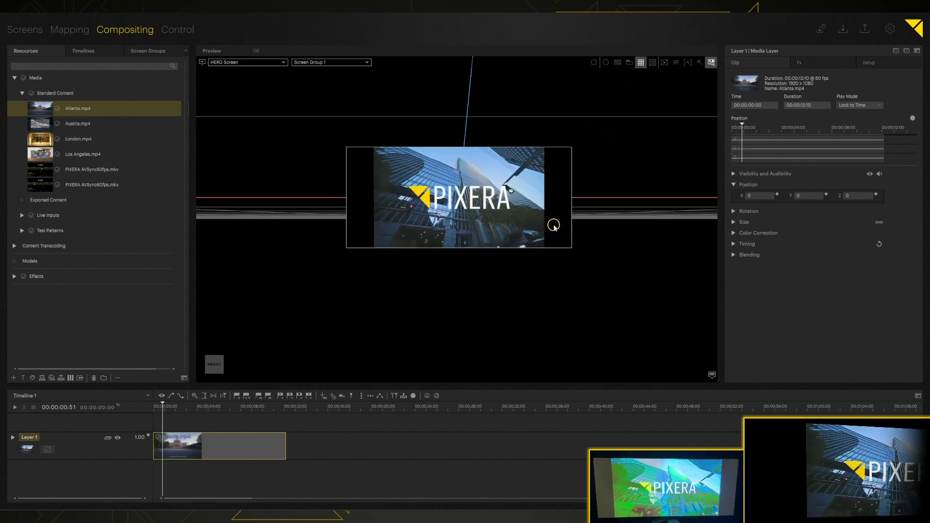
{"action": "key", "text": "space"}
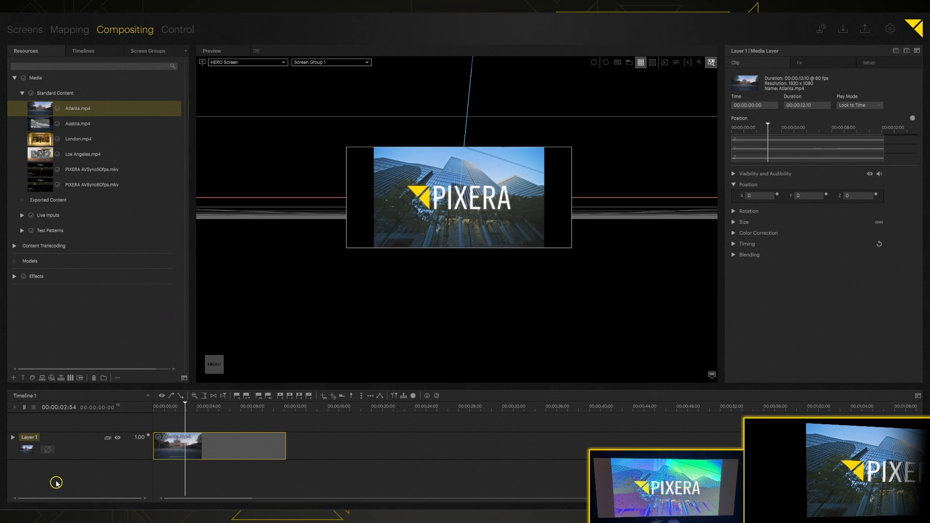
- Set Layer 1's Scale Unit Mode to Fit Home Screen
{"action": "right_click", "coordinate": [61, 435]}
{"action": "mouse_move", "coordinate": [83, 419]}
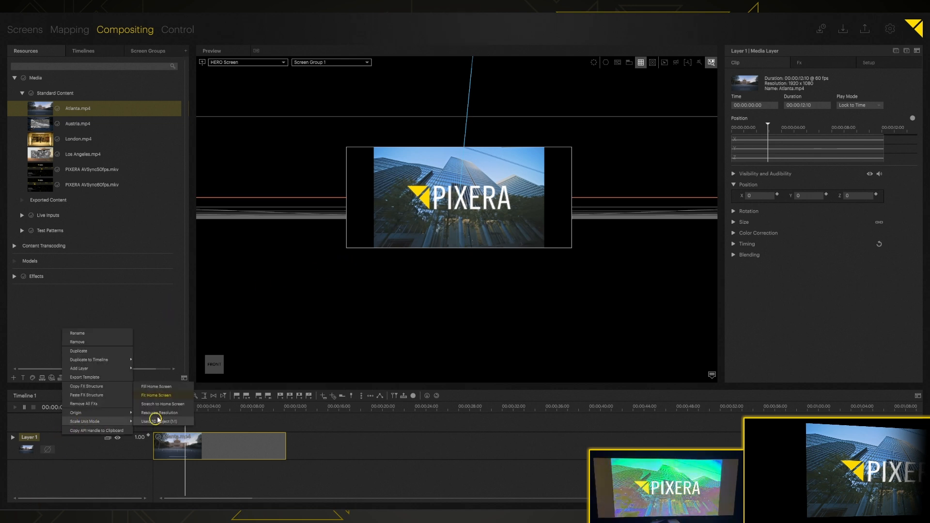
{"action": "left_click", "coordinate": [160, 388]}
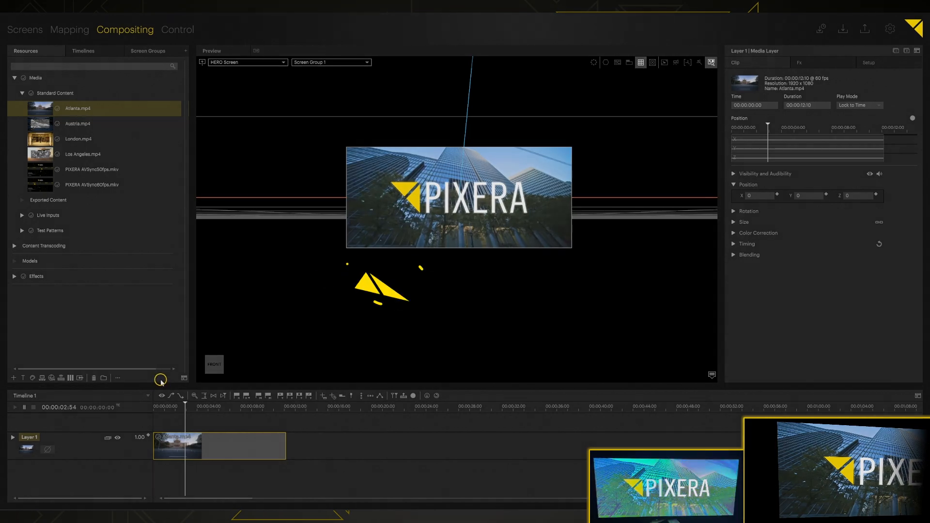